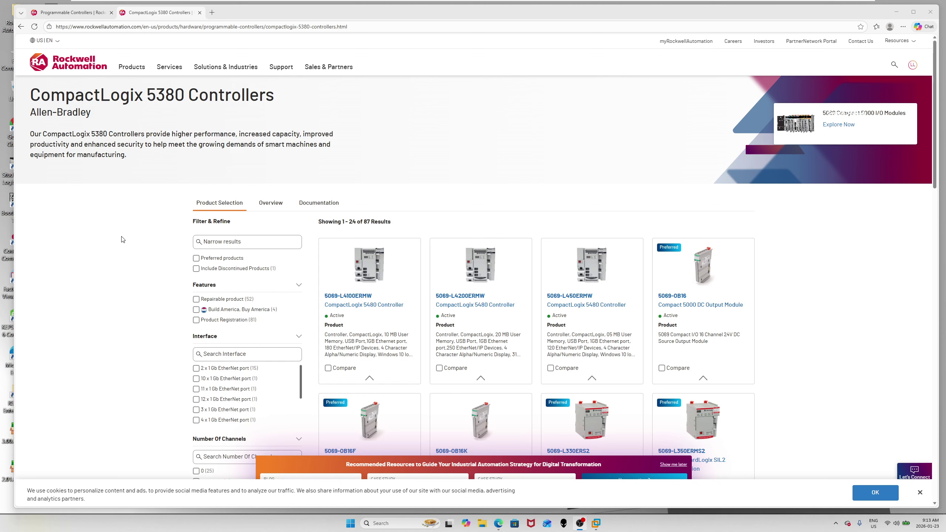
# Look through the CompactLogix 5380 Controllers product list, examining the available controllers, I/O modules and adapters.
pyautogui.moveTo(27, 95); pyautogui.dragTo(281, 93)
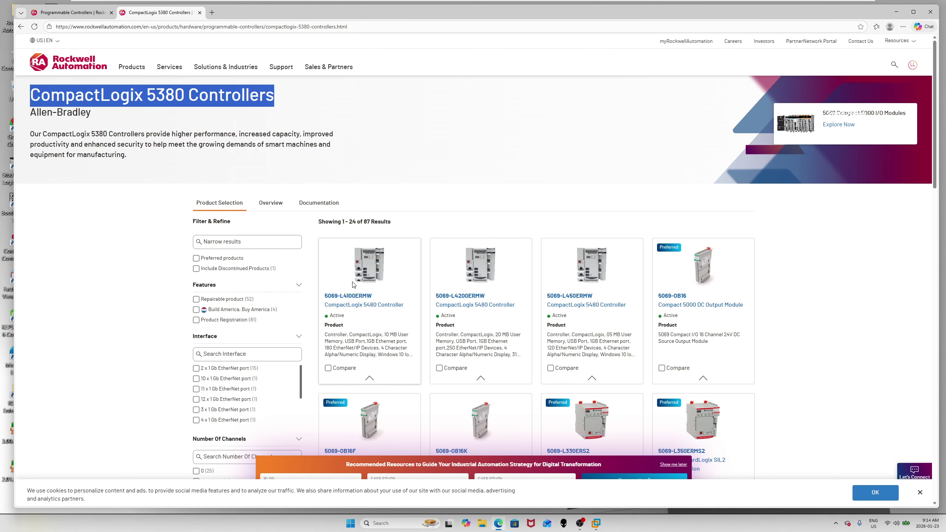
pyautogui.scroll(-3, 358, 263)
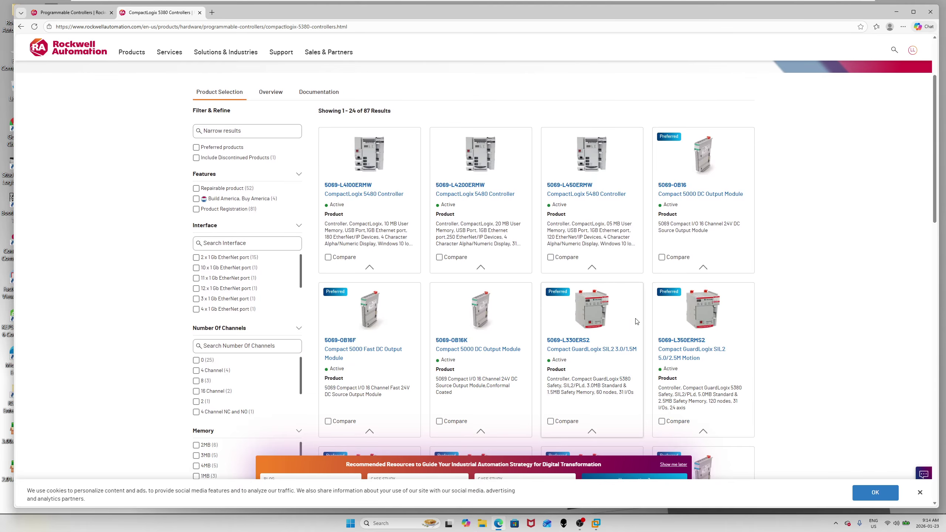
pyautogui.scroll(-2, 599, 313)
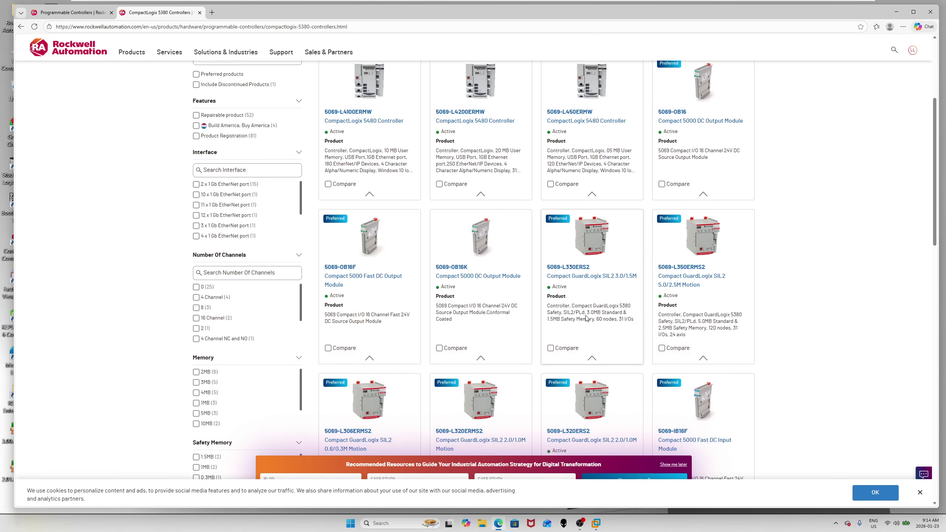
pyautogui.scroll(-1, 587, 327)
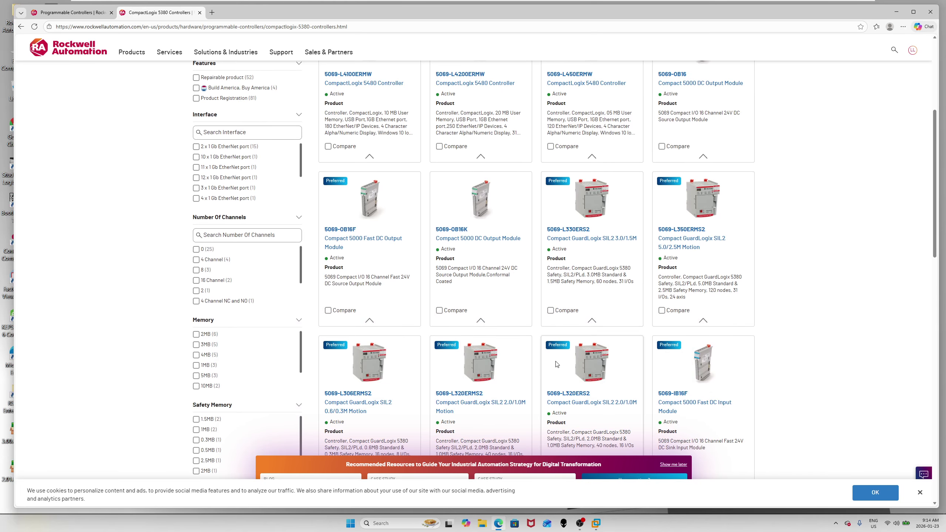
pyautogui.scroll(-6, 555, 358)
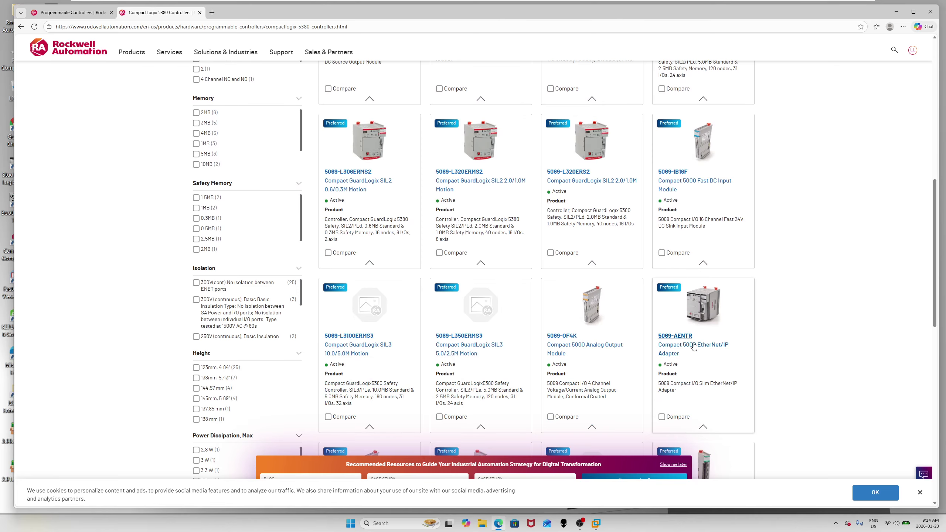
pyautogui.scroll(-3, 702, 311)
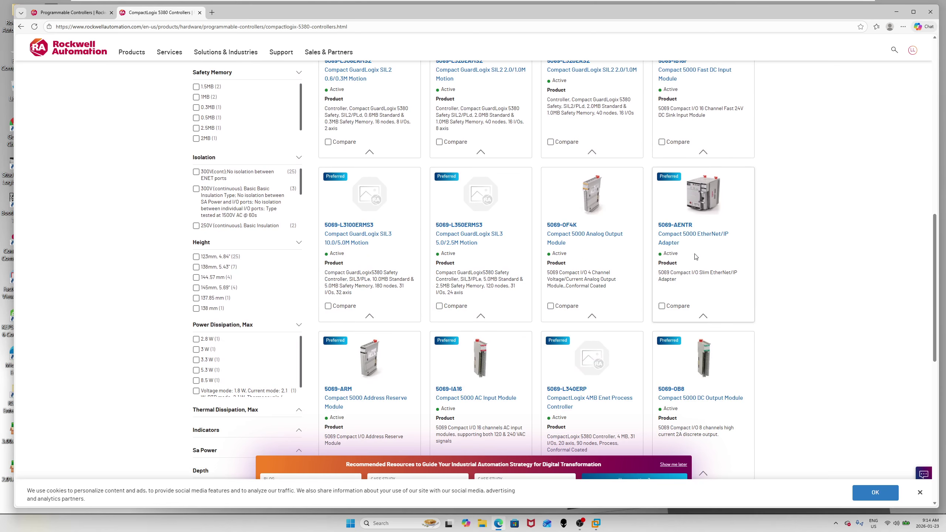
pyautogui.scroll(15, 366, 161)
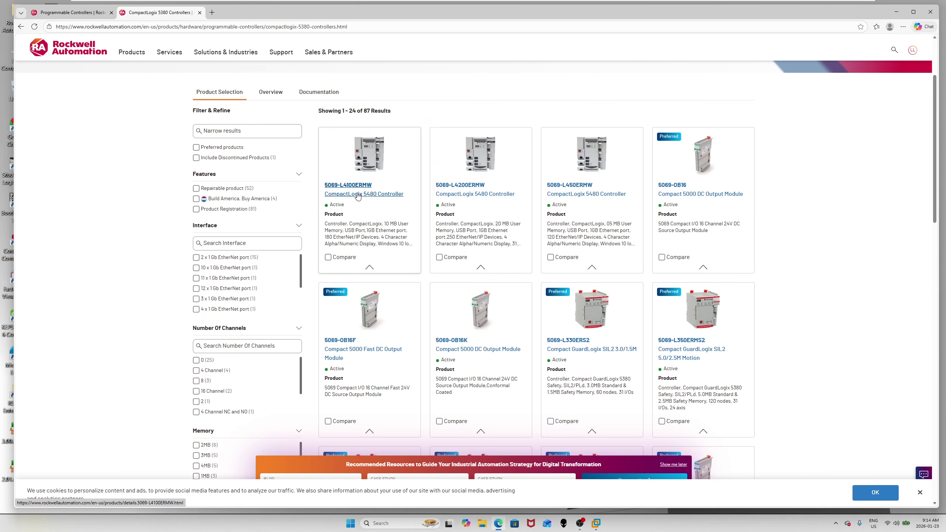
# Open the 5069-OB16 DC output module's product page, view its enlarged photo and review the page's contents.
pyautogui.click(679, 188)
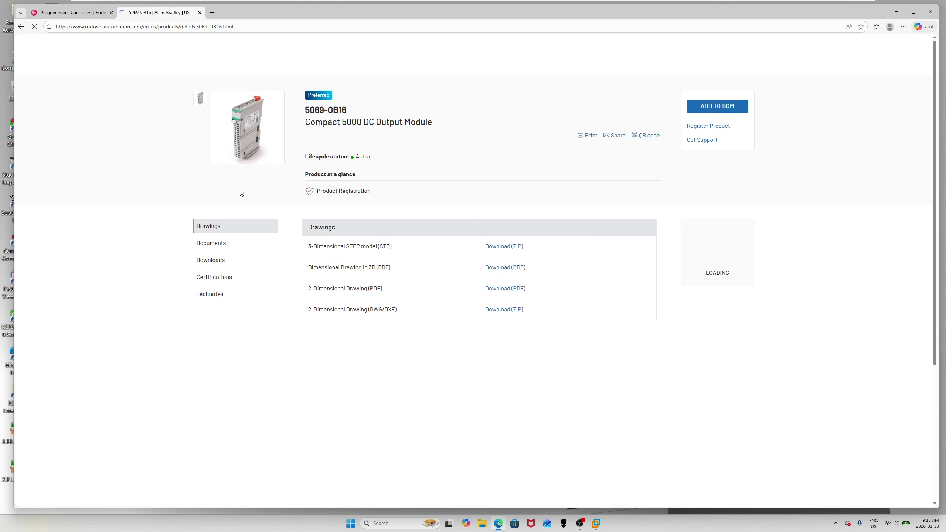
pyautogui.click(266, 130)
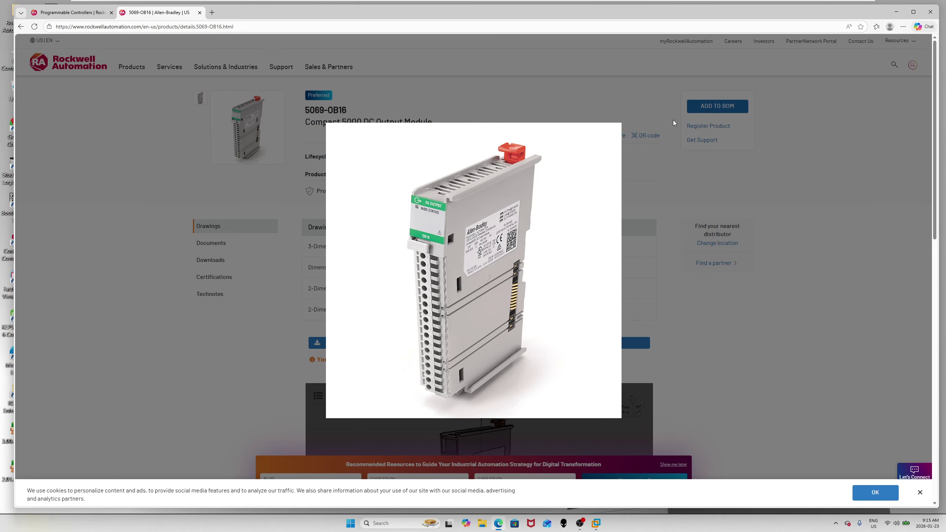
pyautogui.click(846, 146)
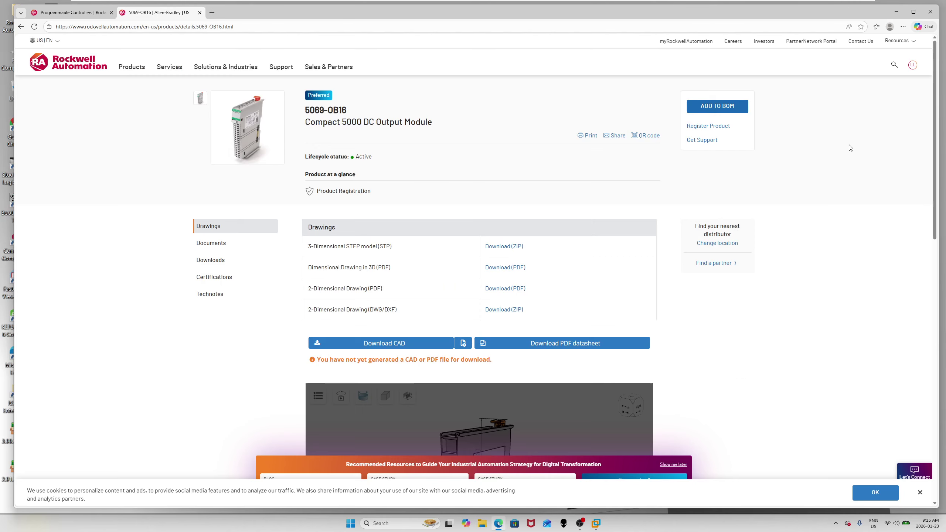
pyautogui.scroll(-15, 276, 216)
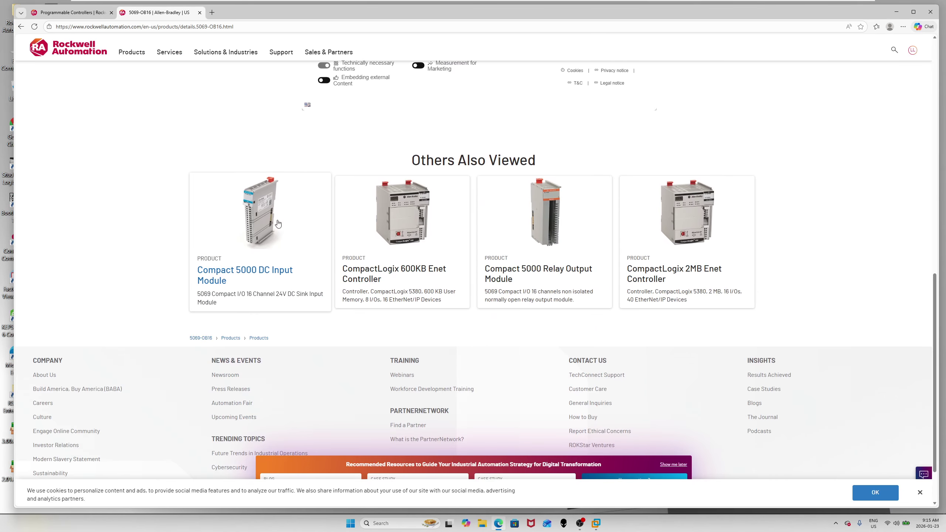
pyautogui.scroll(12, 271, 237)
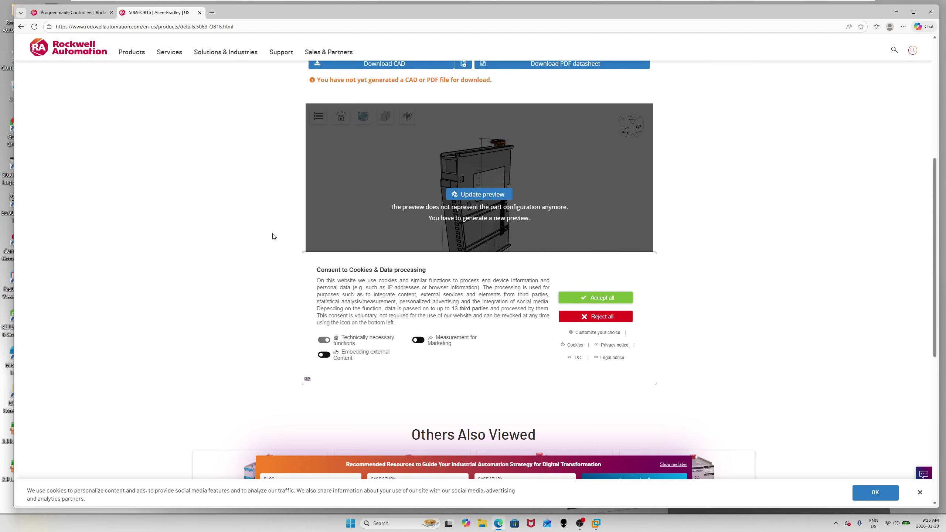
pyautogui.scroll(2, 280, 228)
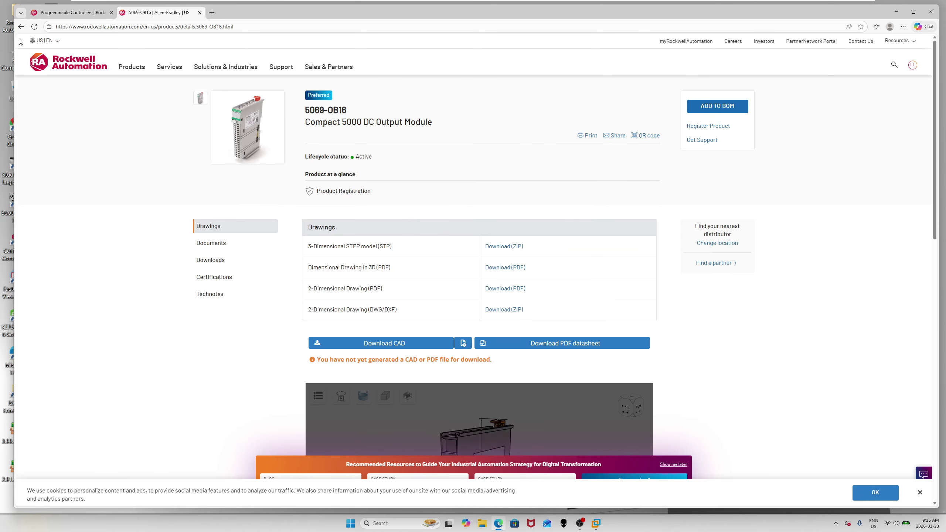
# Return to the CompactLogix 5380 product list and compare the I/O modules with the controllers.
pyautogui.click(21, 27)
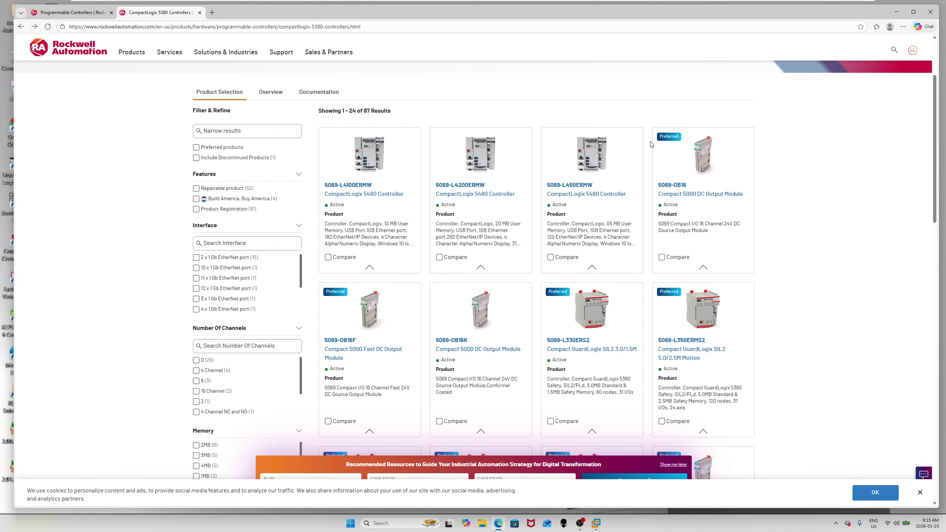
pyautogui.scroll(-6, 667, 216)
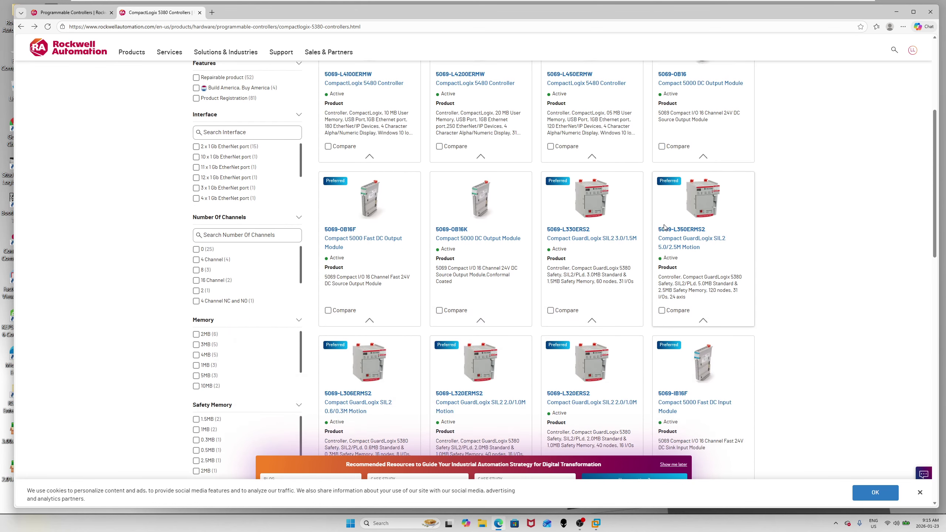
pyautogui.scroll(7, 662, 226)
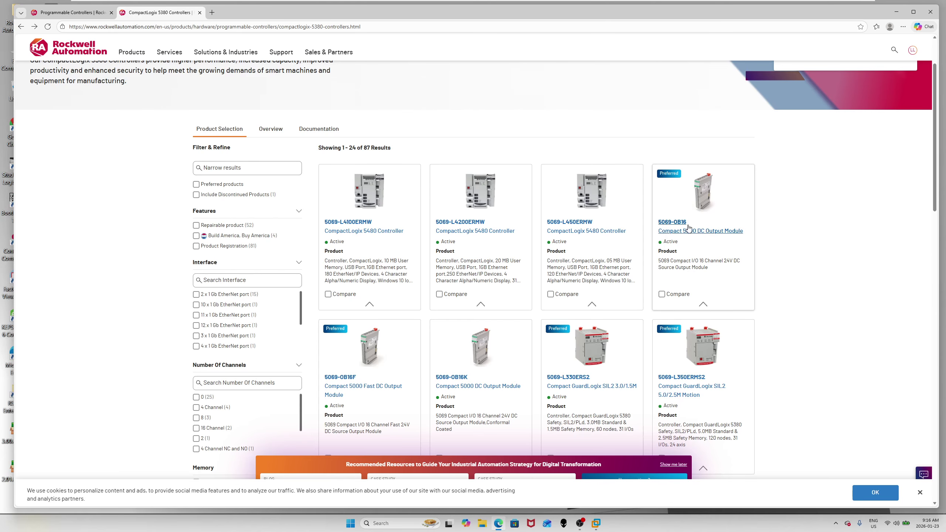
pyautogui.scroll(-5, 543, 301)
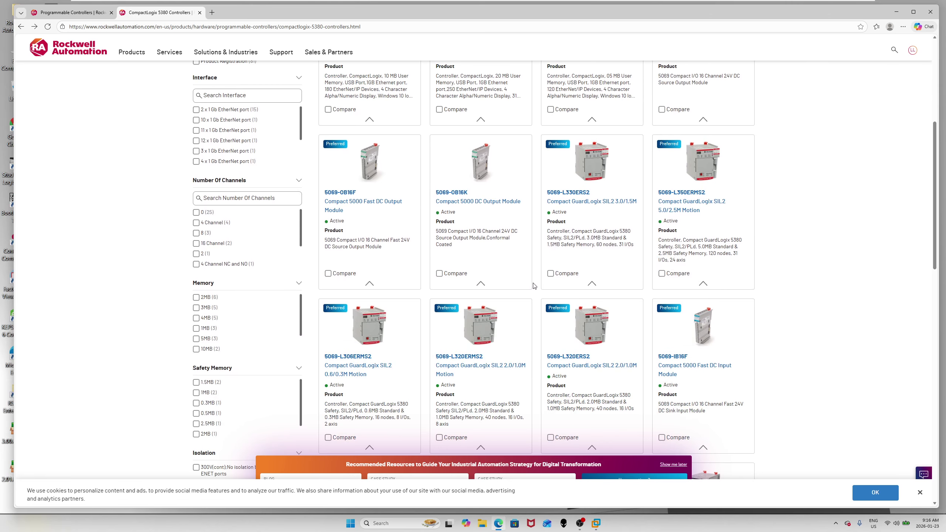
pyautogui.scroll(-3, 536, 283)
pyautogui.scroll(8, 533, 278)
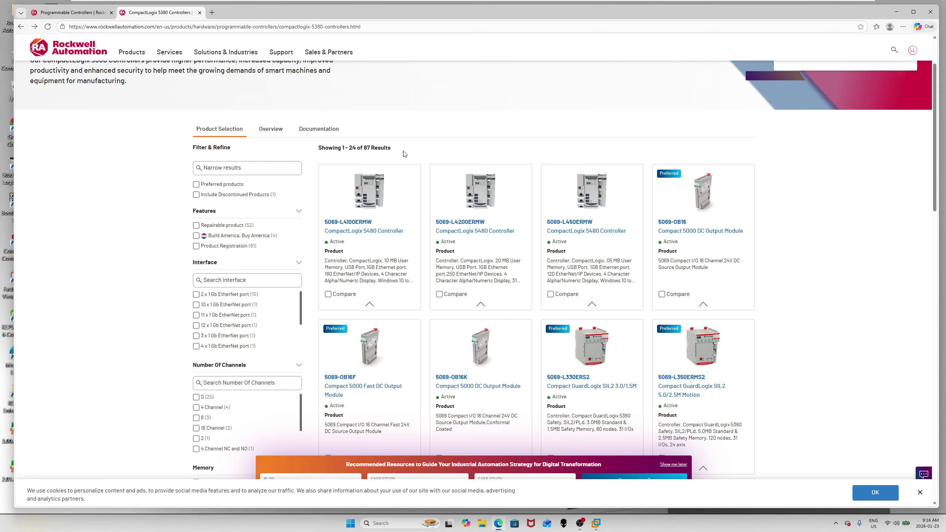
# From the PLC/PAC Controllers page, open ControlLogix 5580 Controllers in a new browser tab and switch to it.
pyautogui.click(46, 13)
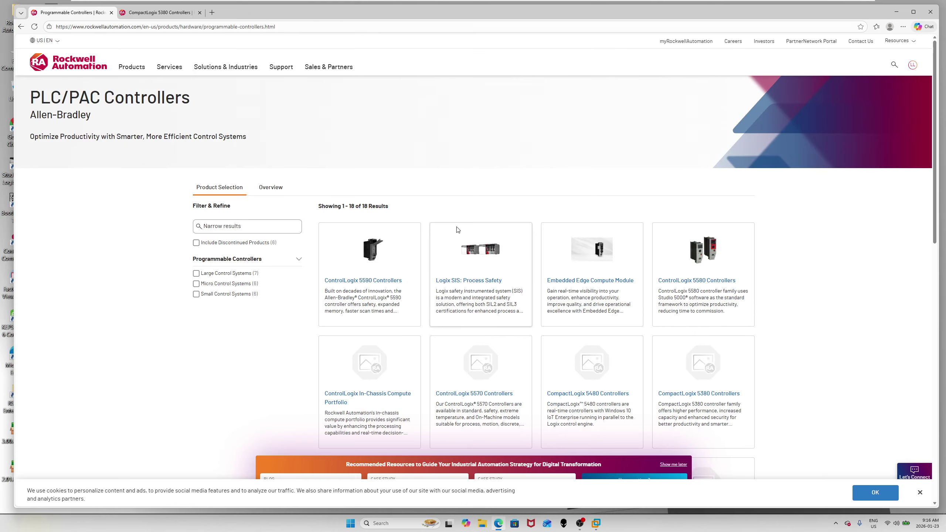
pyautogui.scroll(-3, 502, 261)
pyautogui.rightClick(681, 171)
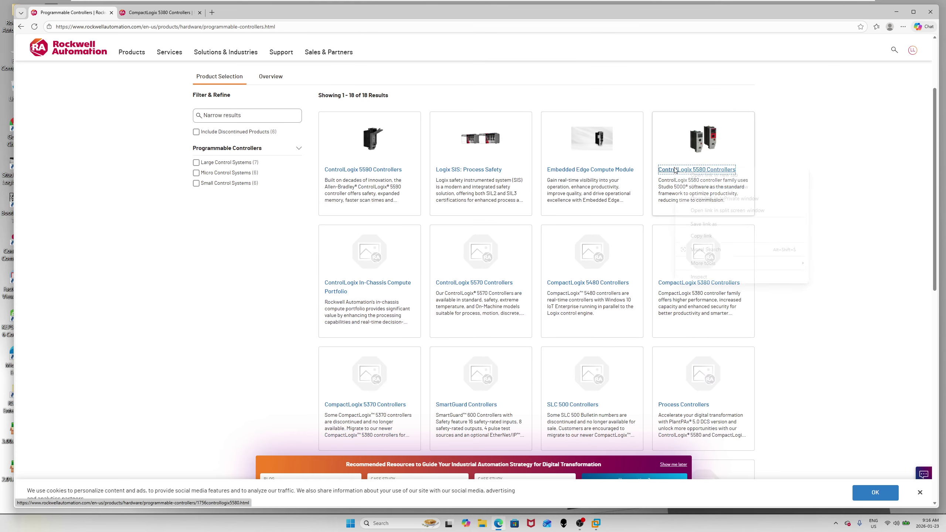
pyautogui.click(700, 175)
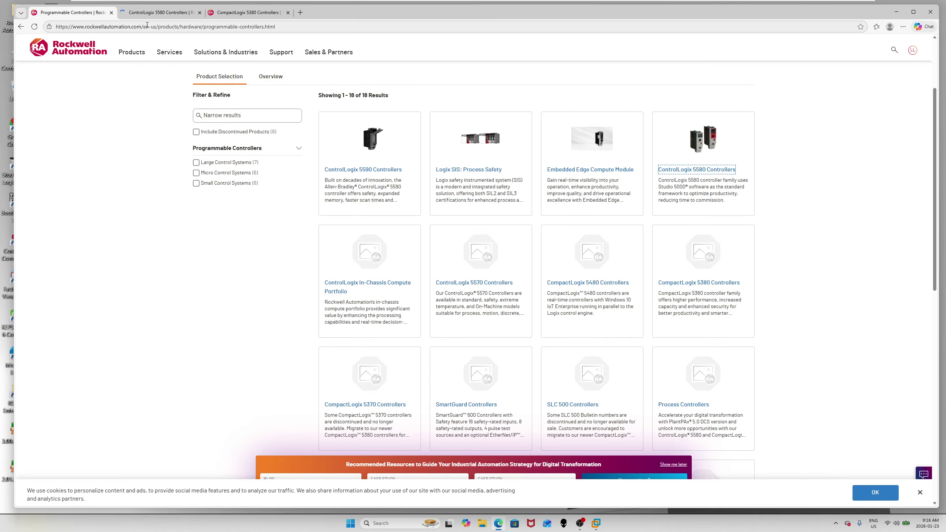
pyautogui.click(160, 13)
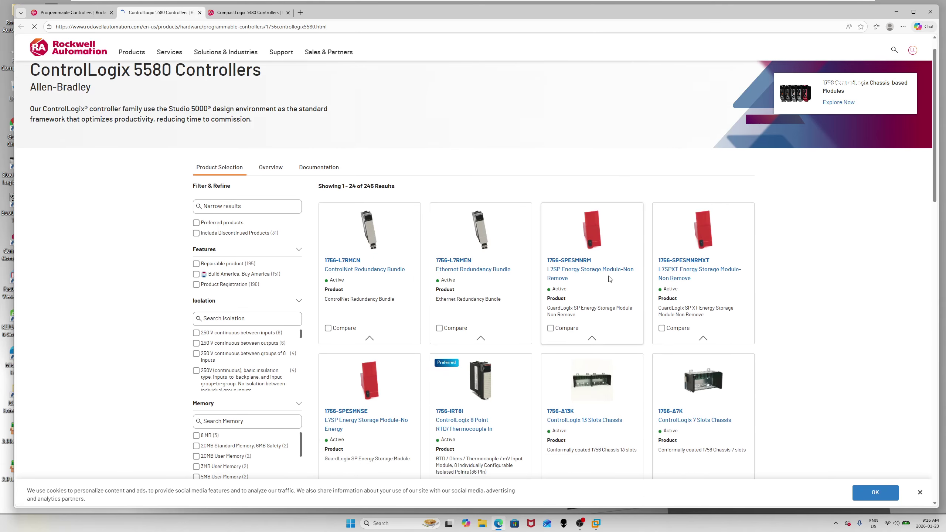
# Browse the ControlLogix 5580 product list and open the product page of the 1756-L84E controller.
pyautogui.scroll(-3, 689, 316)
pyautogui.scroll(-2, 689, 316)
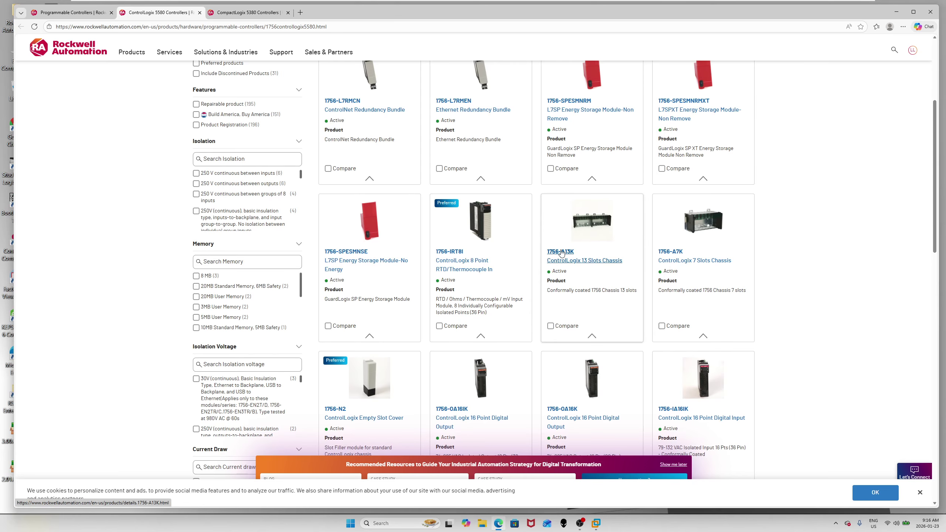
pyautogui.scroll(-4, 589, 227)
pyautogui.scroll(-6, 589, 226)
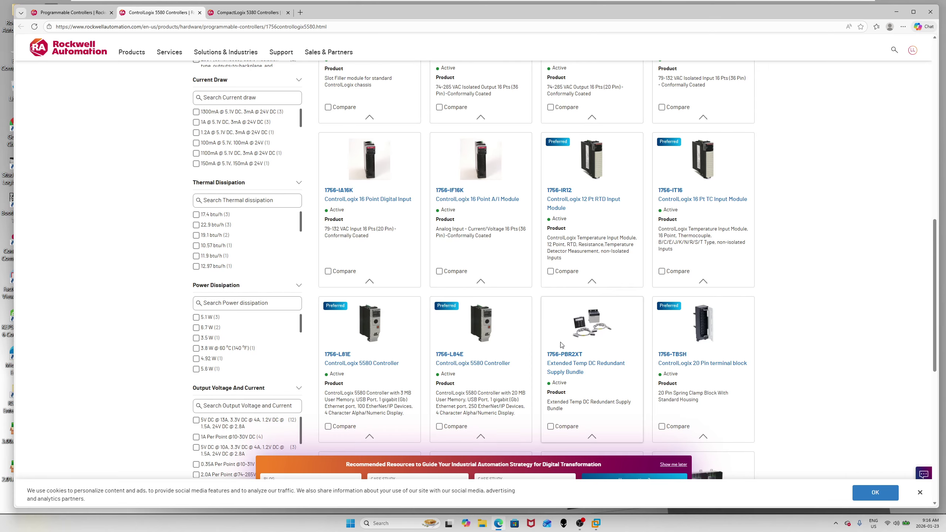
pyautogui.click(455, 354)
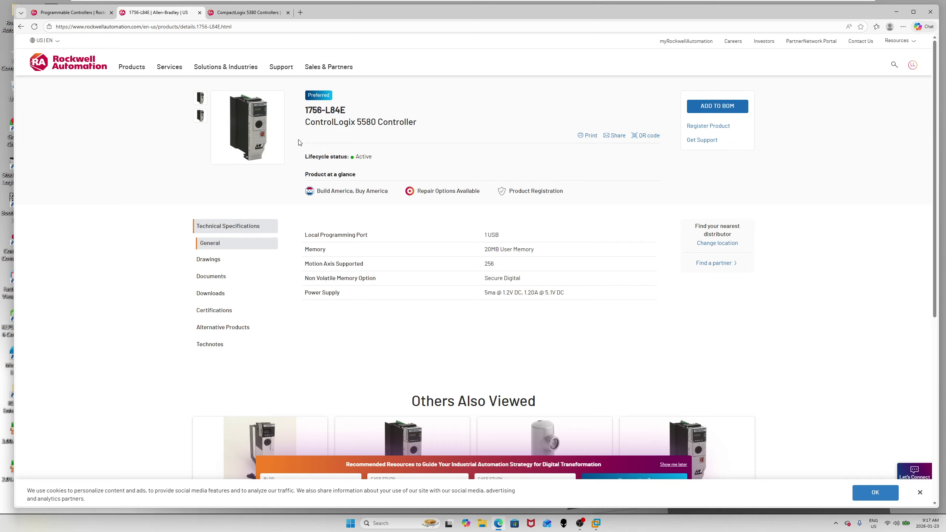
# Examine the 1756-L84E controller's catalog number, memory and supported motion axis specifications, and the related products.
pyautogui.scroll(-1, 410, 186)
pyautogui.scroll(-8, 411, 187)
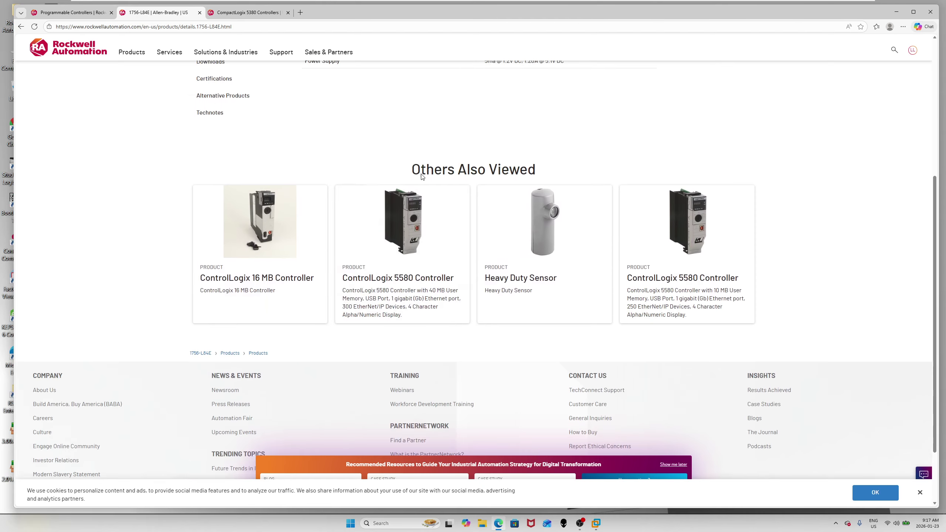
pyautogui.scroll(9, 360, 196)
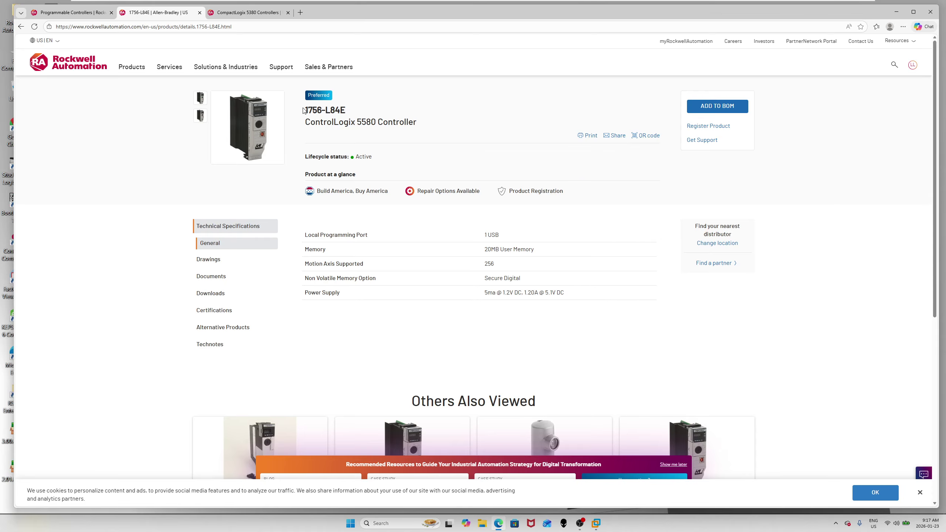
pyautogui.moveTo(304, 109); pyautogui.dragTo(358, 114)
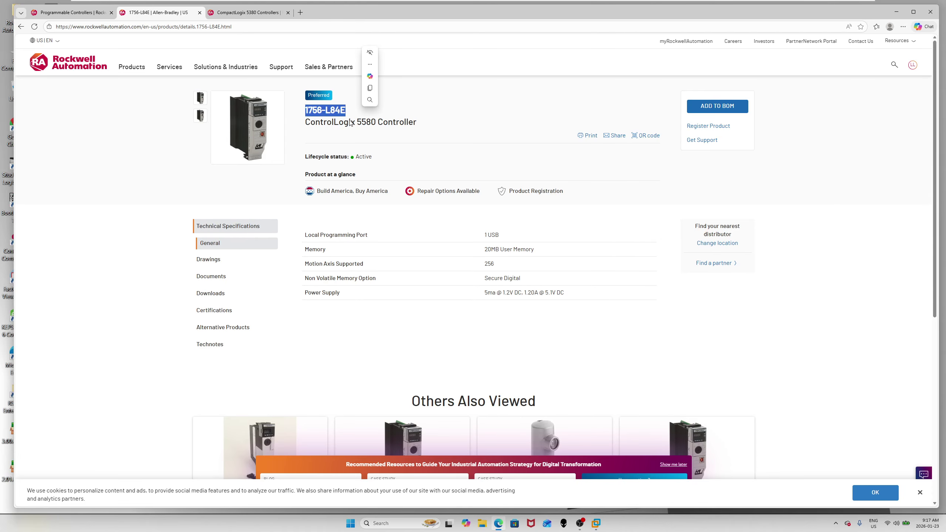
pyautogui.scroll(-1, 500, 243)
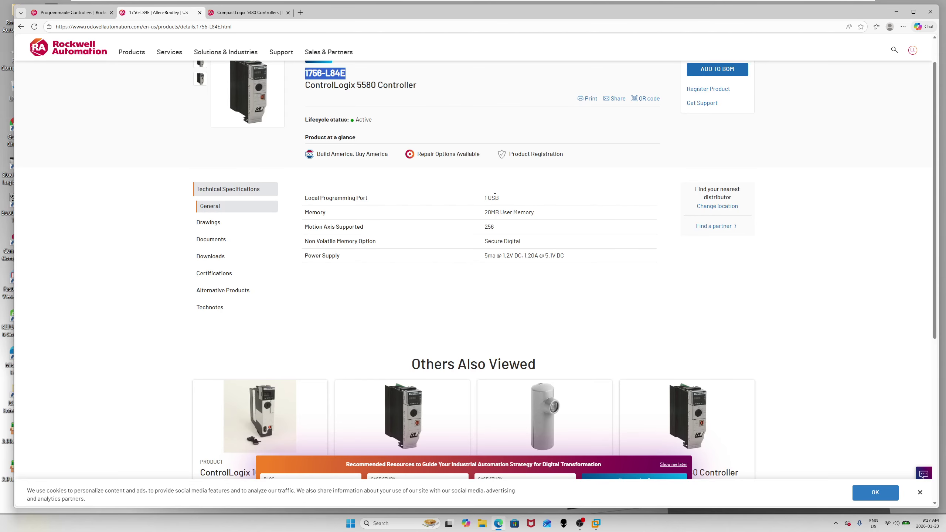
pyautogui.moveTo(484, 213)
pyautogui.mouseDown()
pyautogui.moveTo(529, 216)
pyautogui.moveTo(495, 229)
pyautogui.mouseUp()
pyautogui.click(485, 238)
pyautogui.scroll(-3, 456, 220)
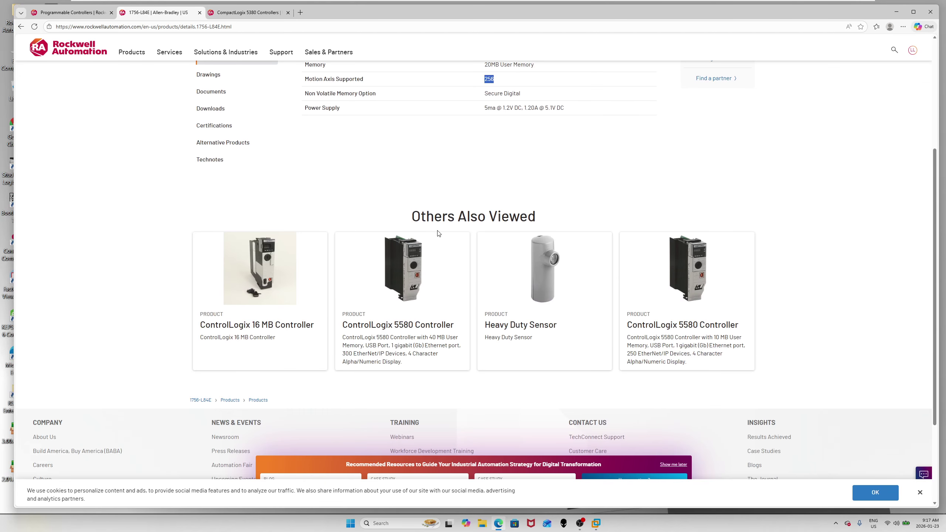
pyautogui.scroll(4, 440, 231)
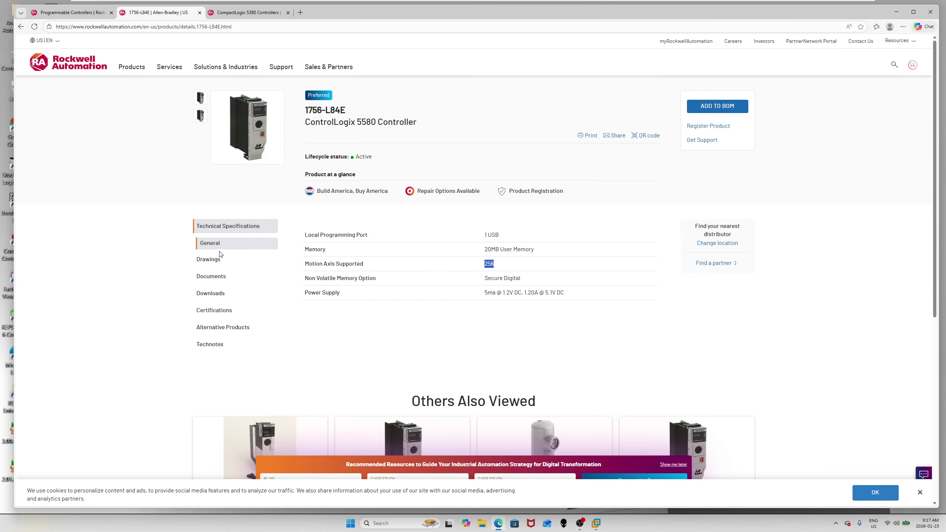
# Return to the ControlLogix 5580 product list and look over its chassis and digital, analog and temperature modules.
pyautogui.click(22, 26)
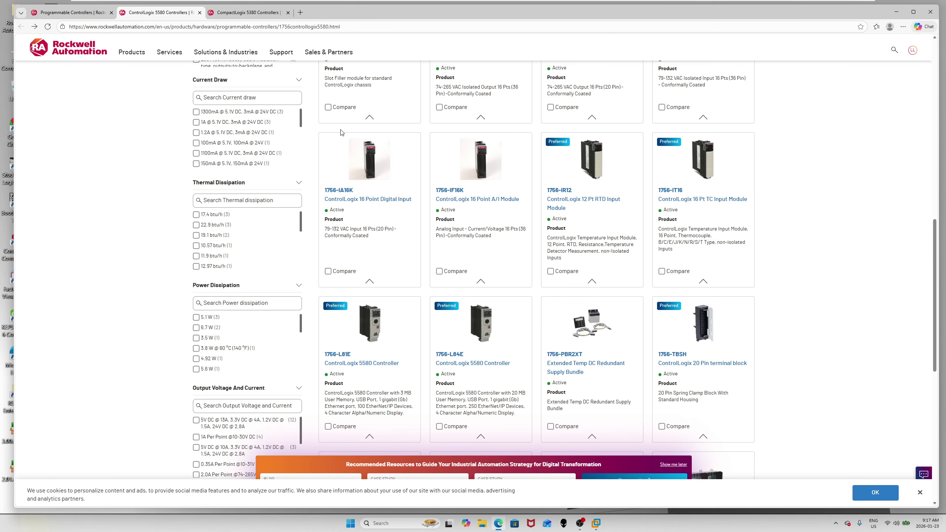
pyautogui.scroll(4, 592, 174)
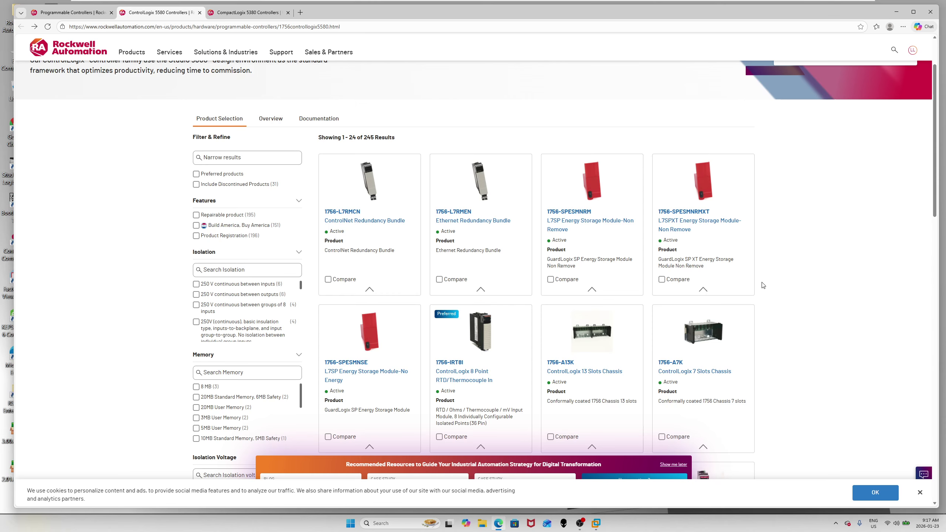
pyautogui.scroll(-5, 758, 287)
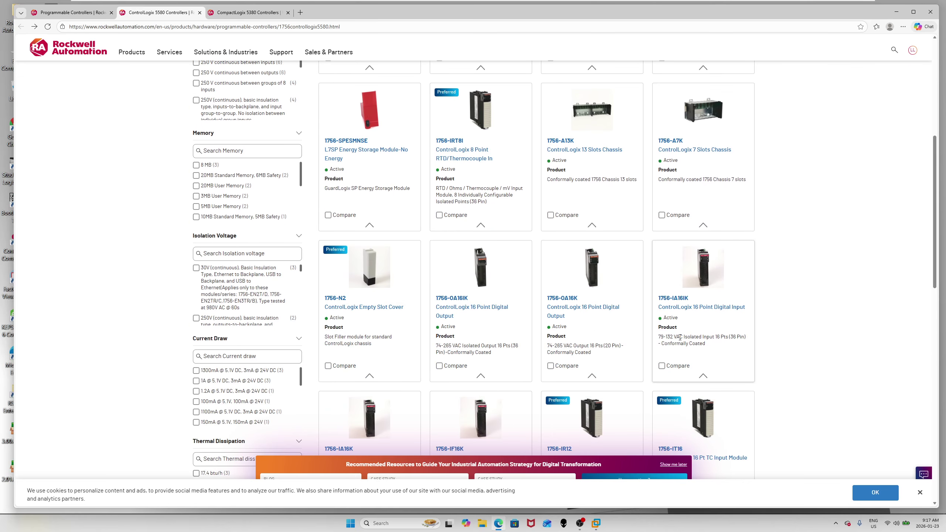
pyautogui.scroll(-6, 633, 336)
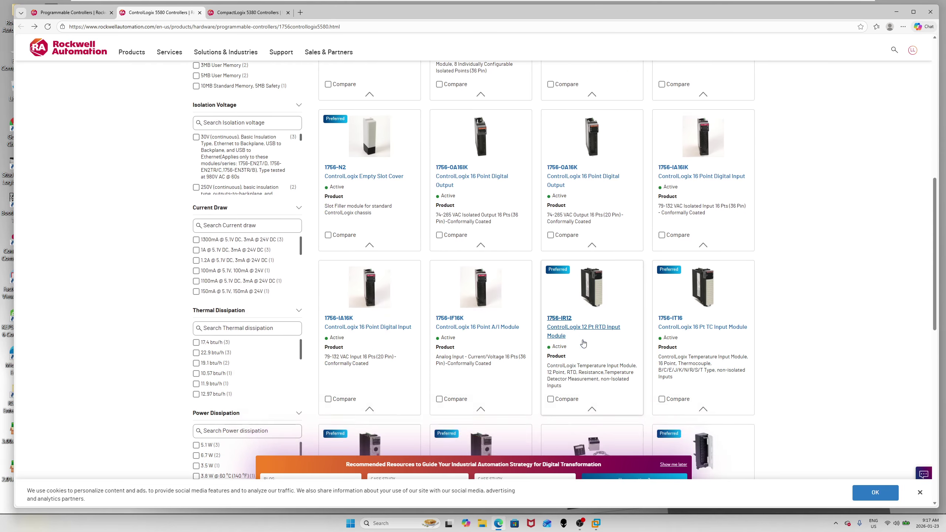
# Look through the remaining ControlLogix 5580 products, narrow the list with the text "control guardlogix" and check the results.
pyautogui.scroll(-4, 600, 348)
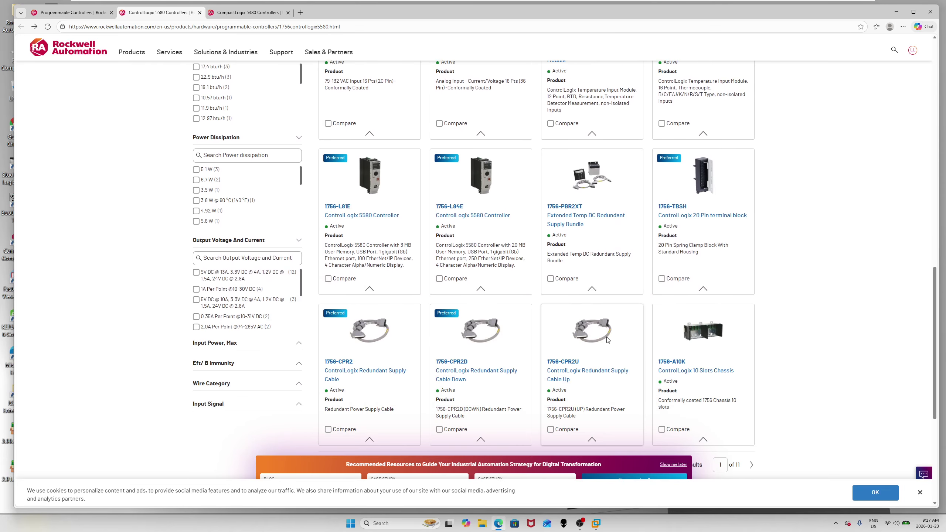
pyautogui.scroll(-4, 608, 340)
pyautogui.scroll(14, 596, 337)
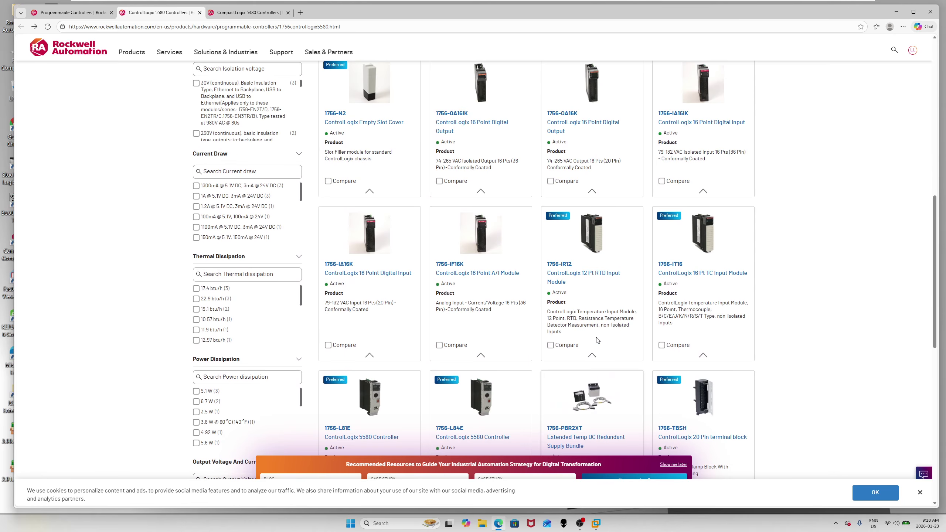
pyautogui.scroll(8, 592, 336)
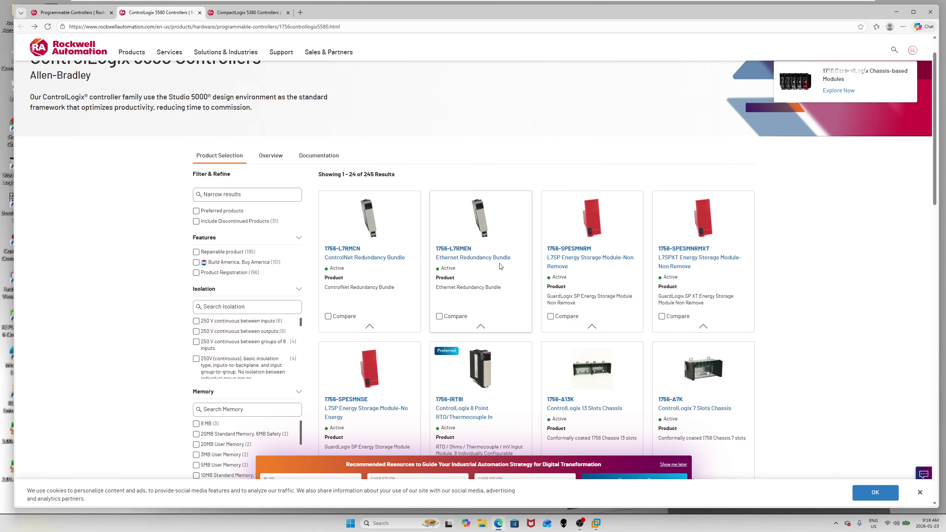
pyautogui.scroll(1, 460, 257)
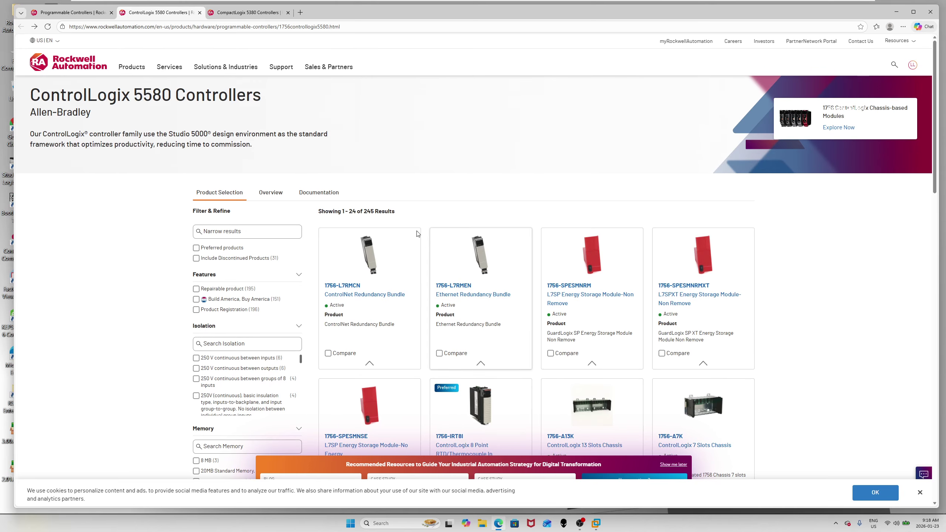
pyautogui.click(246, 231)
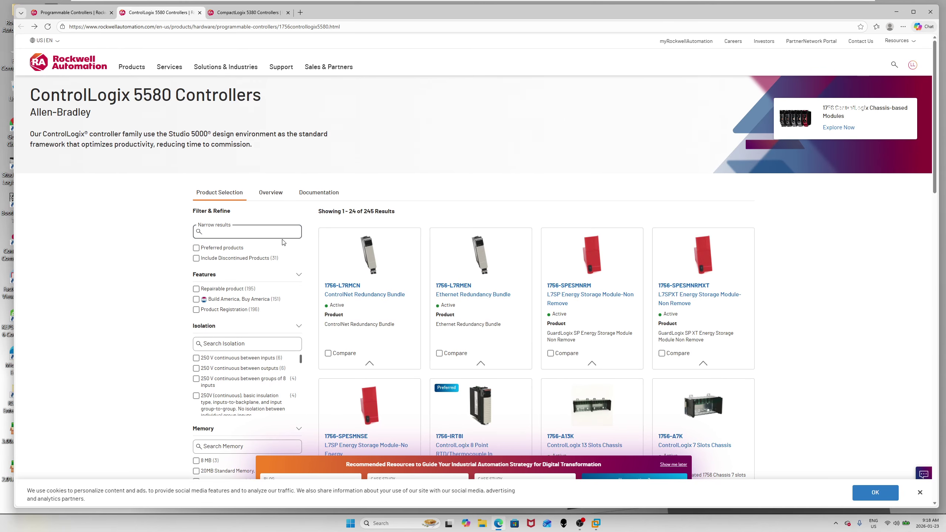
pyautogui.write('control guardlogix')
pyautogui.press('Return')
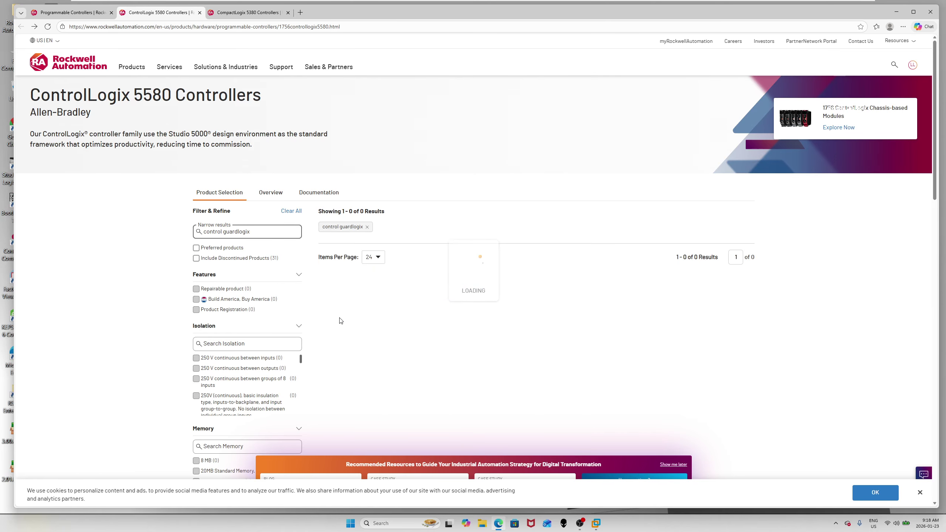
pyautogui.scroll(-5, 399, 198)
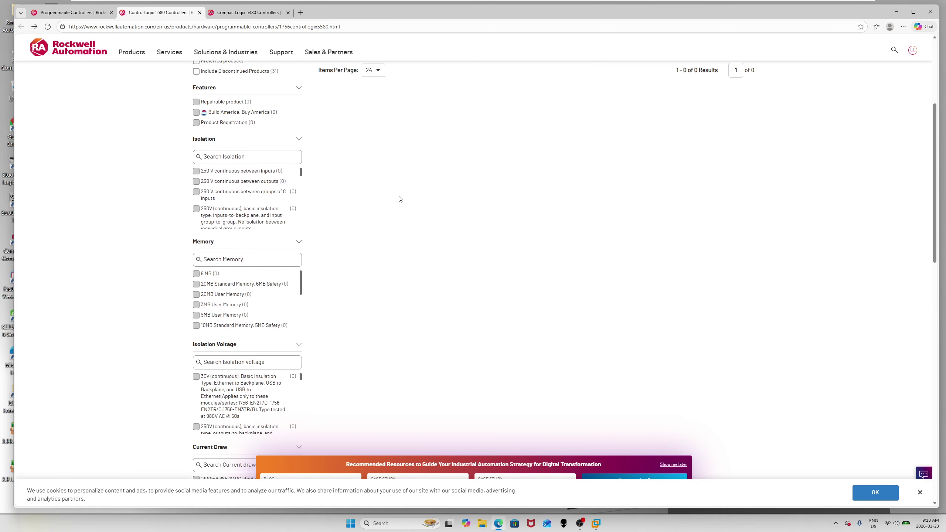
pyautogui.scroll(5, 255, 173)
# Search the web for "control guardlogix" and open Rockwell Automation's ControlLogix & GuardLogix Controllers Technical Documentation page.
pyautogui.moveTo(250, 232); pyautogui.dragTo(204, 232)
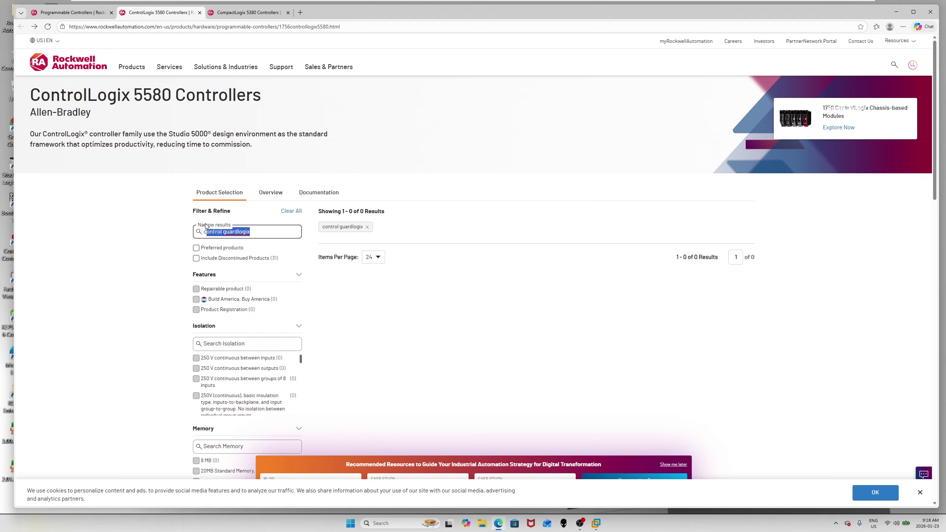
pyautogui.click(174, 27)
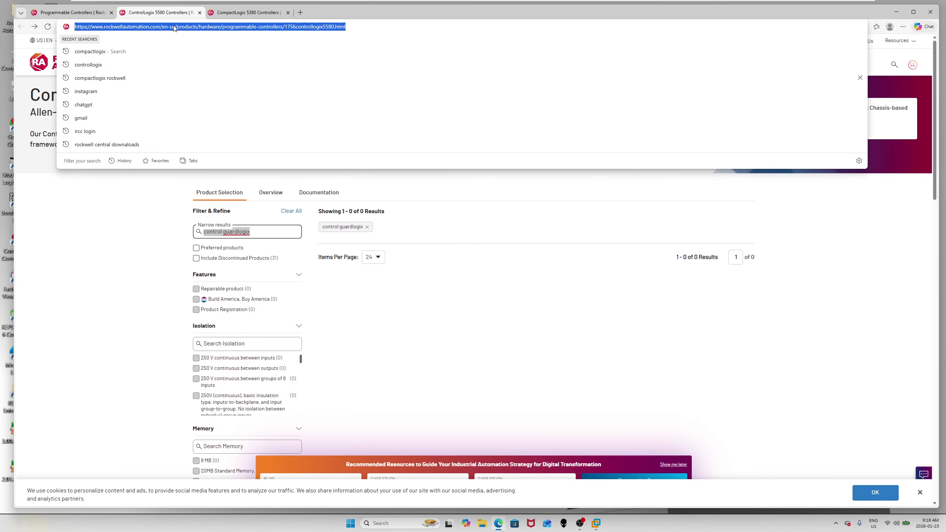
pyautogui.write('control g')
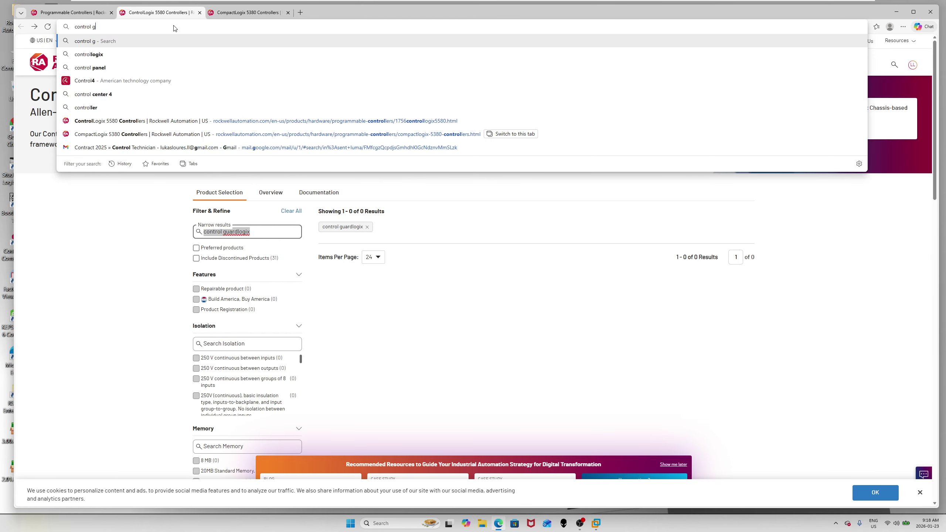
pyautogui.write('uardlogix')
pyautogui.press('Return')
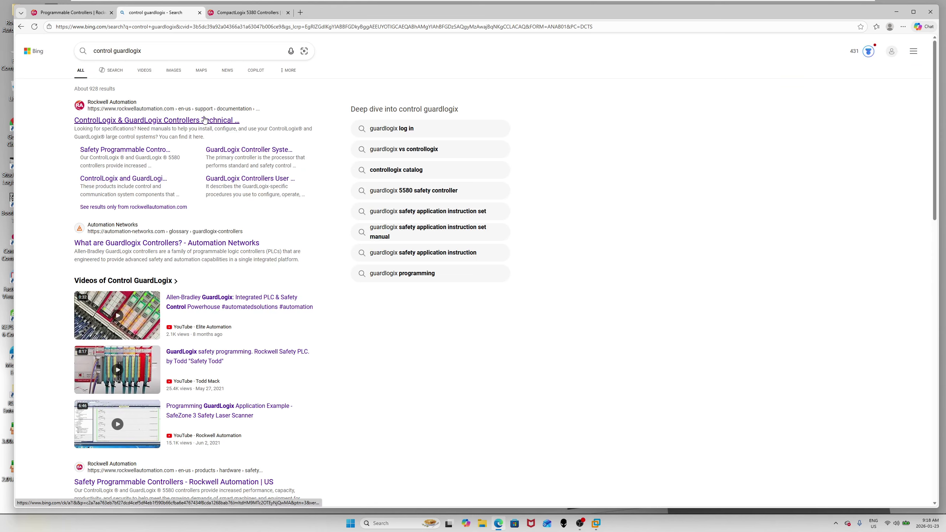
pyautogui.click(183, 123)
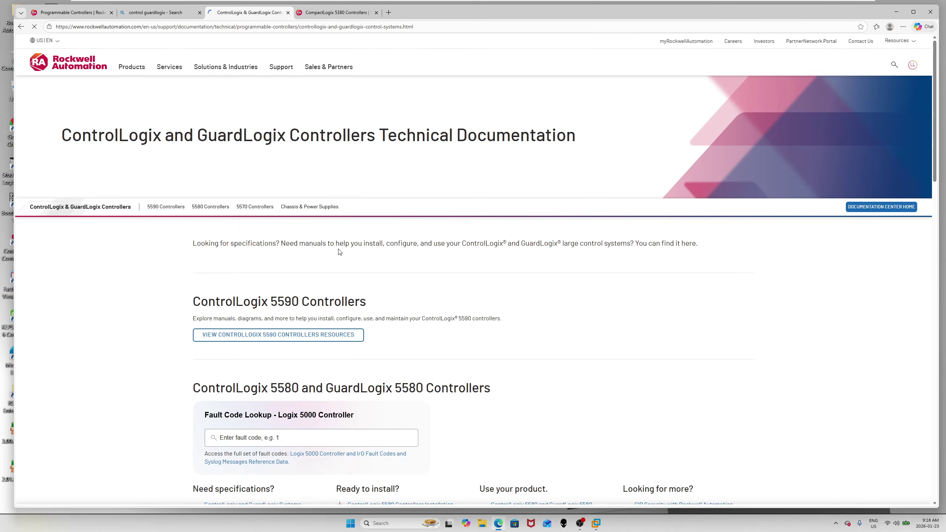
# Look over the ControlLogix and GuardLogix documentation page and open the ControlLogix 5590 Controllers resources.
pyautogui.scroll(-5, 337, 265)
pyautogui.scroll(6, 329, 243)
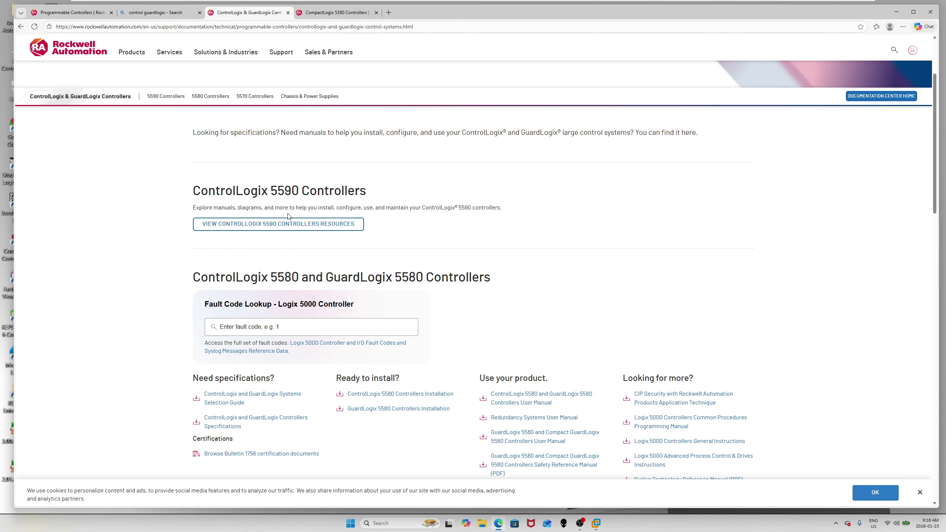
pyautogui.click(287, 225)
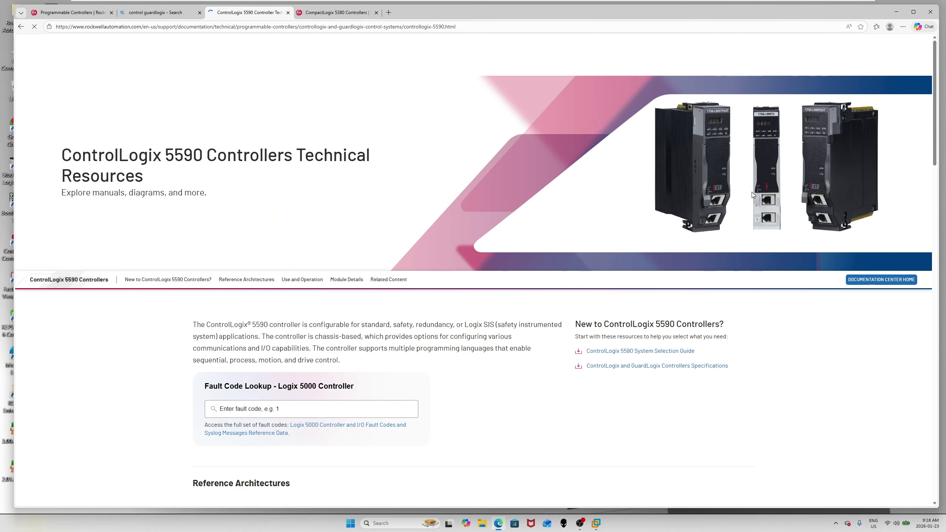
# Examine the ControlLogix 5590 technical resources, including reference architectures, use and operation topics, and module details by catalog number.
pyautogui.scroll(-6, 789, 166)
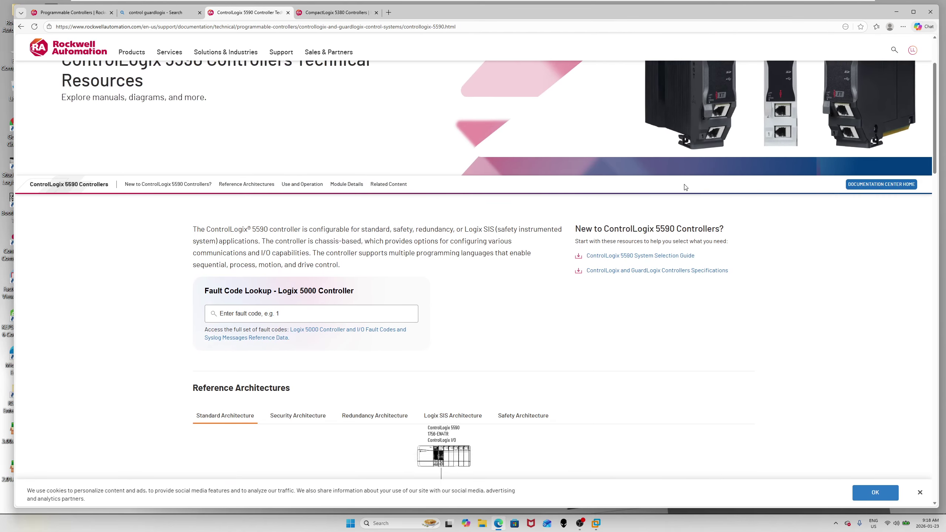
pyautogui.scroll(-3, 427, 234)
pyautogui.scroll(8, 630, 207)
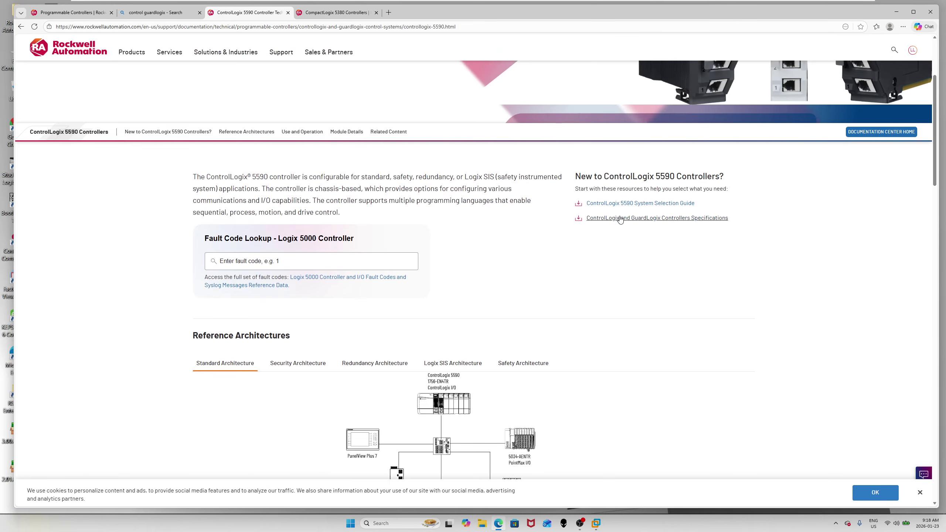
pyautogui.scroll(-20, 739, 162)
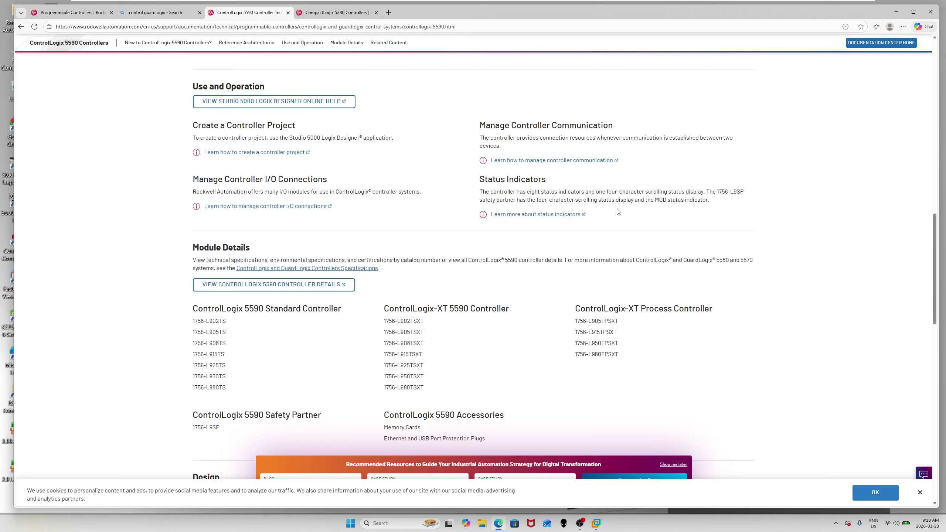
pyautogui.scroll(5, 611, 214)
pyautogui.scroll(-3, 604, 220)
pyautogui.scroll(10, 604, 222)
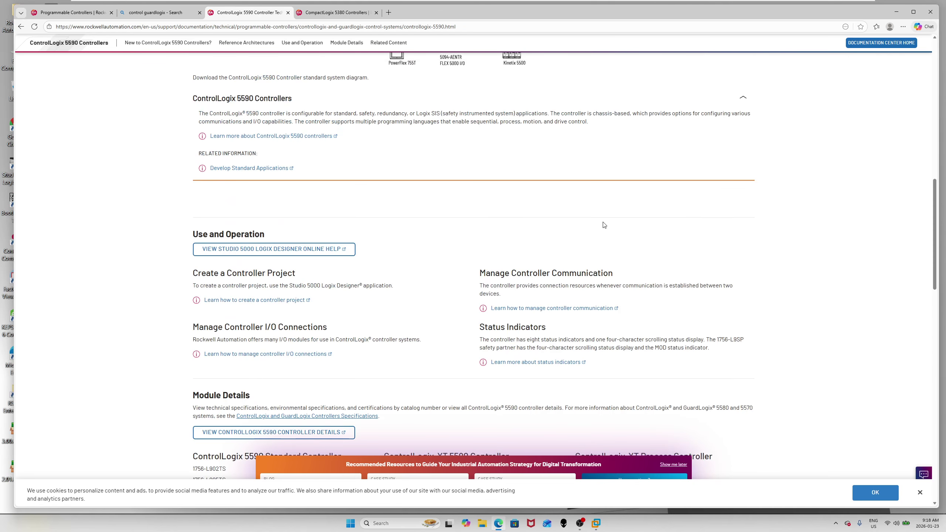
pyautogui.scroll(-1, 597, 225)
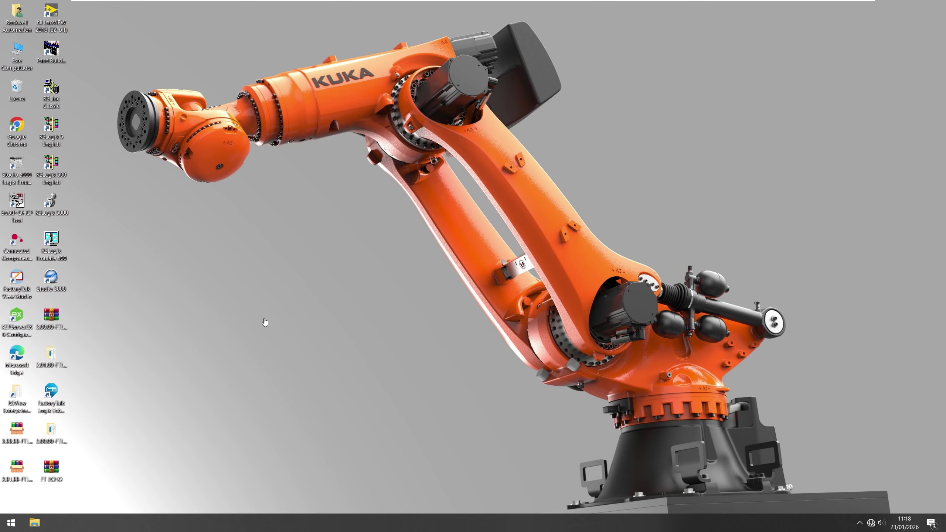
# Switch to the desktop with the Rockwell software, launch Studio 5000 and start a new project.
pyautogui.press('Num_Lock')
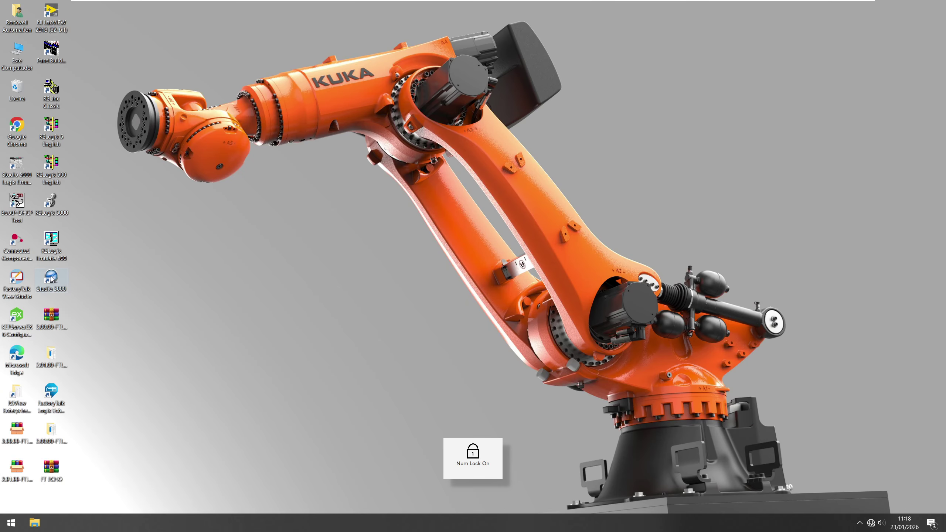
pyautogui.doubleClick(51, 279)
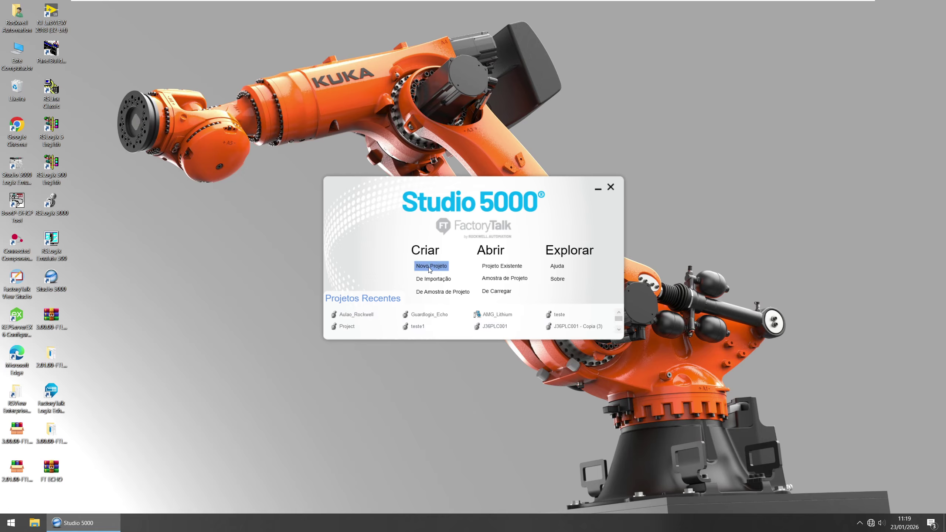
pyautogui.click(429, 267)
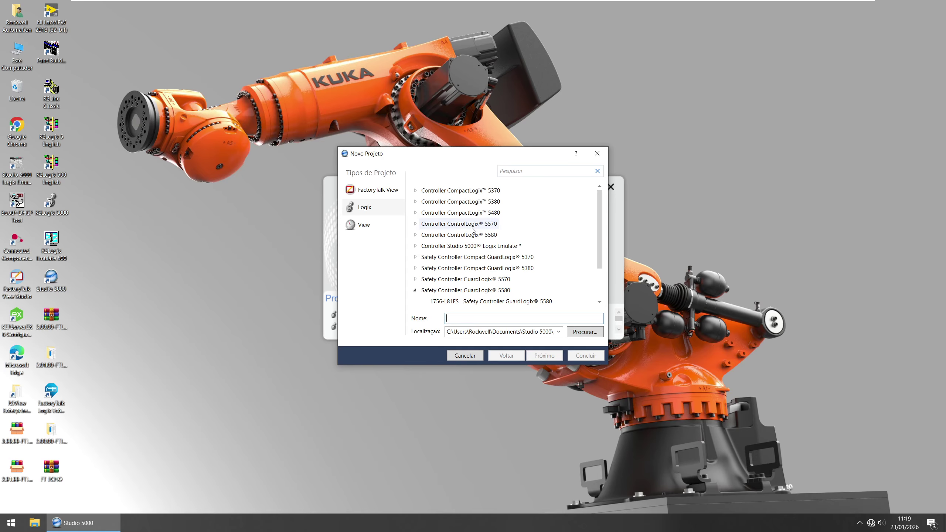
# Choose the 1756-L85ES Safety Controller GuardLogix 5580, name the project Aulao_Rockwell and continue to its configuration.
pyautogui.scroll(-1, 474, 233)
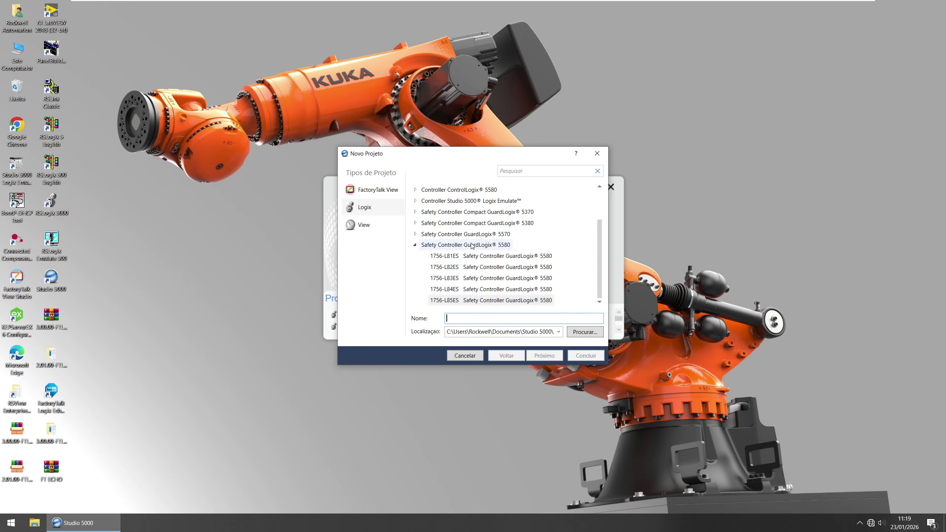
pyautogui.click(442, 247)
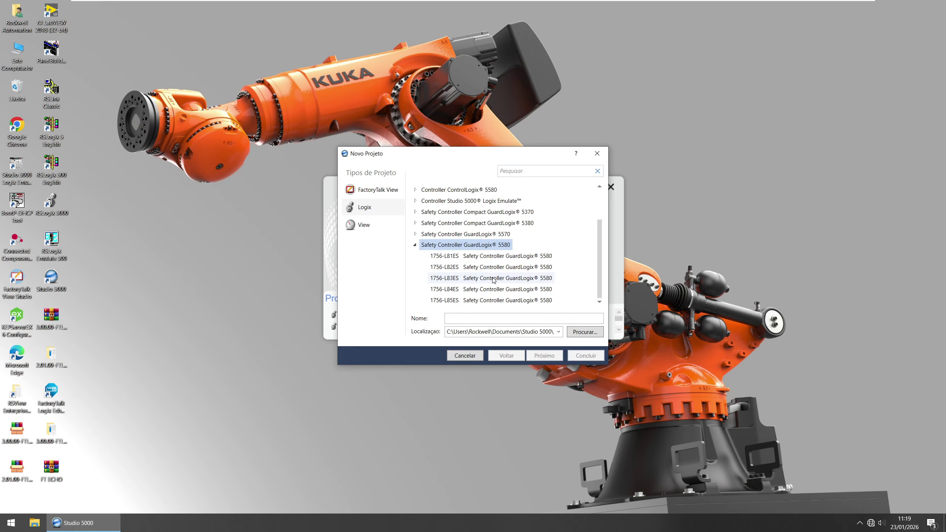
pyautogui.click(498, 302)
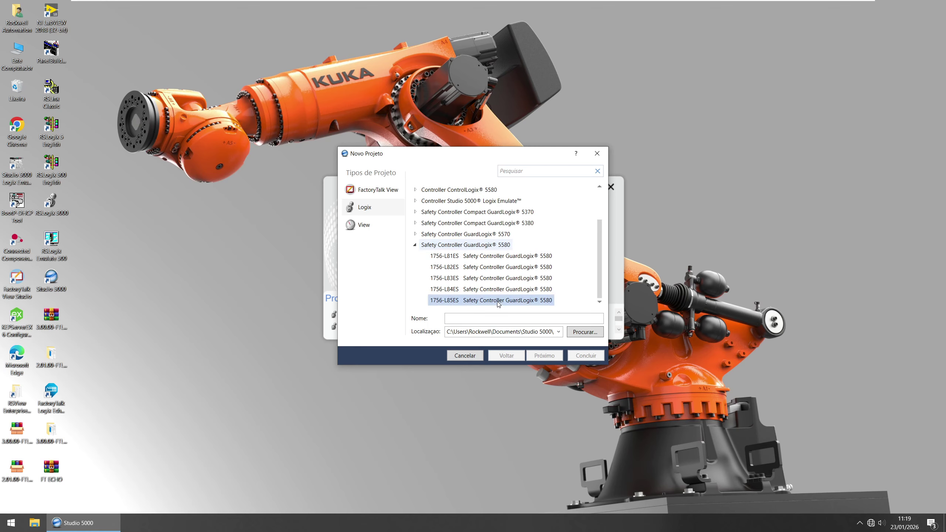
pyautogui.click(466, 317)
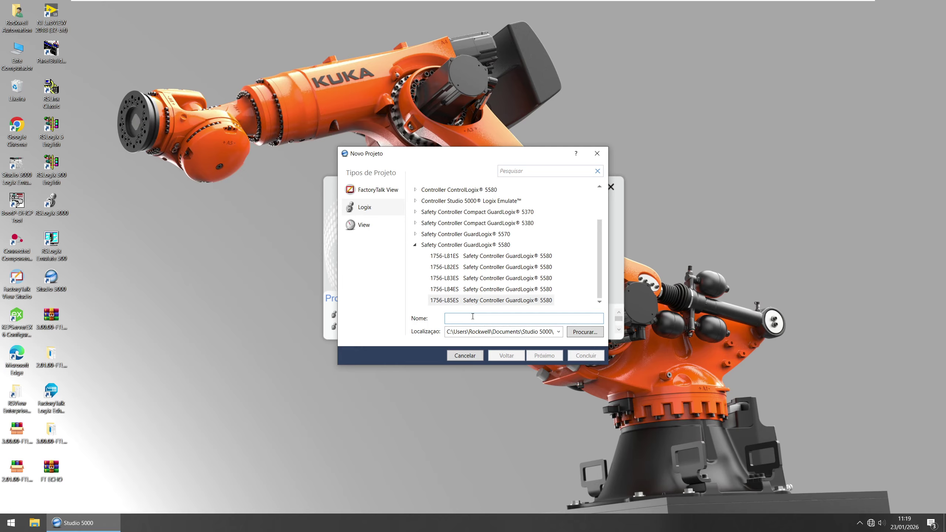
pyautogui.write('Aulao')
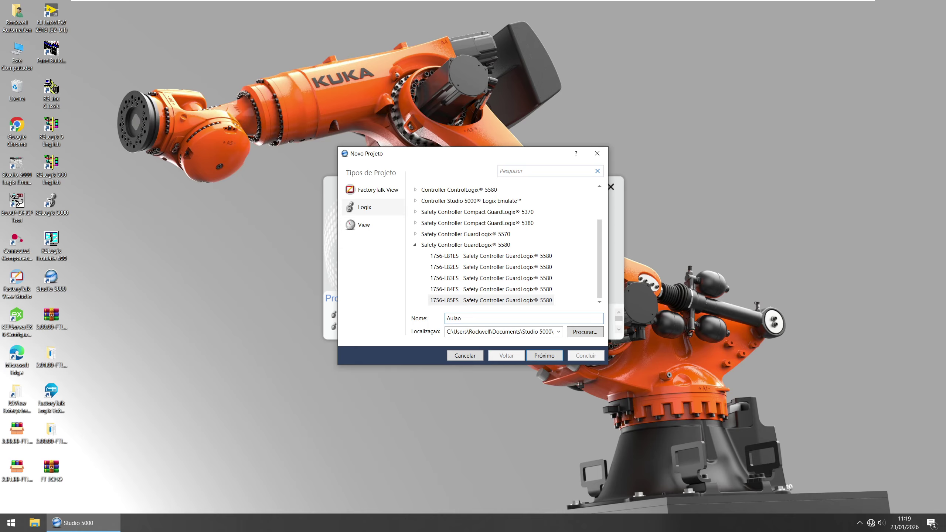
pyautogui.write('_Rockwell')
pyautogui.click(545, 355)
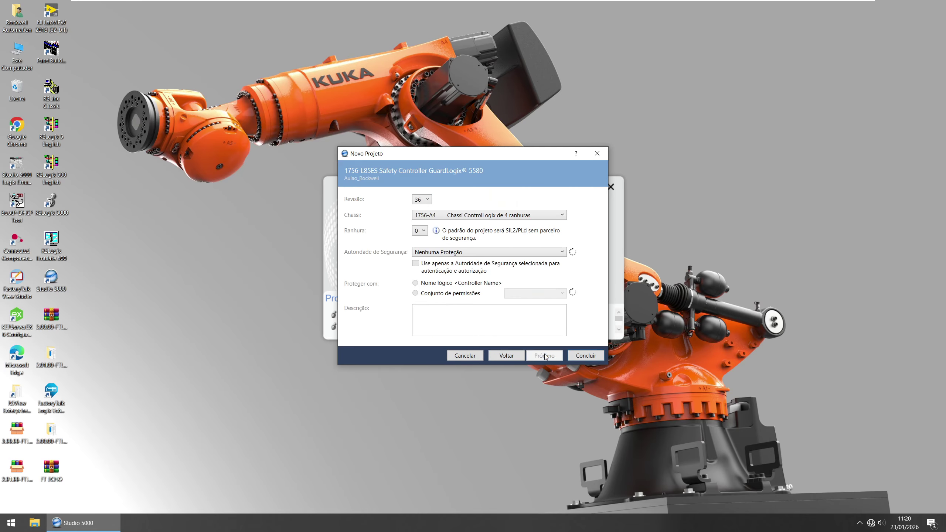
# Keep revision 36 and select the 1756-A4 four-slot ControlLogix chassis for the project.
pyautogui.click(427, 200)
pyautogui.click(428, 202)
pyautogui.click(439, 220)
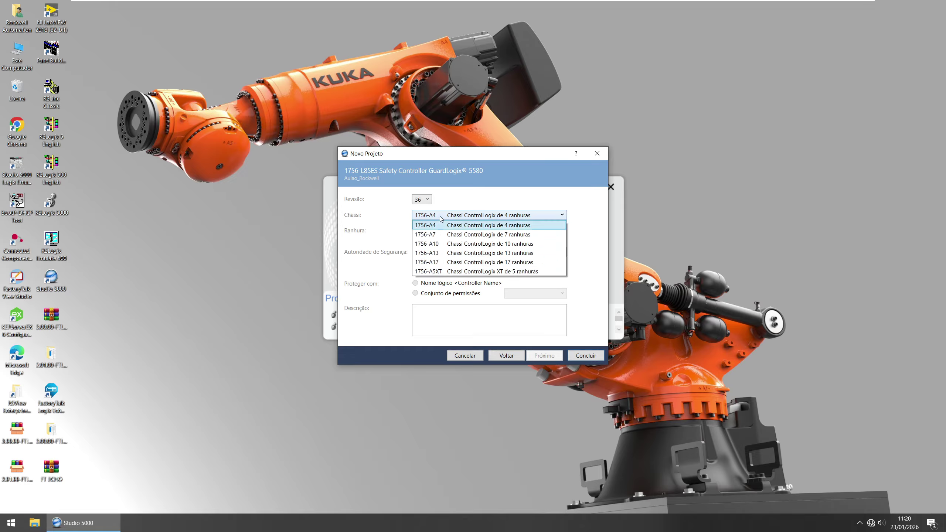
pyautogui.click(486, 226)
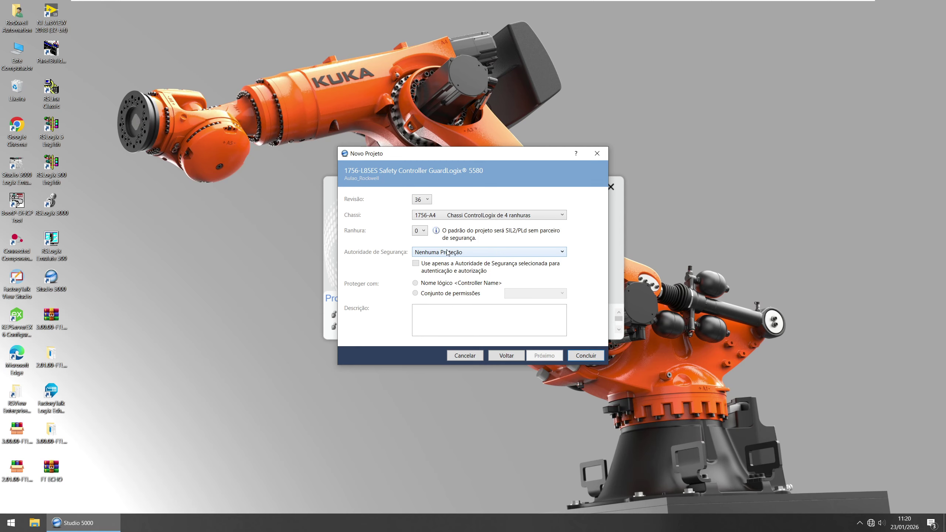
# Keep the controller in slot 0 and create the project, replacing the existing project of the same name.
pyautogui.click(425, 231)
pyautogui.click(425, 231)
pyautogui.click(423, 231)
pyautogui.click(423, 232)
pyautogui.click(599, 356)
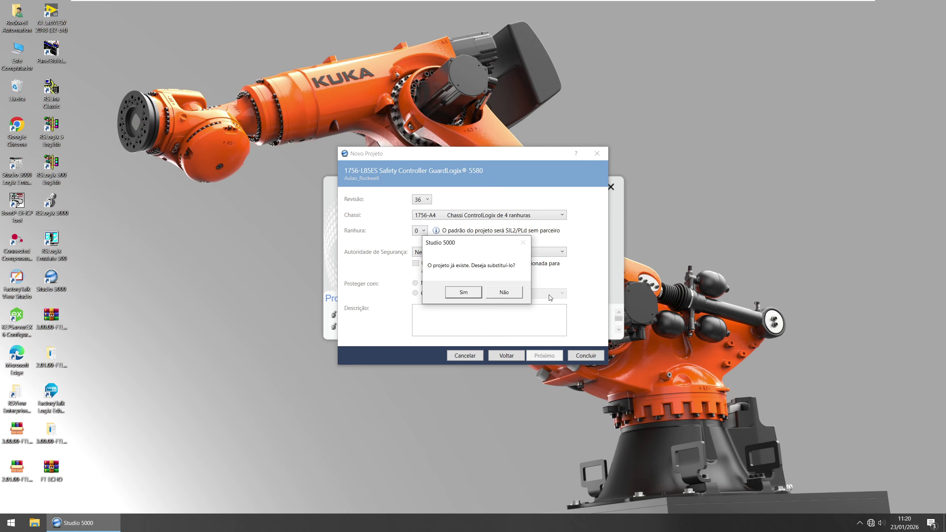
pyautogui.click(462, 294)
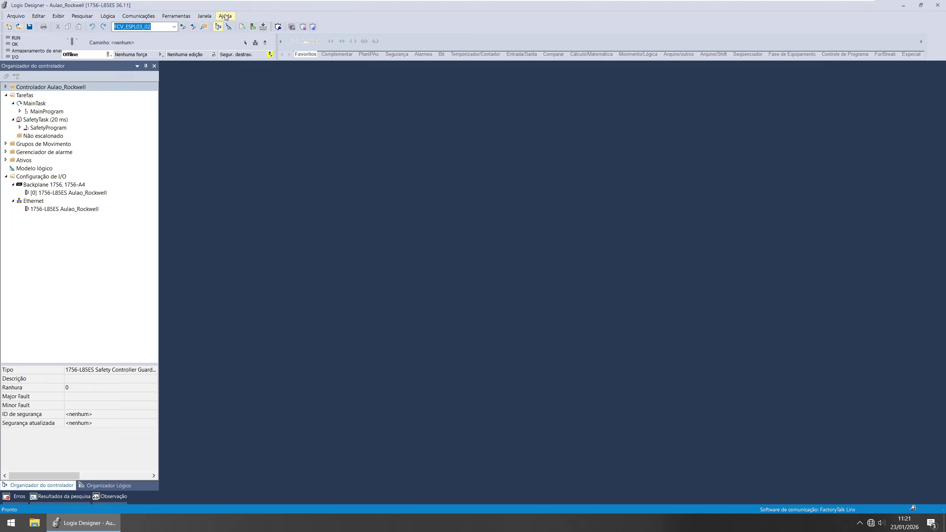
# Look over the file, edit and view commands, and compare the Controller Organizer with the Logical Organizer.
pyautogui.click(16, 15)
pyautogui.moveTo(38, 16)
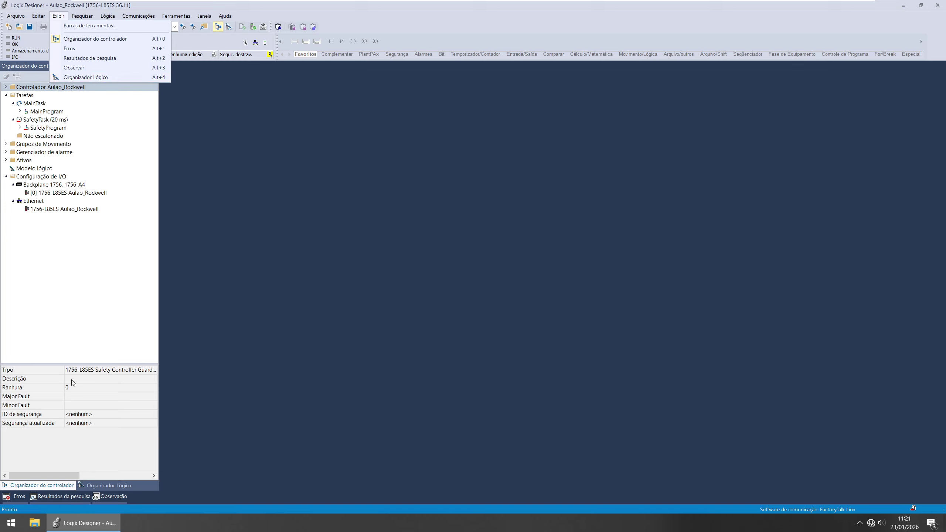
pyautogui.click(106, 486)
pyautogui.click(56, 486)
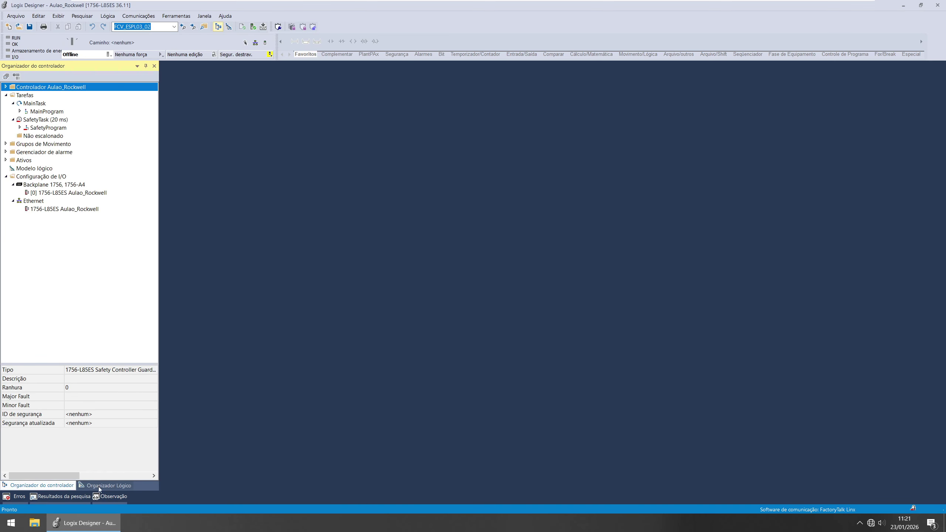
pyautogui.click(99, 487)
pyautogui.click(57, 485)
pyautogui.click(91, 487)
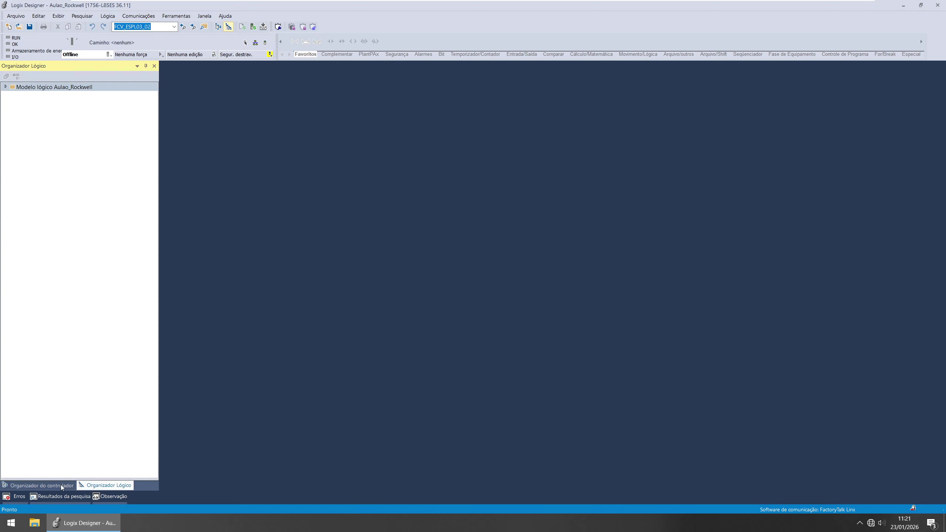
# Expand the Aulao_Rockwell logical model to view its programs, and return to the Controller Organizer.
pyautogui.click(5, 87)
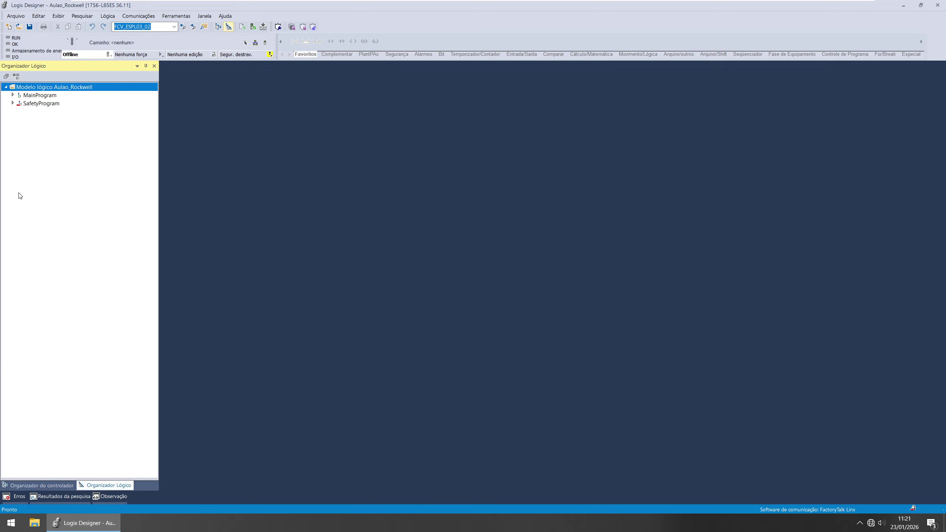
pyautogui.click(36, 488)
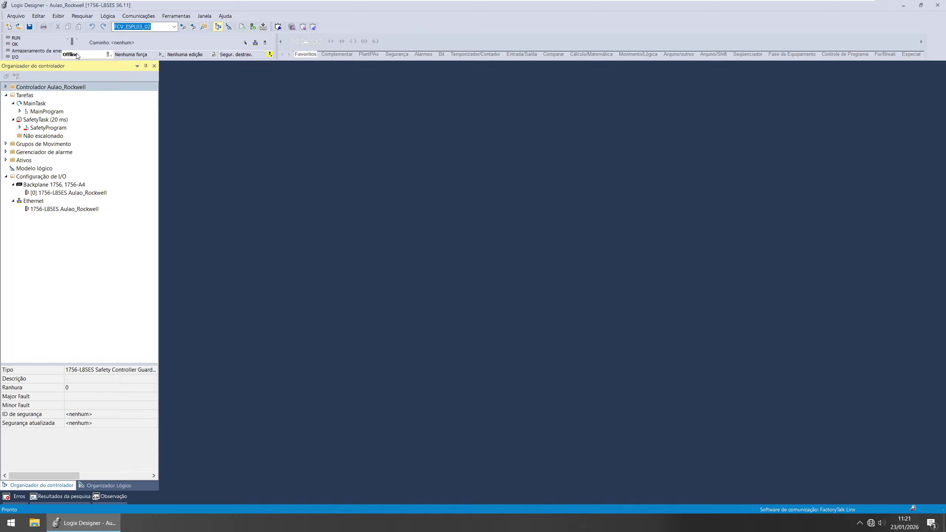
pyautogui.press('Num_Lock')
# Look over the search, logic, communications, tools and window commands available in the project.
pyautogui.click(89, 18)
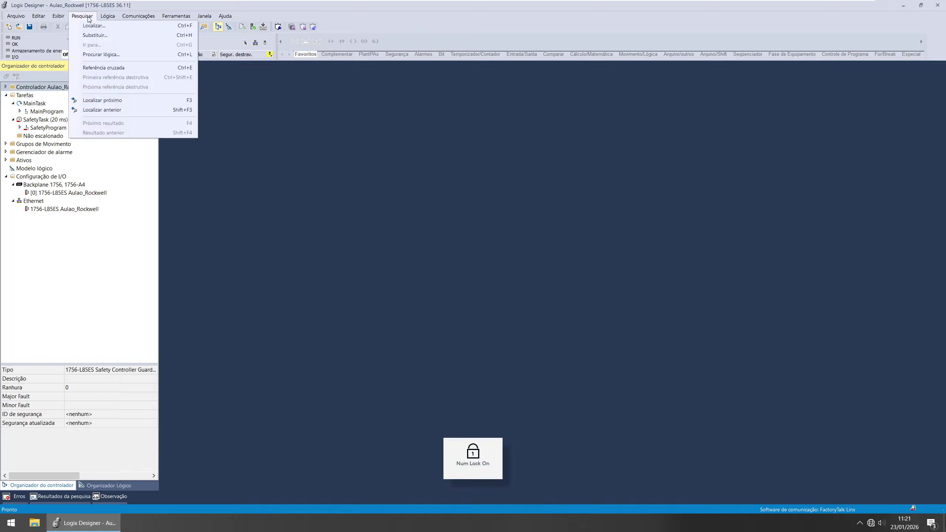
pyautogui.moveTo(108, 19)
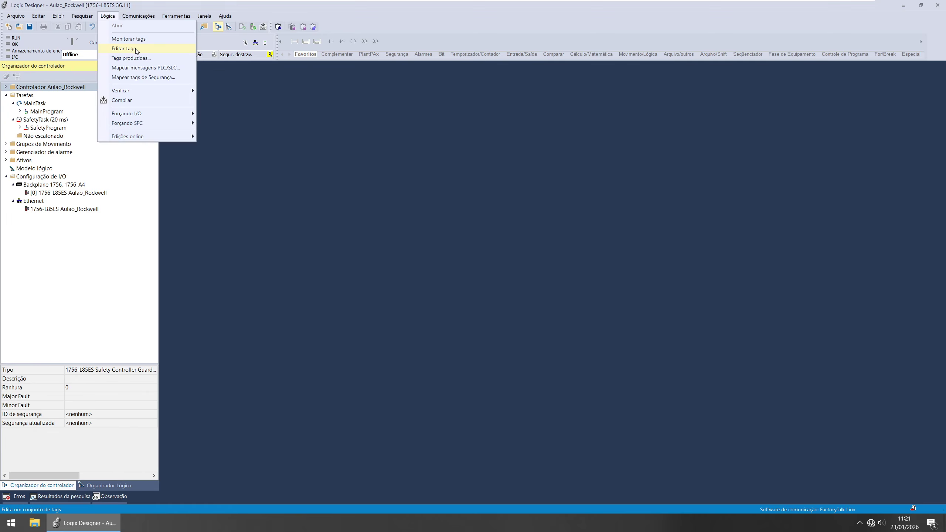
pyautogui.moveTo(145, 15)
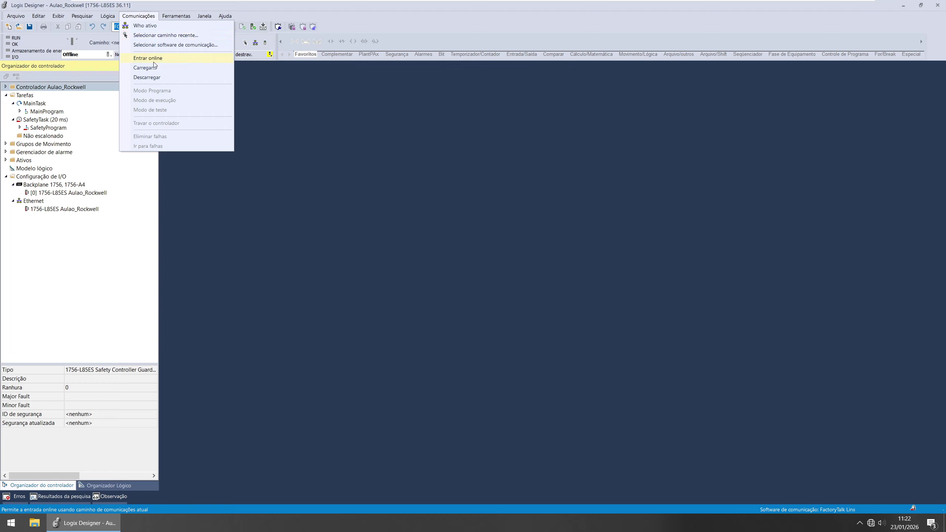
pyautogui.moveTo(177, 16)
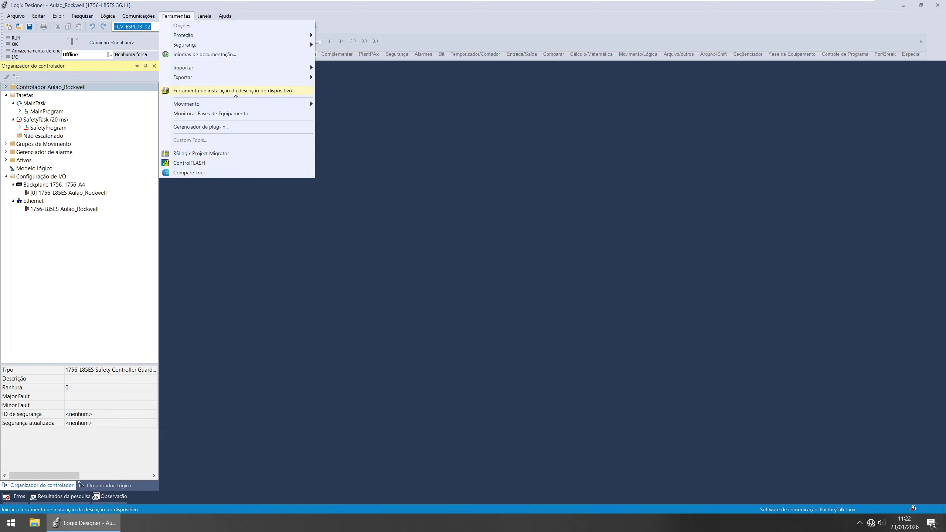
pyautogui.click(203, 16)
pyautogui.click(203, 16)
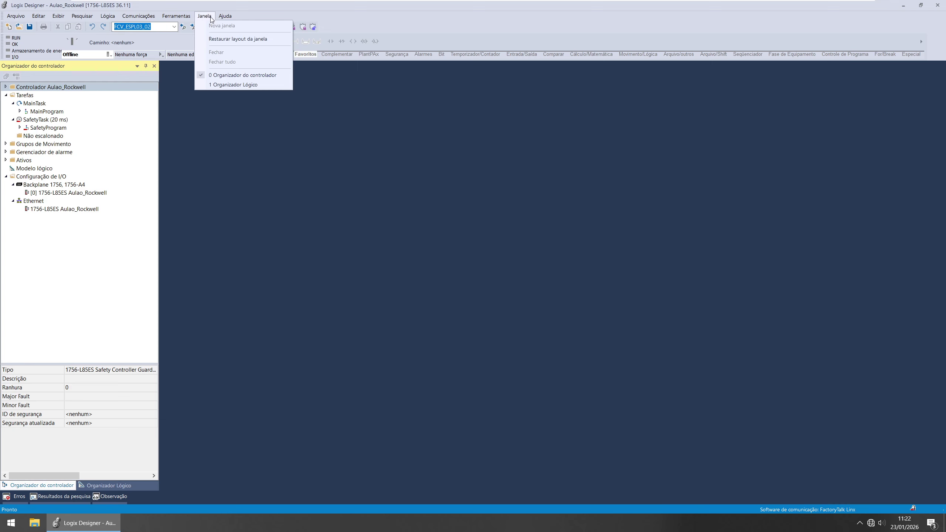
pyautogui.click(221, 17)
pyautogui.click(177, 16)
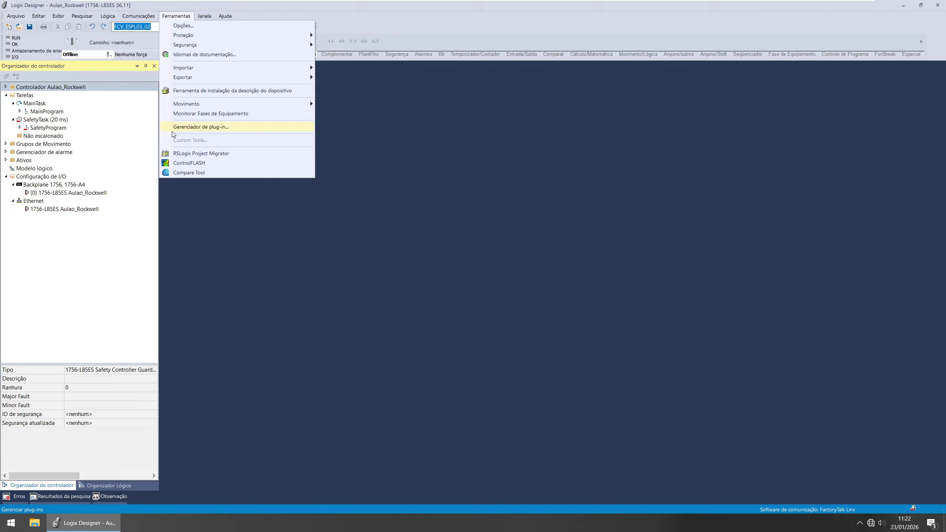
pyautogui.click(206, 206)
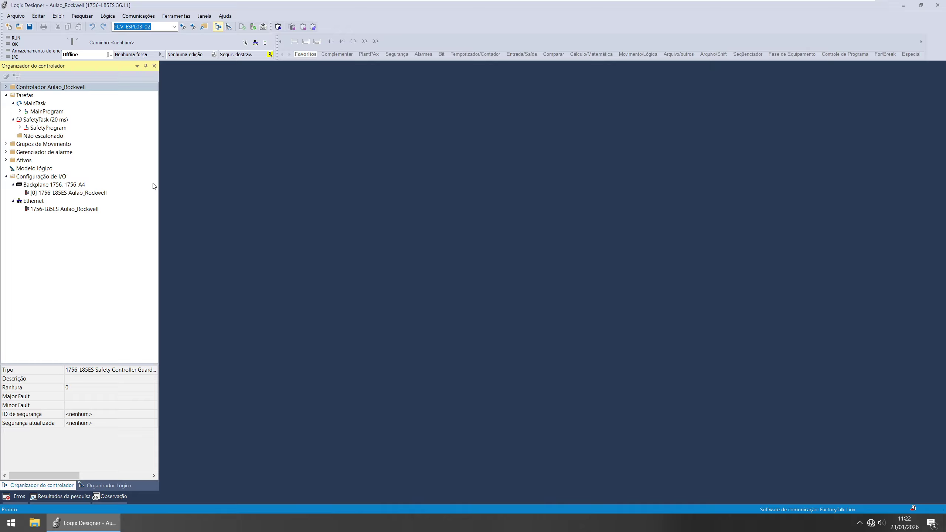
pyautogui.click(132, 135)
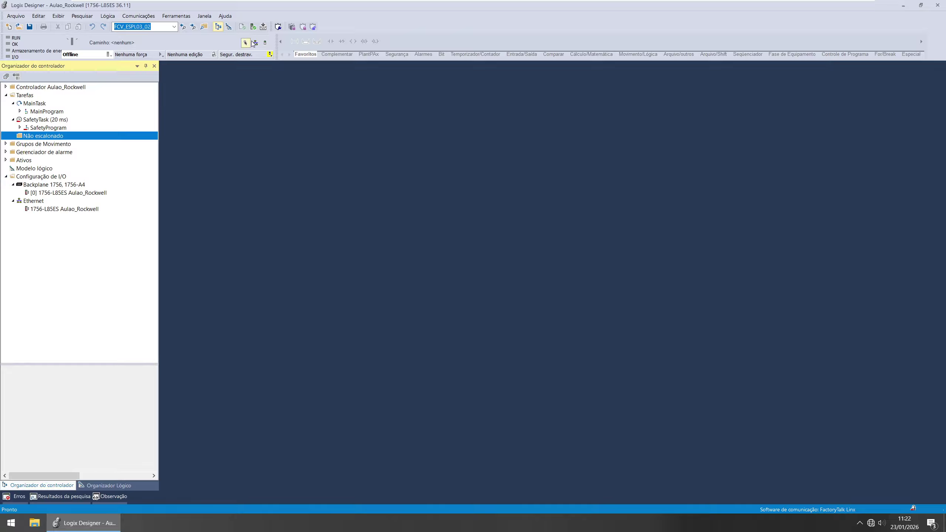
pyautogui.click(138, 15)
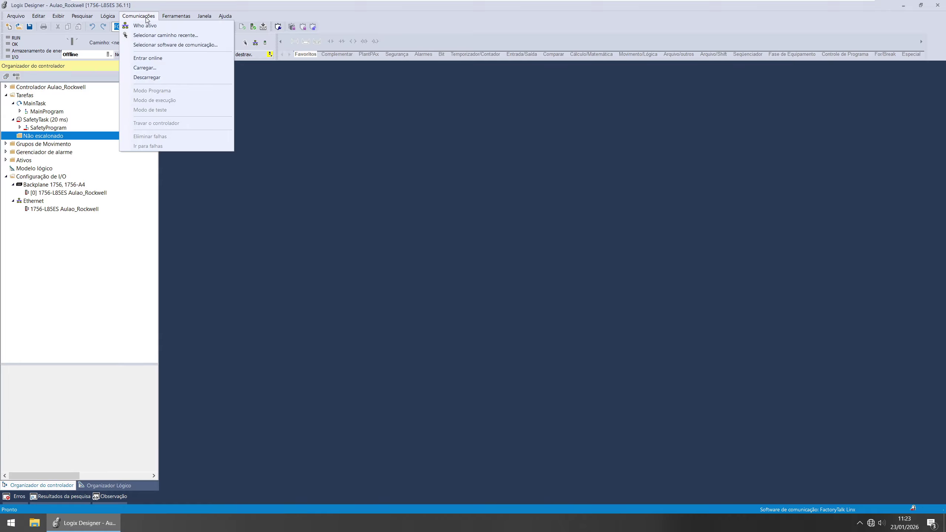
pyautogui.press('Right')
pyautogui.press('Right')
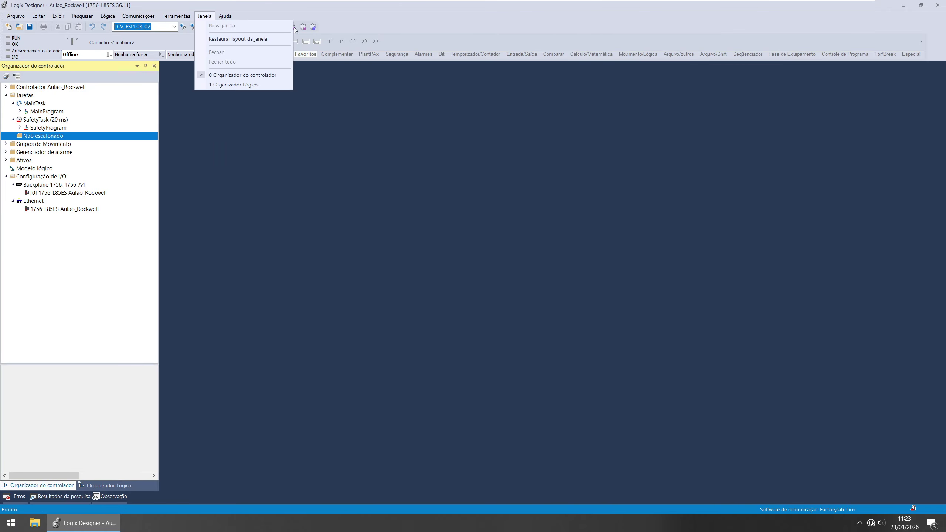
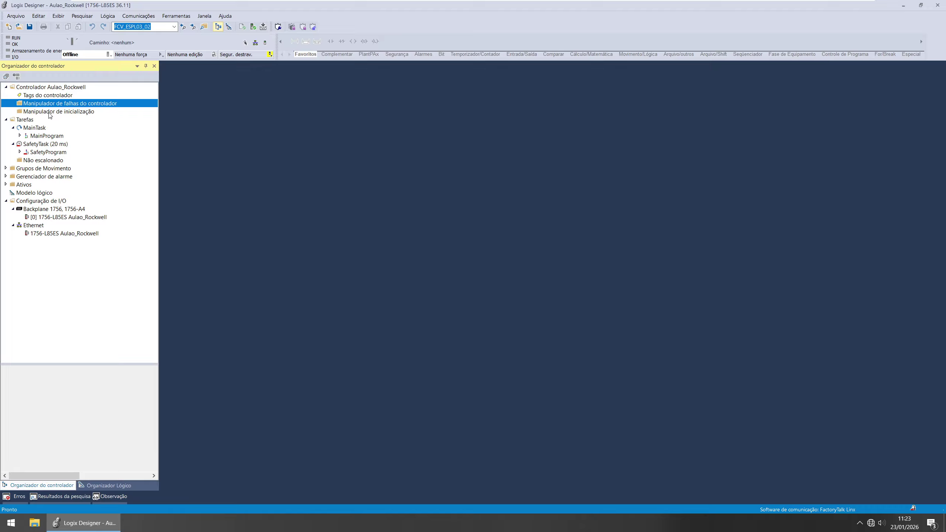
# Examine the controller's startup handler and the Tarefas folder, expanding MainProgram under MainTask down to its MainRoutine.
pyautogui.click(51, 113)
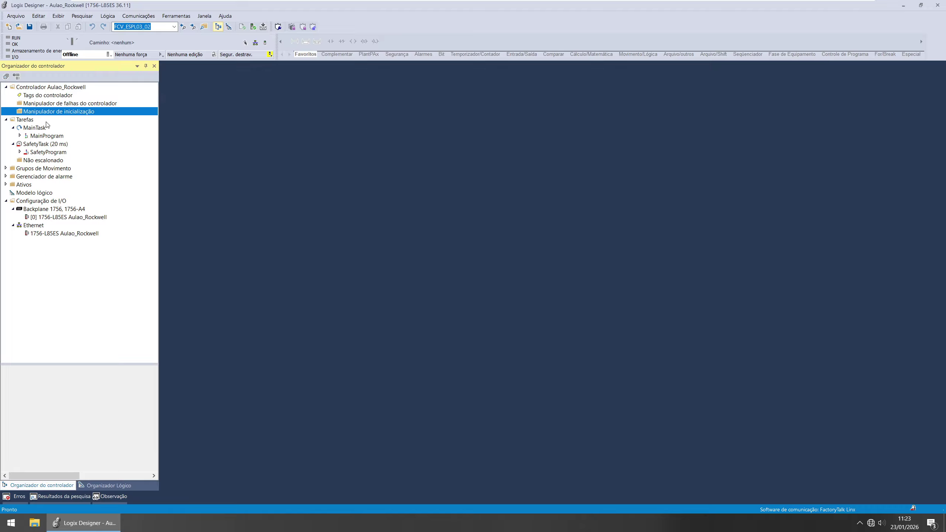
pyautogui.click(30, 128)
pyautogui.click(17, 122)
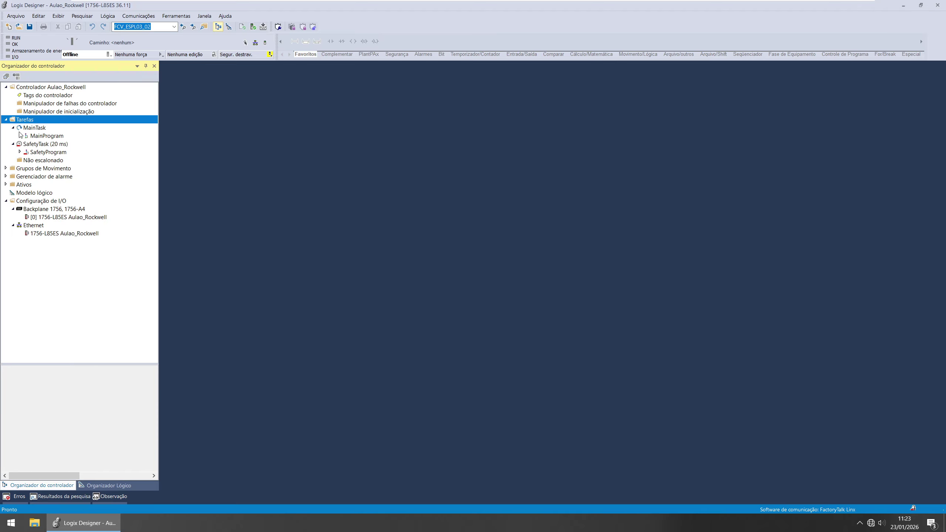
pyautogui.doubleClick(37, 139)
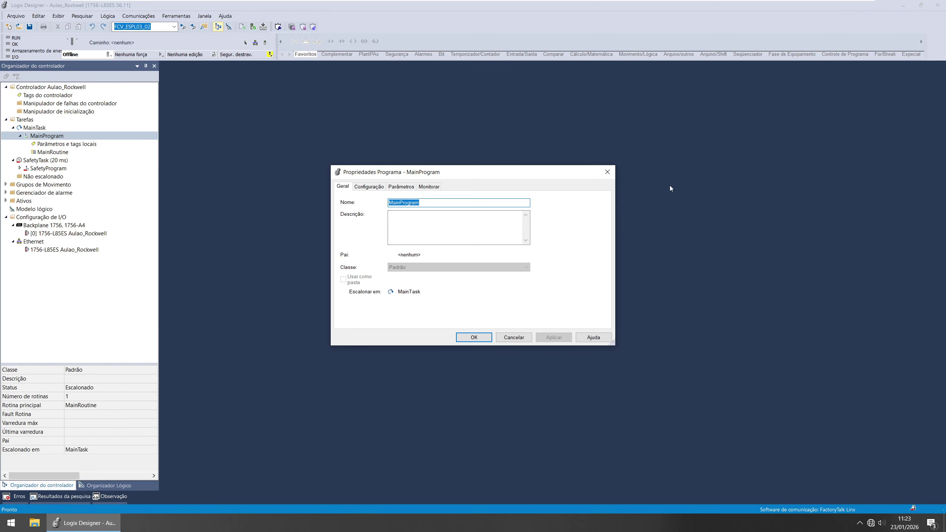
pyautogui.press('Escape')
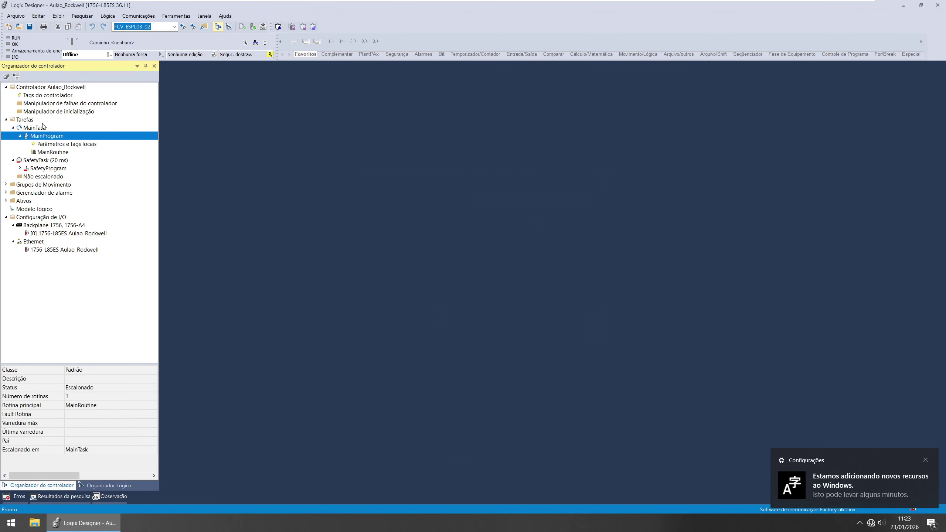
pyautogui.click(43, 122)
pyautogui.click(42, 129)
pyautogui.click(46, 136)
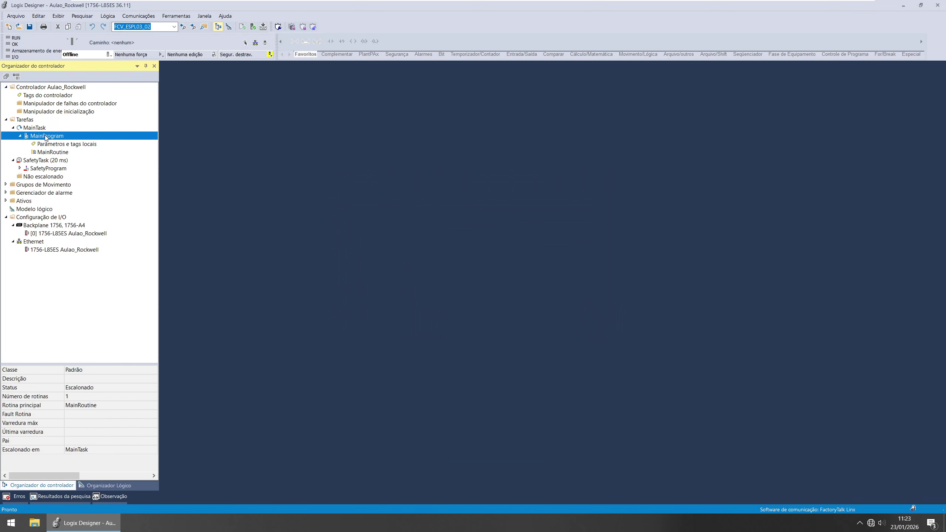
pyautogui.click(61, 151)
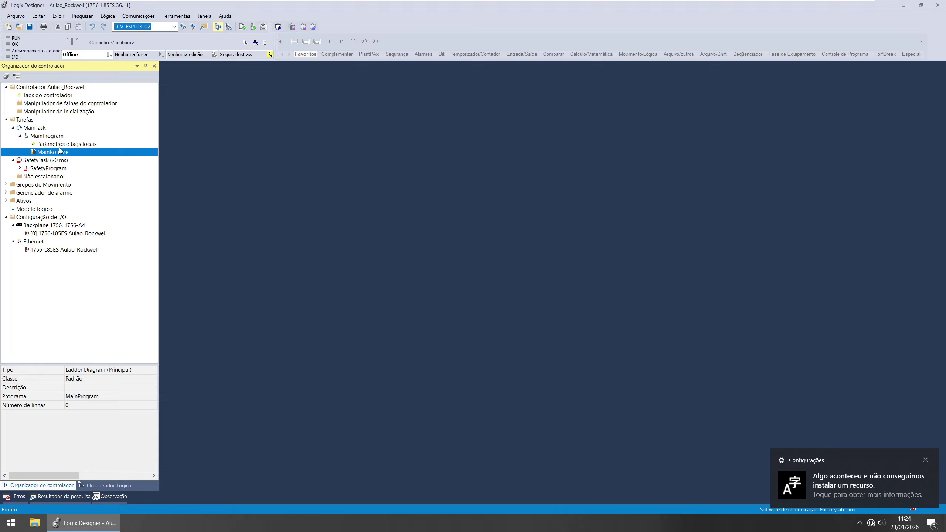
# Examine SafetyTask, expand SafetyProgram to inspect its MainRoutine, and collapse the program again.
pyautogui.click(36, 161)
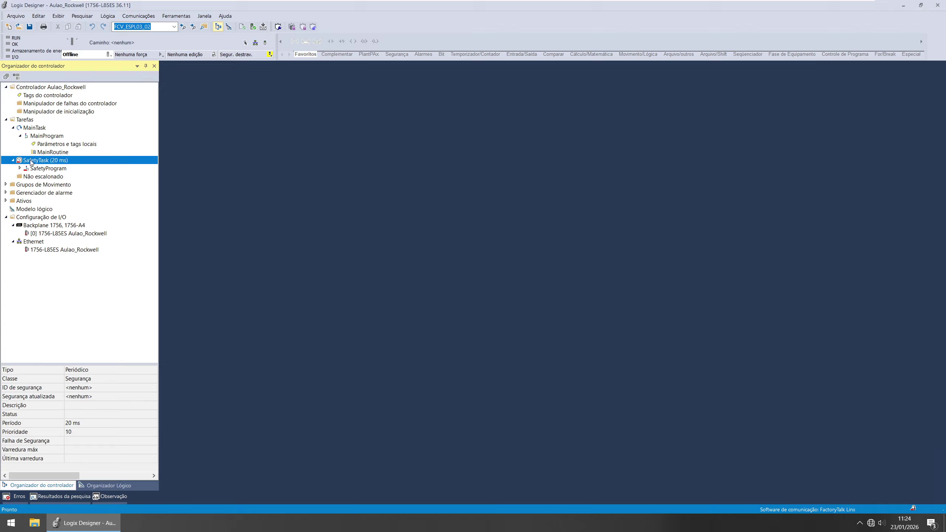
pyautogui.click(19, 168)
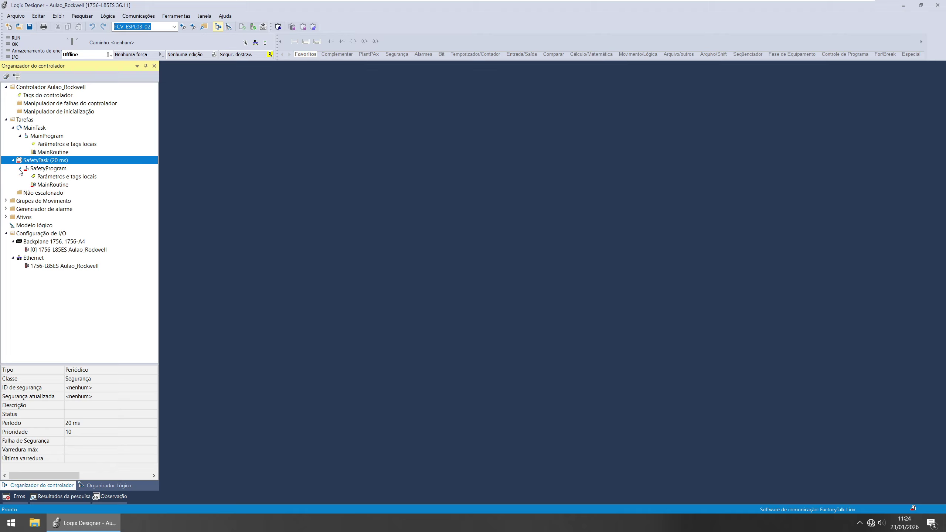
pyautogui.click(45, 170)
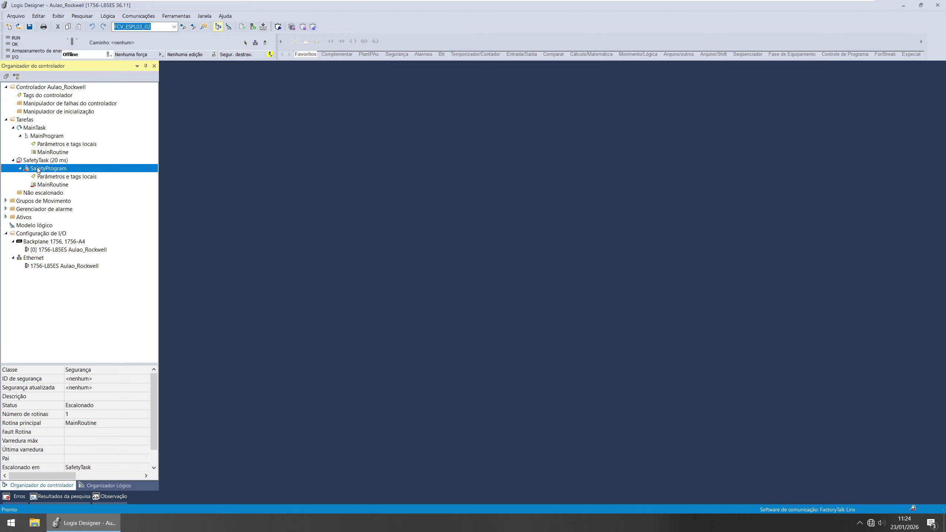
pyautogui.click(59, 187)
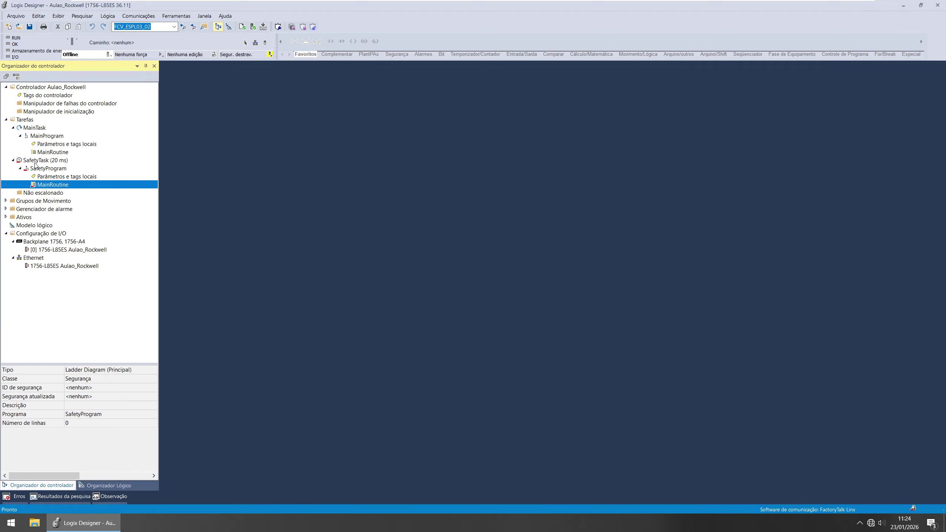
pyautogui.click(33, 172)
pyautogui.click(20, 169)
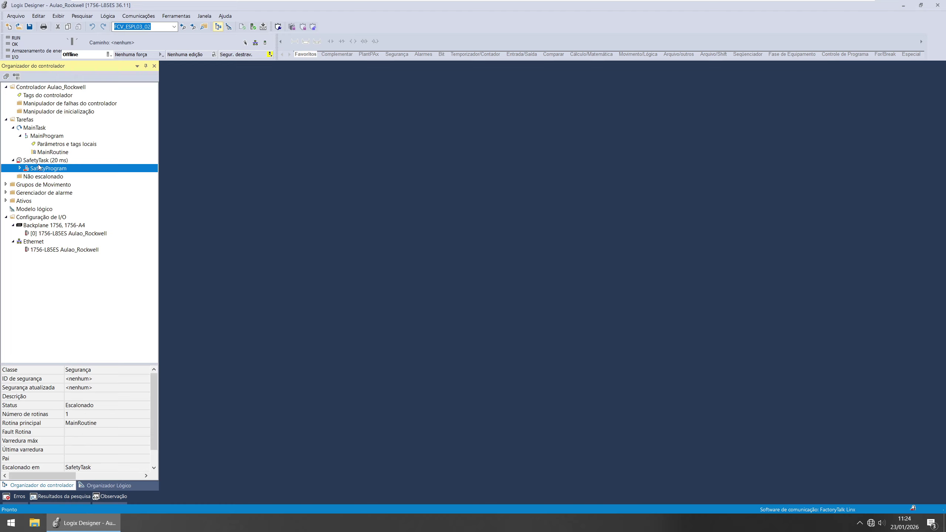
# Go through the motion groups and alarm manager, and expand the Ativos folder to inspect Instruções complementares.
pyautogui.click(52, 183)
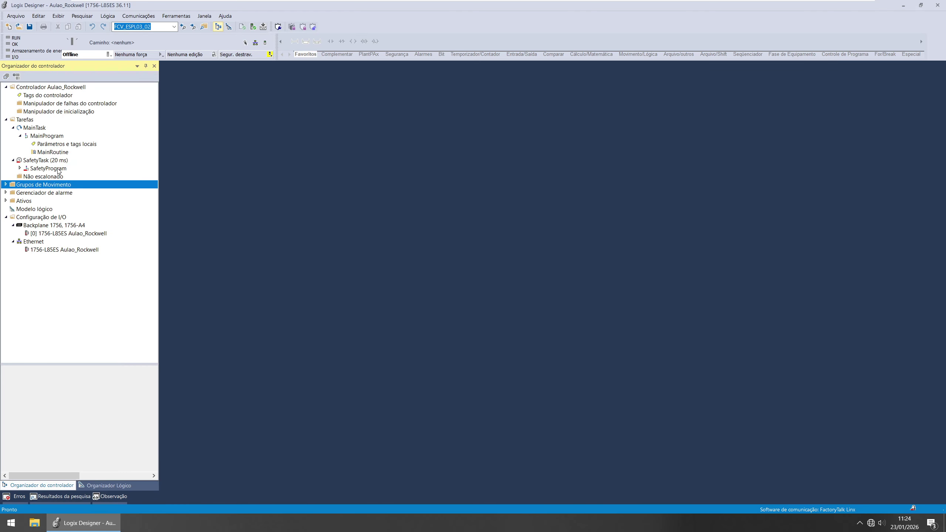
pyautogui.click(44, 193)
pyautogui.click(26, 201)
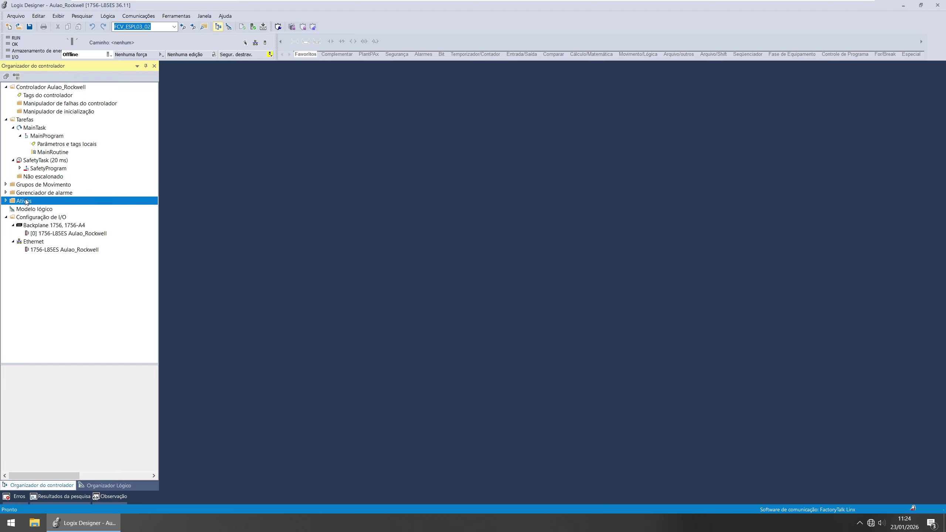
pyautogui.doubleClick(27, 202)
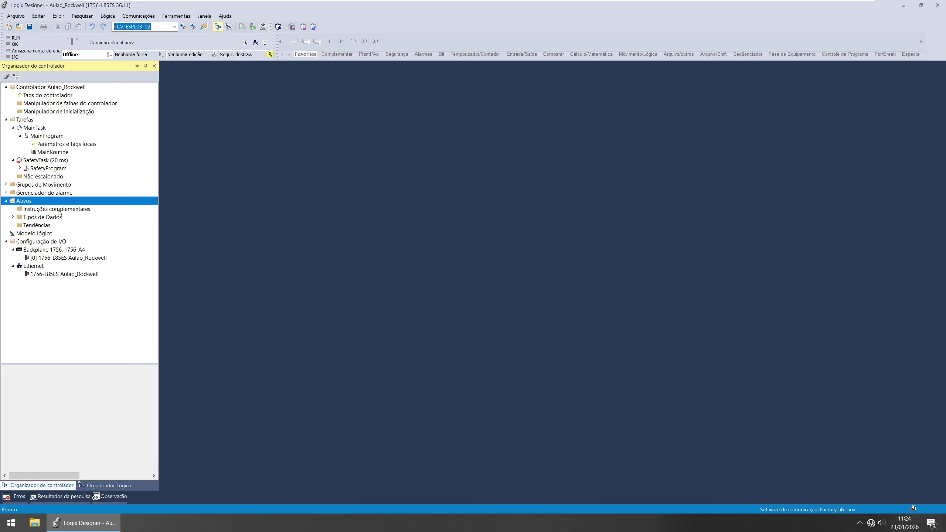
pyautogui.click(59, 210)
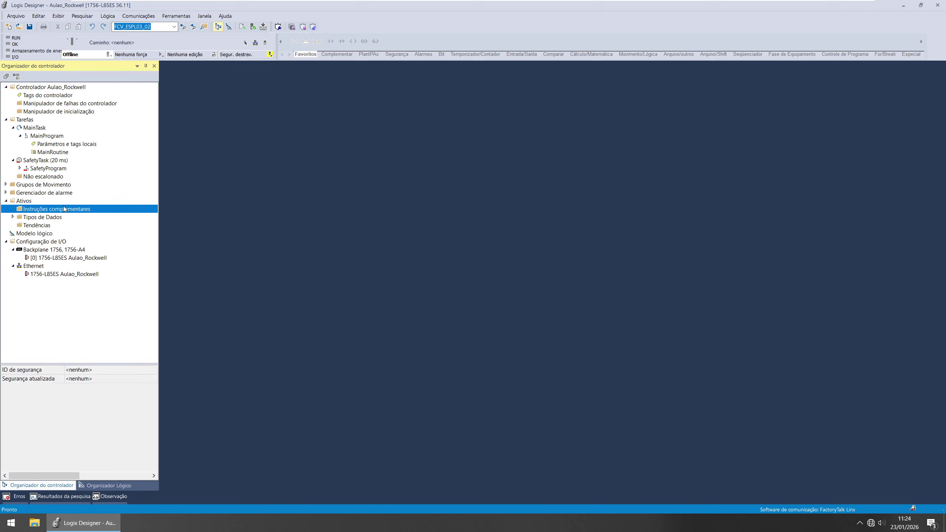
# Expand Tipos de Dados and examine its user-defined, group, predefined and module-defined categories, along with the Tendências folder.
pyautogui.click(48, 220)
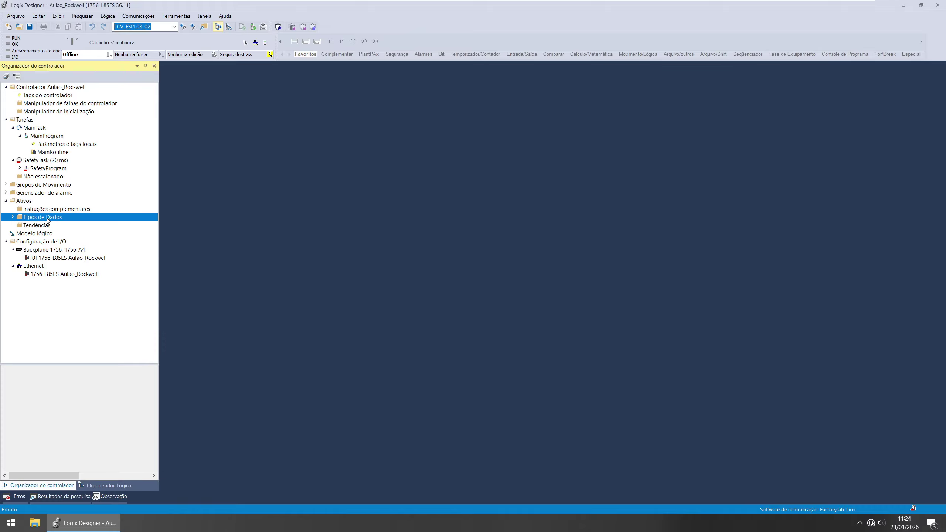
pyautogui.doubleClick(25, 218)
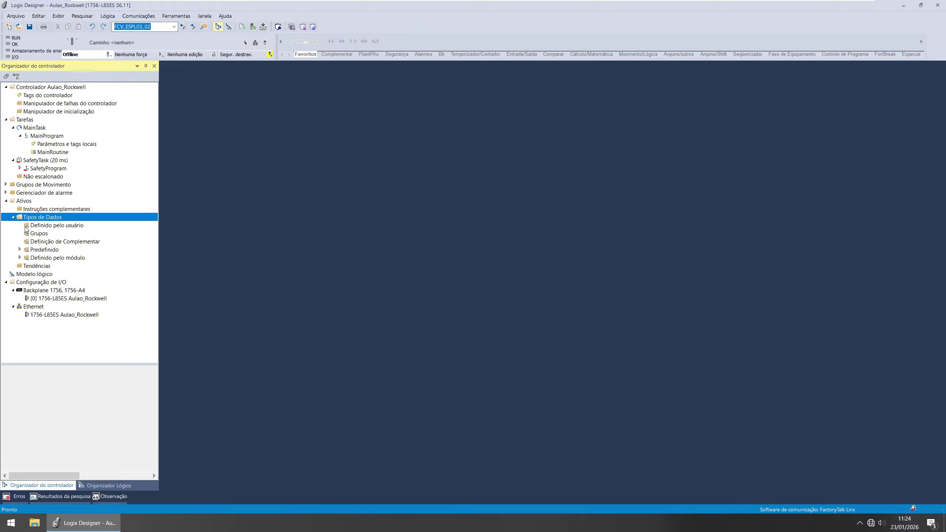
pyautogui.click(43, 226)
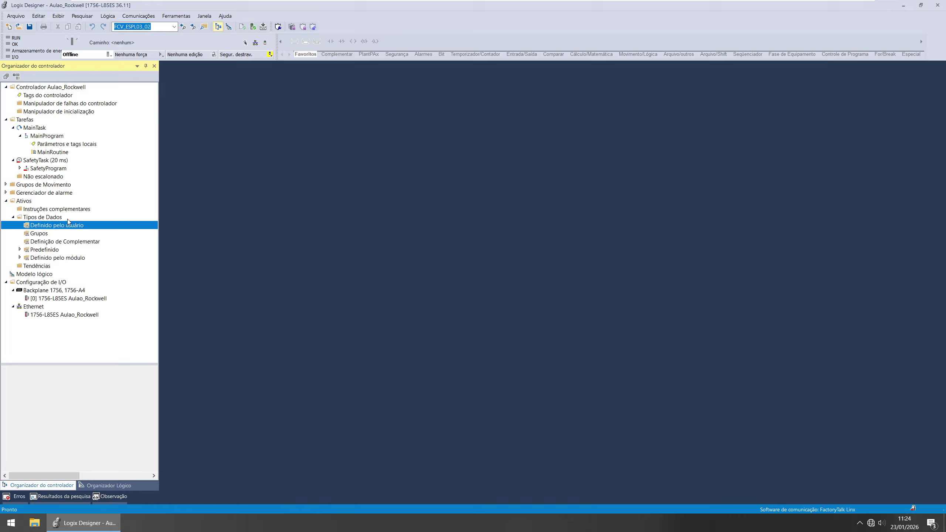
pyautogui.click(42, 234)
pyautogui.click(49, 253)
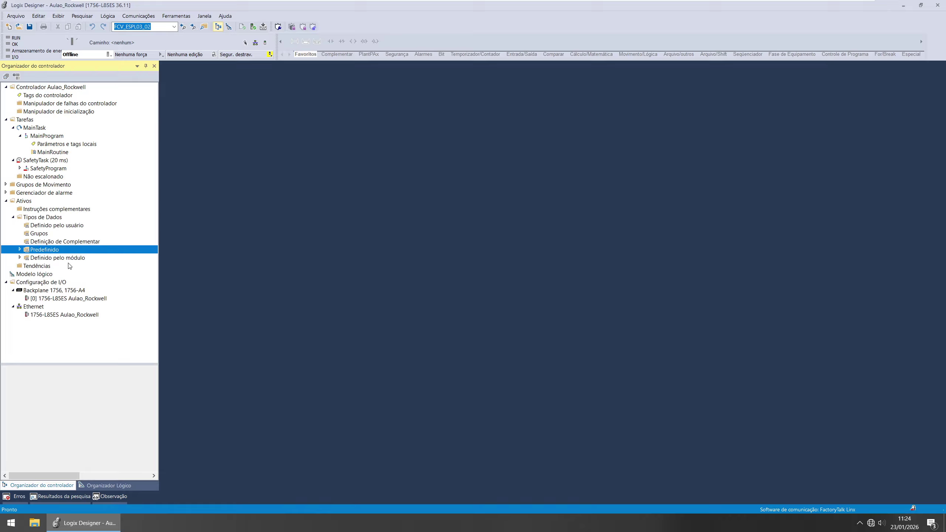
pyautogui.click(27, 267)
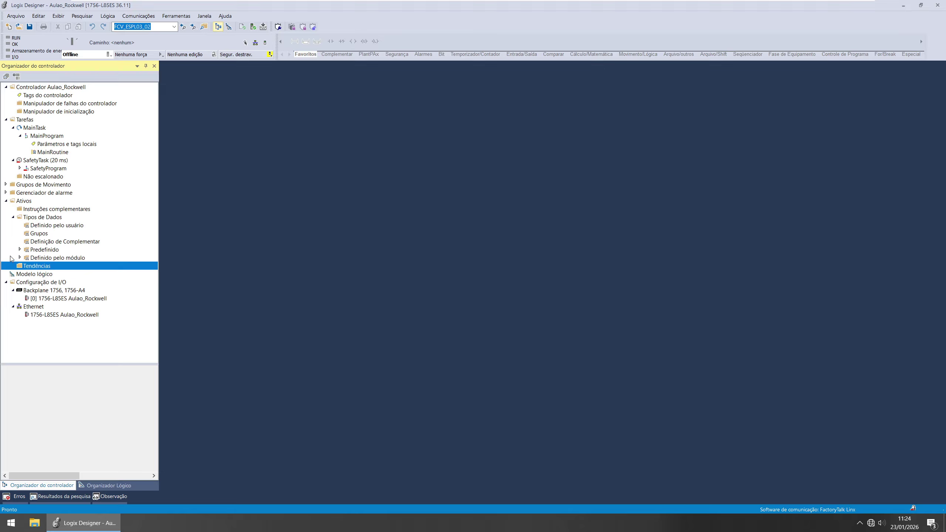
pyautogui.click(61, 260)
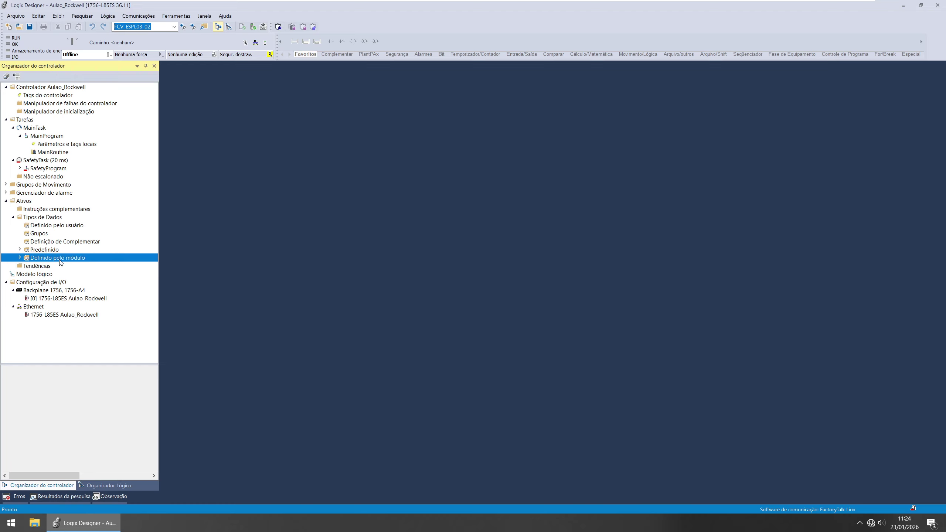
pyautogui.click(56, 266)
pyautogui.click(55, 260)
pyautogui.click(40, 266)
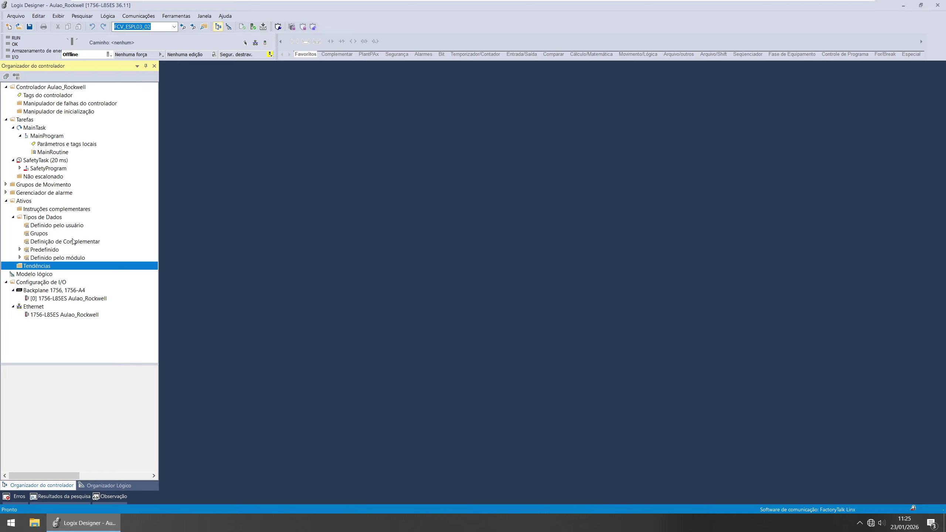
# Go through Modelo lógico and Configuração de I/O, examining the 1756-A4 backplane and the Ethernet network entries.
pyautogui.click(45, 274)
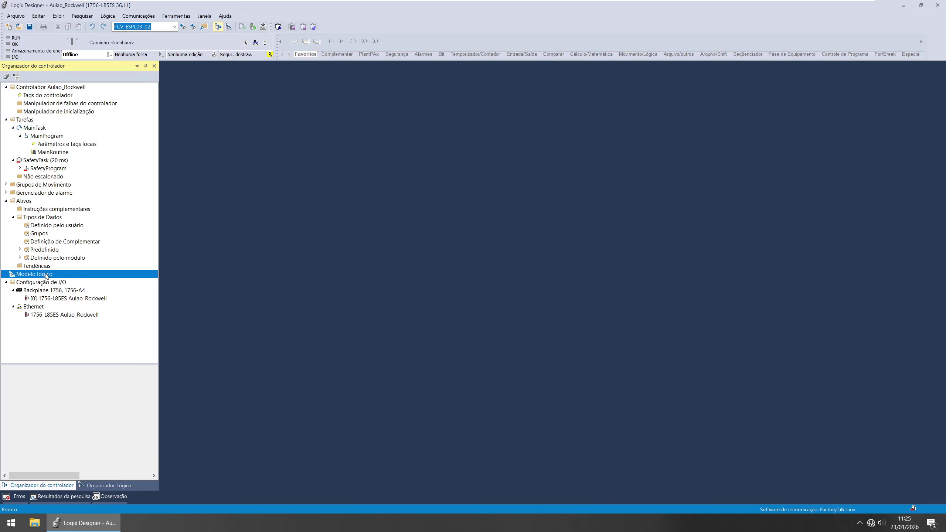
pyautogui.click(48, 283)
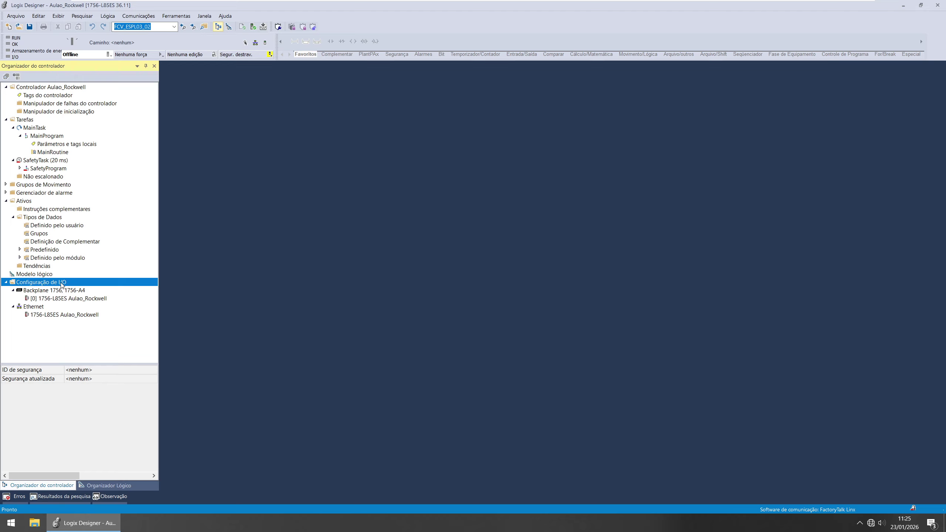
pyautogui.click(45, 291)
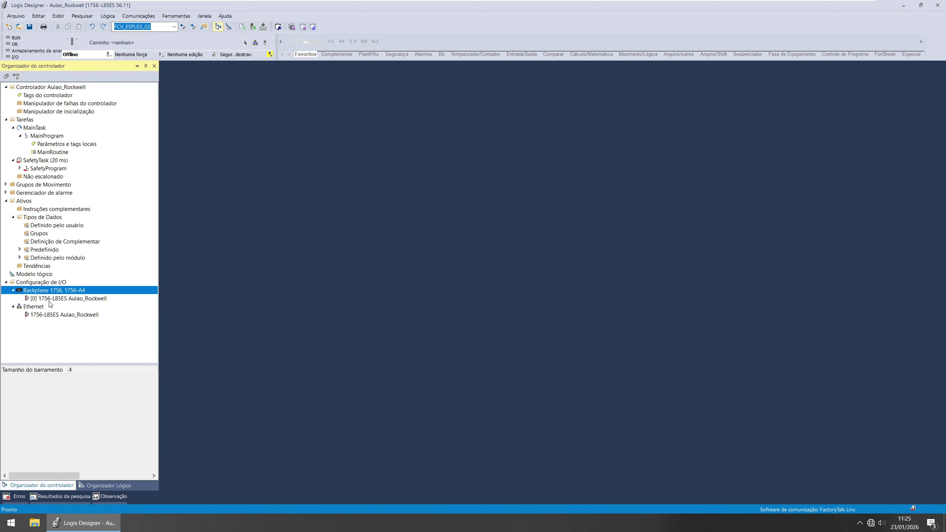
pyautogui.click(39, 308)
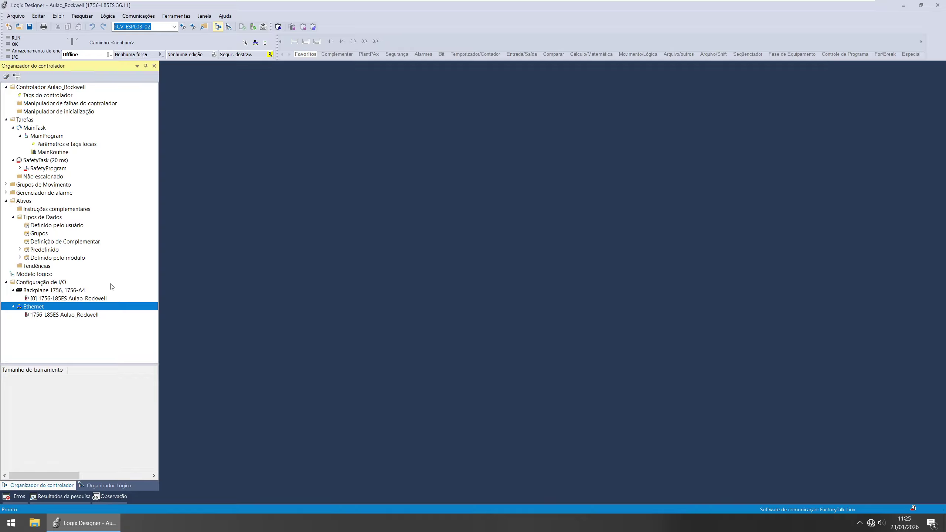
pyautogui.click(53, 292)
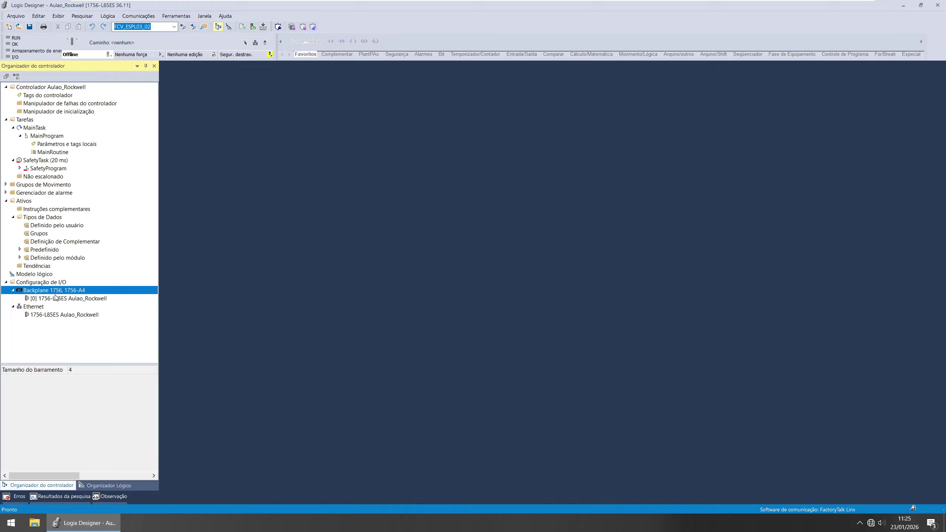
pyautogui.click(55, 301)
pyautogui.rightClick(50, 293)
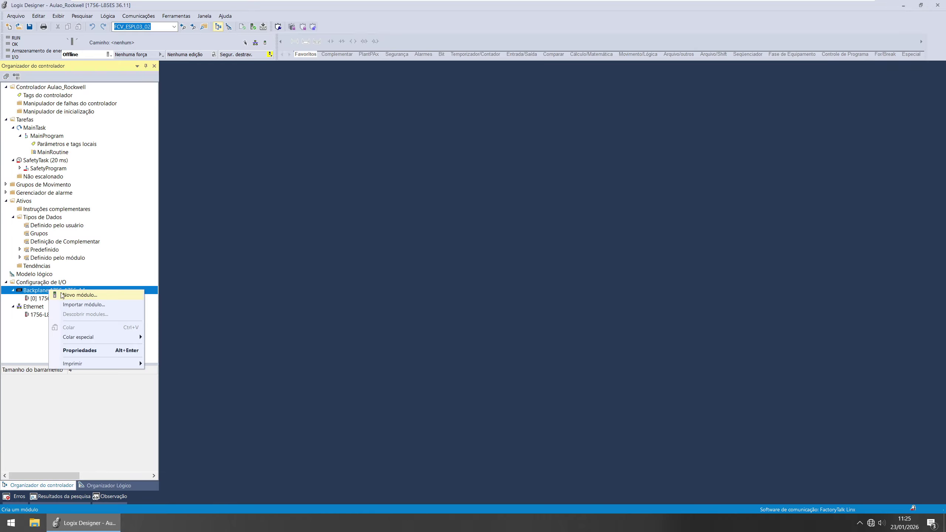
pyautogui.click(71, 296)
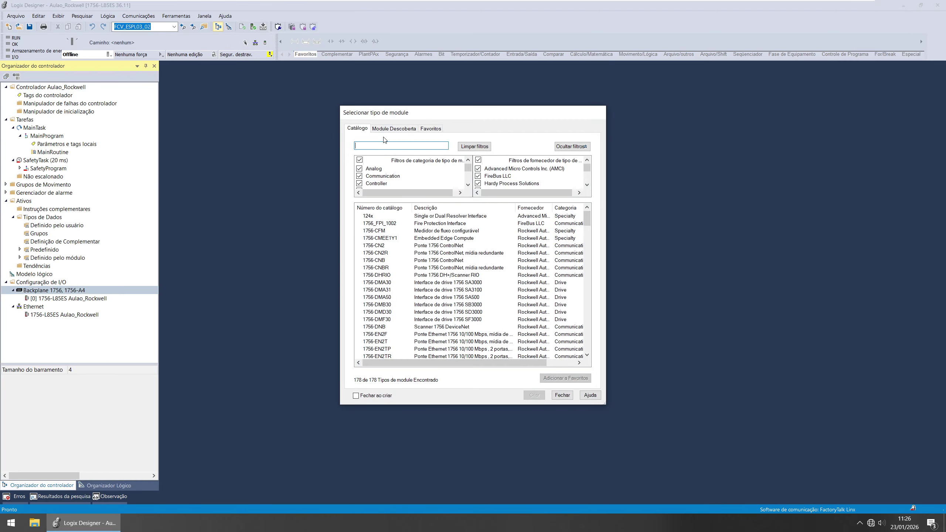
pyautogui.click(562, 396)
# Start a new module on the 1756-A4 backplane and filter the catalog to show only the Digital category.
pyautogui.rightClick(95, 290)
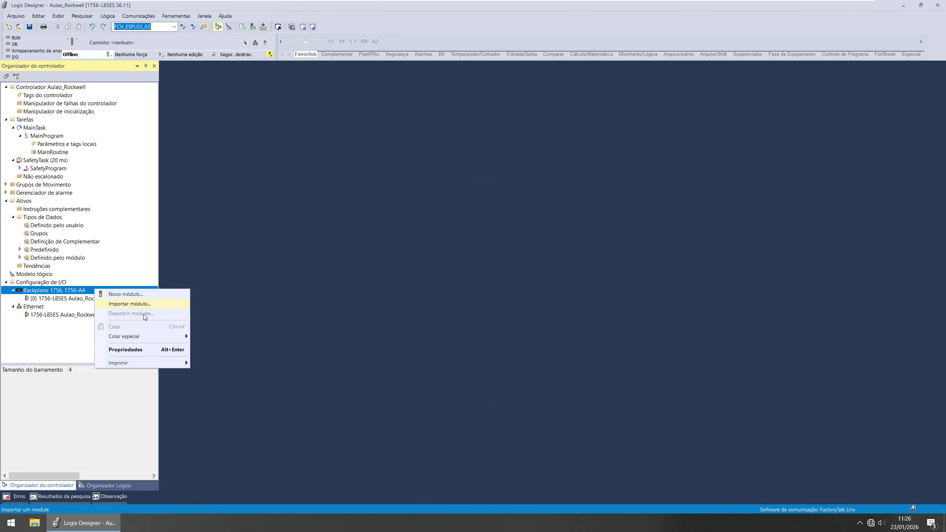
pyautogui.click(138, 294)
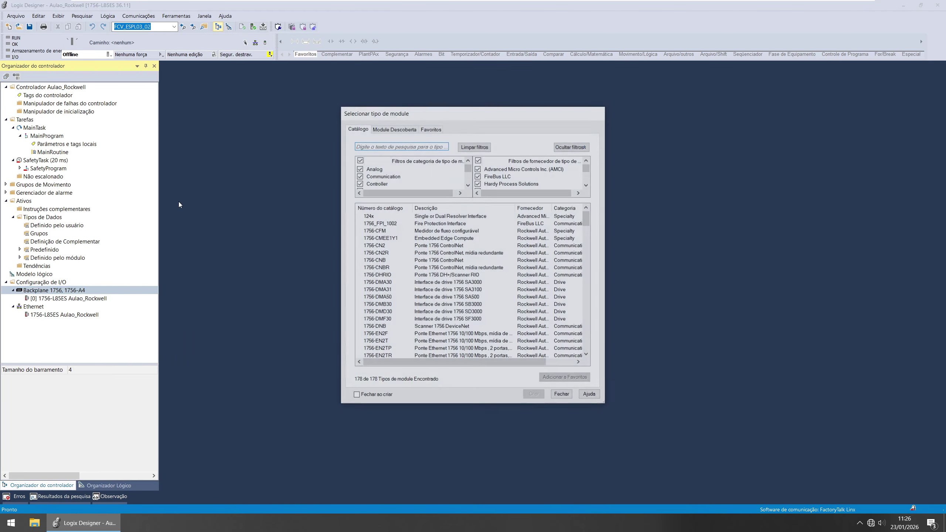
pyautogui.click(398, 145)
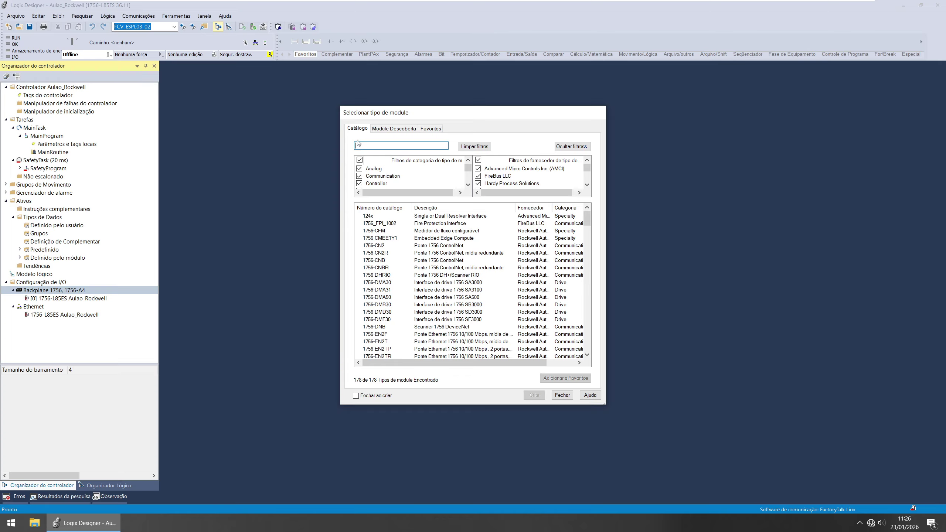
pyautogui.click(360, 160)
pyautogui.scroll(-1, 360, 175)
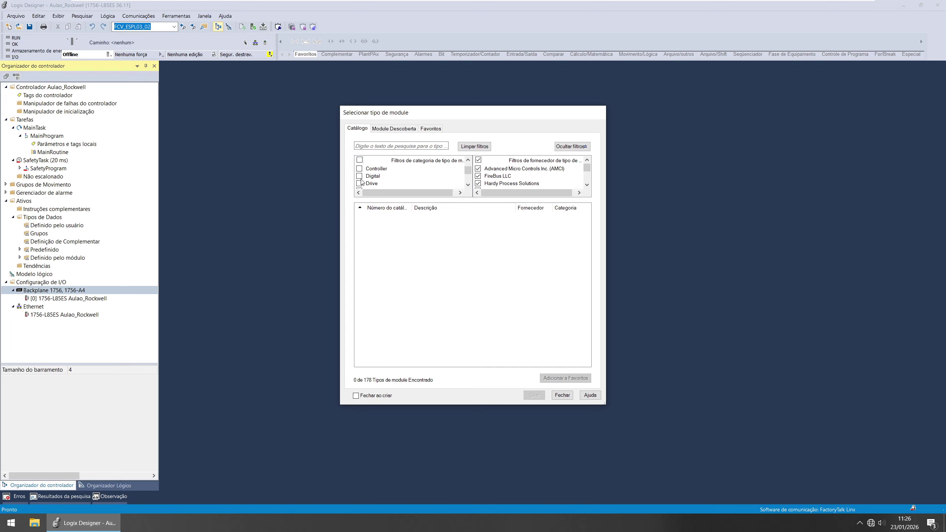
pyautogui.click(360, 178)
# Try searching the digital module catalog for 32di, and clear the search text.
pyautogui.click(385, 145)
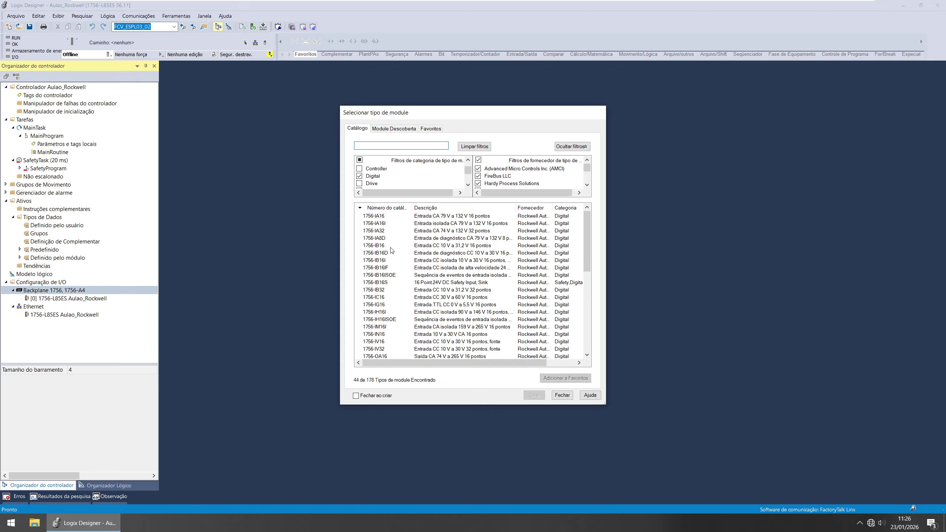
pyautogui.write('32d')
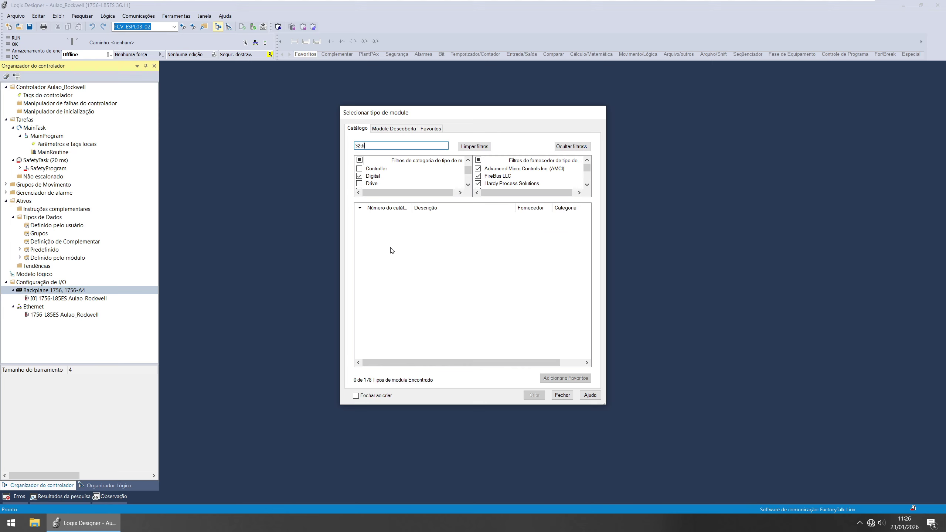
pyautogui.write('i')
pyautogui.press('BackSpace')
pyautogui.press('BackSpace')
pyautogui.press('BackSpace')
pyautogui.press('BackSpace')
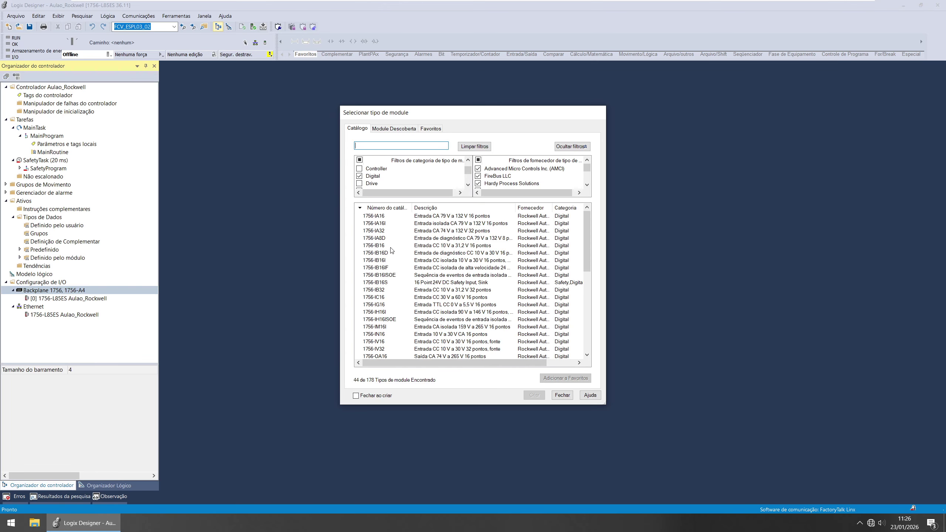
# Search the digital module catalog for ib32 and start creating the 1756-IB32 input module.
pyautogui.scroll(-2, 392, 253)
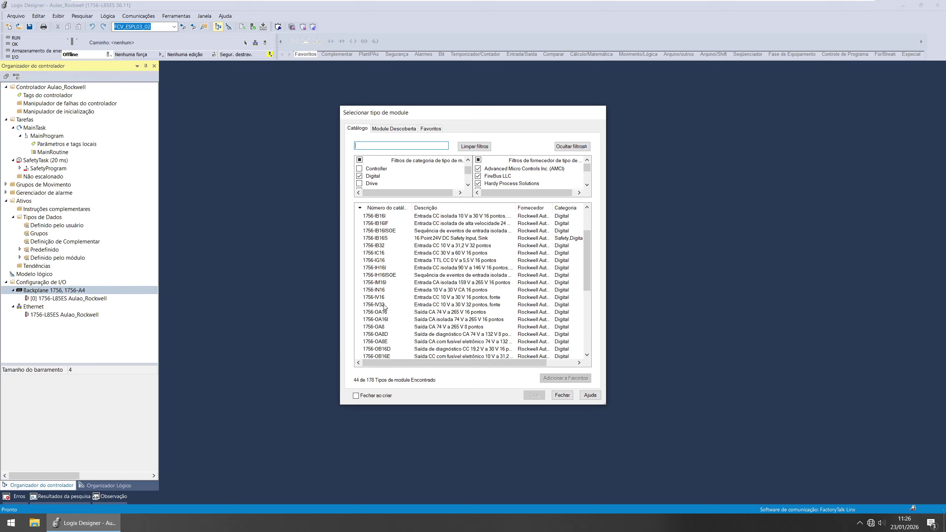
pyautogui.write('ib')
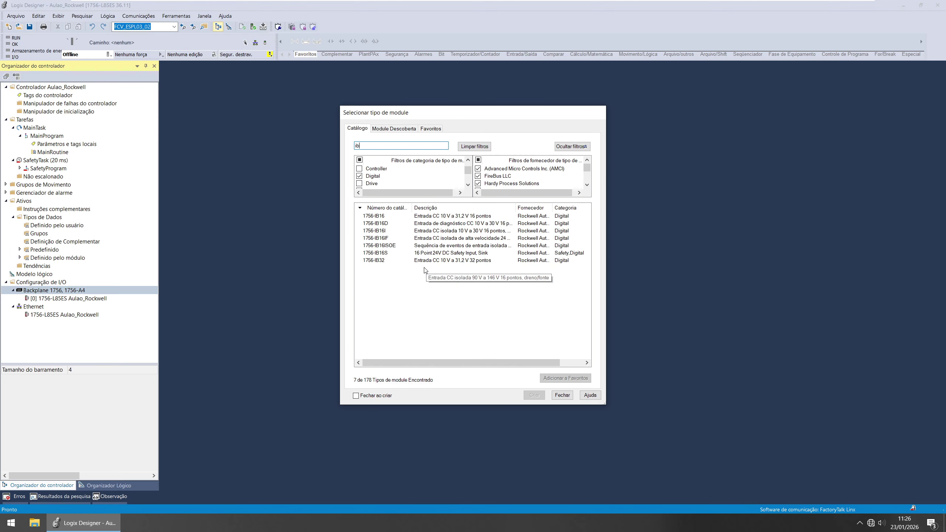
pyautogui.write('32')
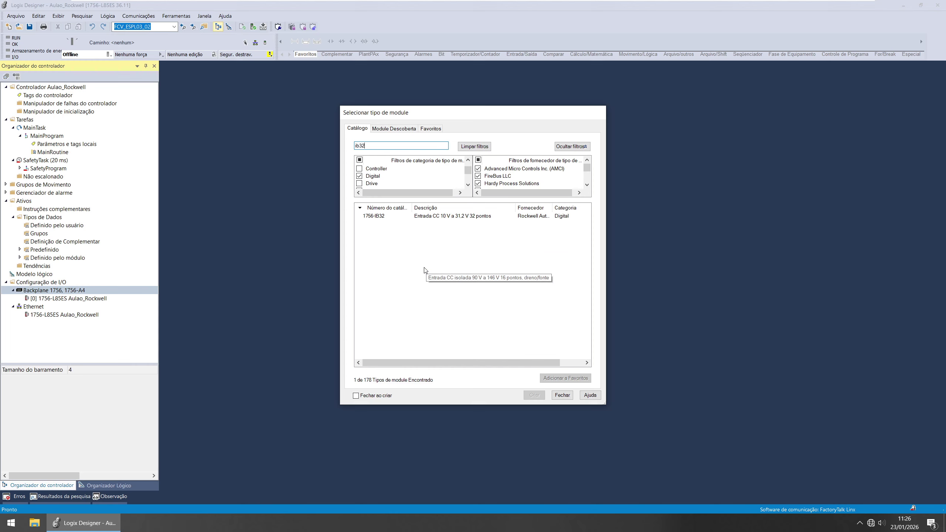
pyautogui.click(459, 217)
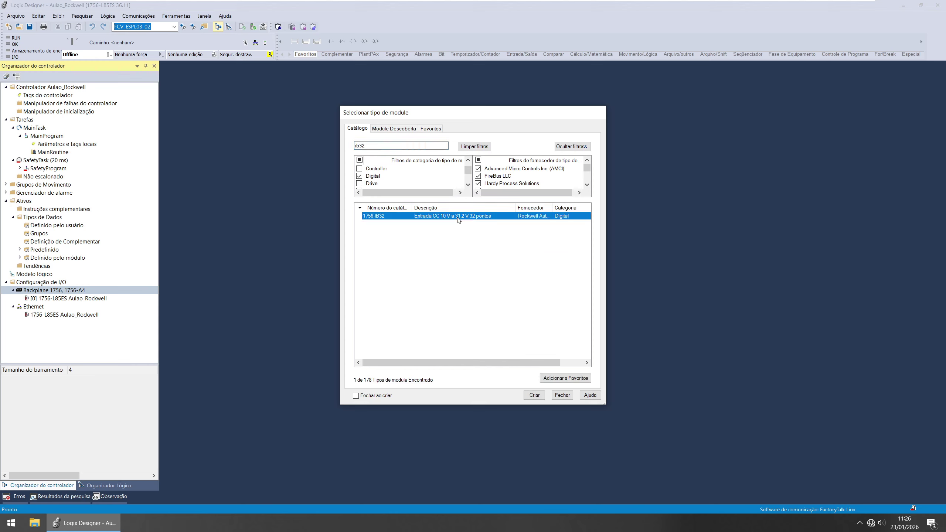
pyautogui.doubleClick(382, 217)
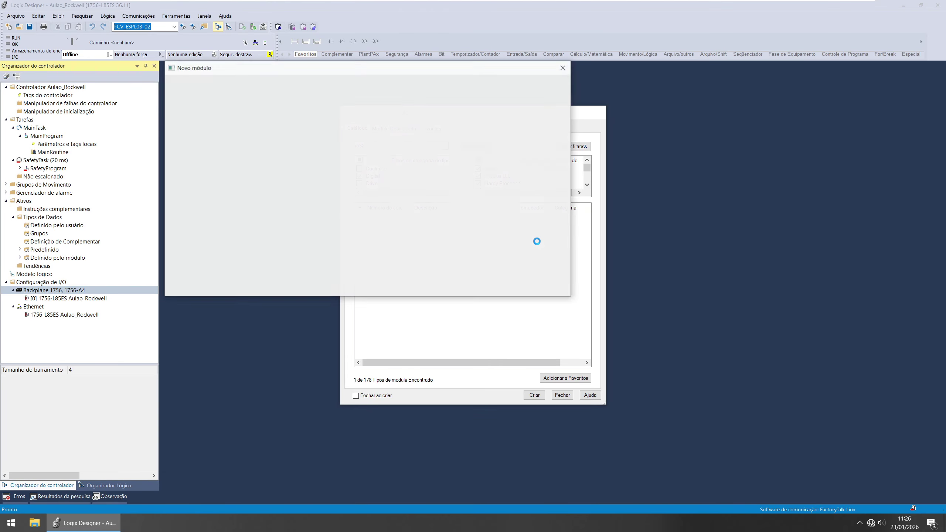
# Name the 1756-IB32 module DI1, review its major revision choices, and create it in slot 1.
pyautogui.press('Num_Lock')
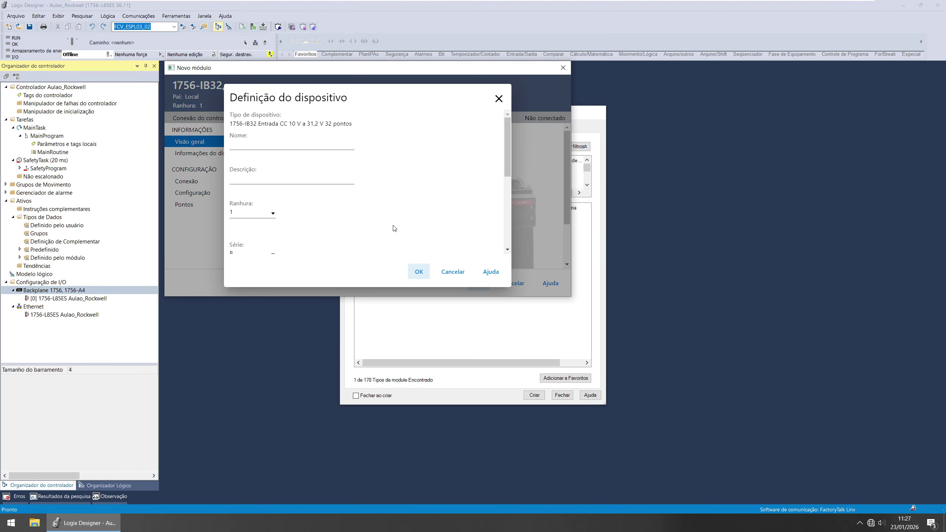
pyautogui.click(255, 145)
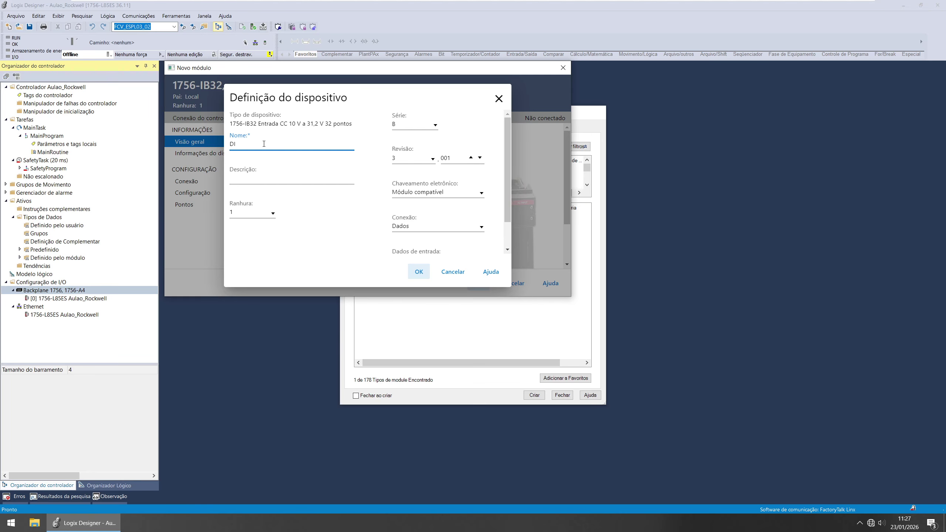
pyautogui.press('Num_Lock')
pyautogui.click(432, 159)
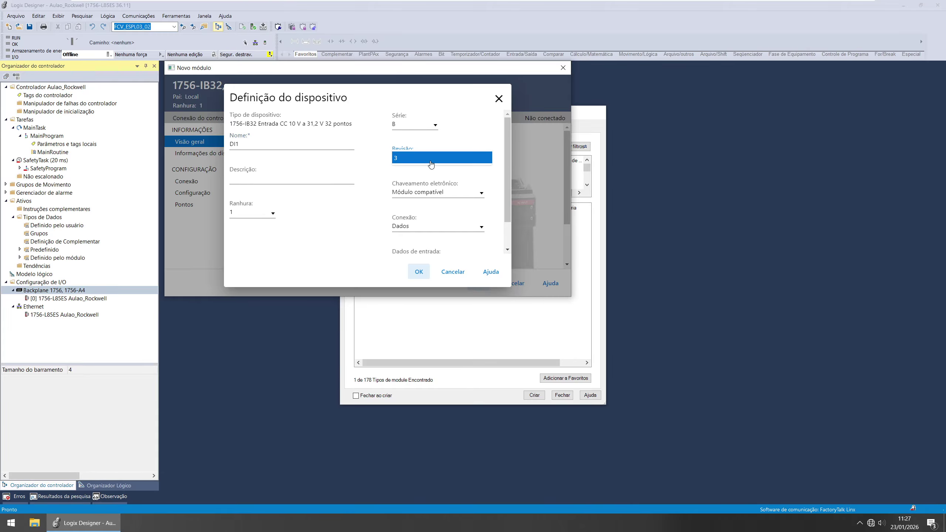
pyautogui.click(457, 151)
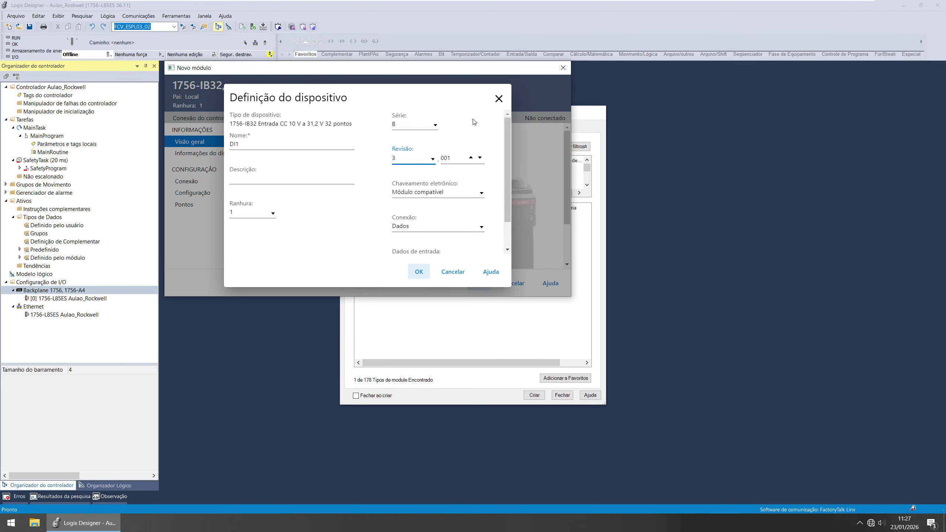
pyautogui.click(418, 272)
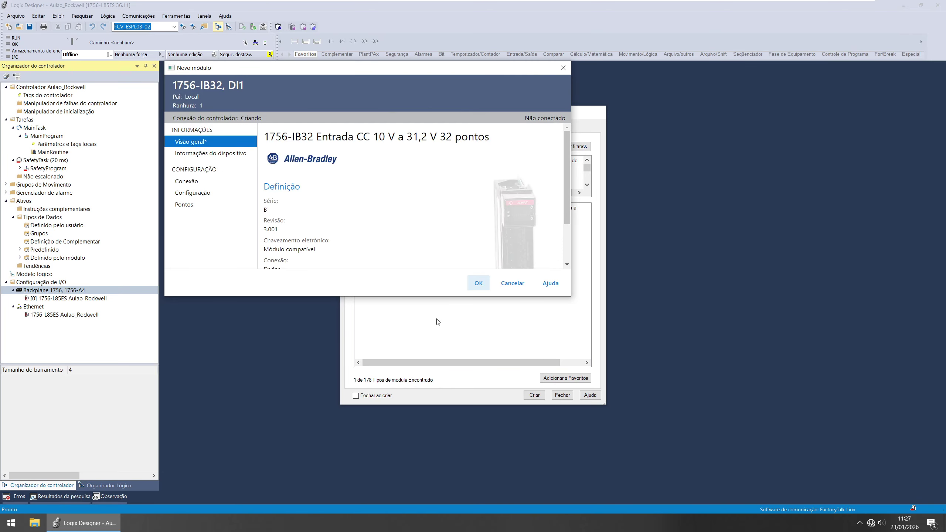
pyautogui.click(480, 283)
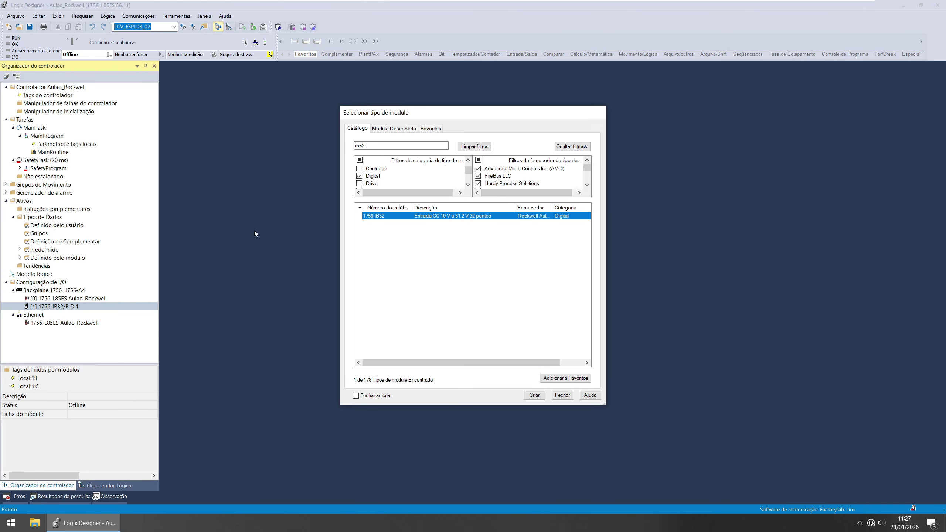
# Change the module catalog search from the input module to ob32.
pyautogui.click(369, 147)
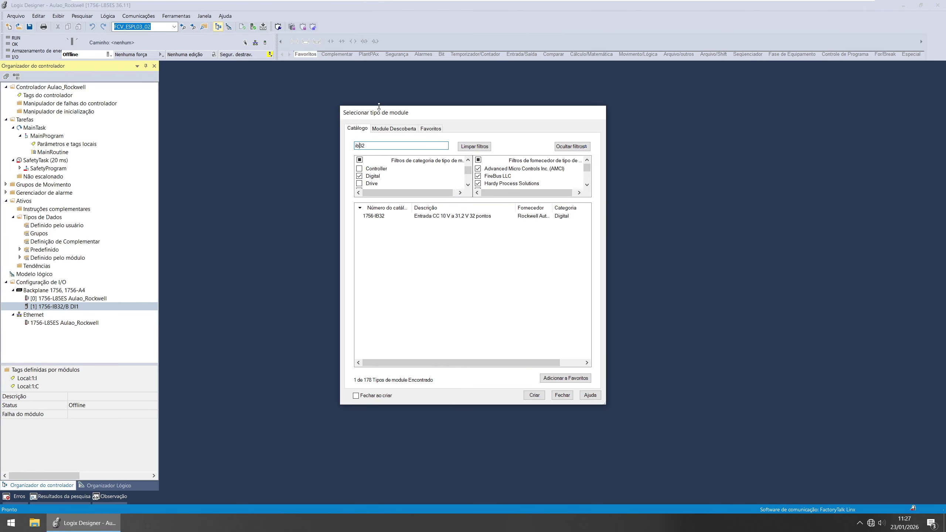
pyautogui.press('Left')
pyautogui.press('Left')
pyautogui.press('BackSpace')
pyautogui.press('BackSpace')
pyautogui.write('ob')
# Try to create the 1756-OB32 output module in slot 2 with the name DO.
pyautogui.click(406, 217)
pyautogui.doubleClick(405, 216)
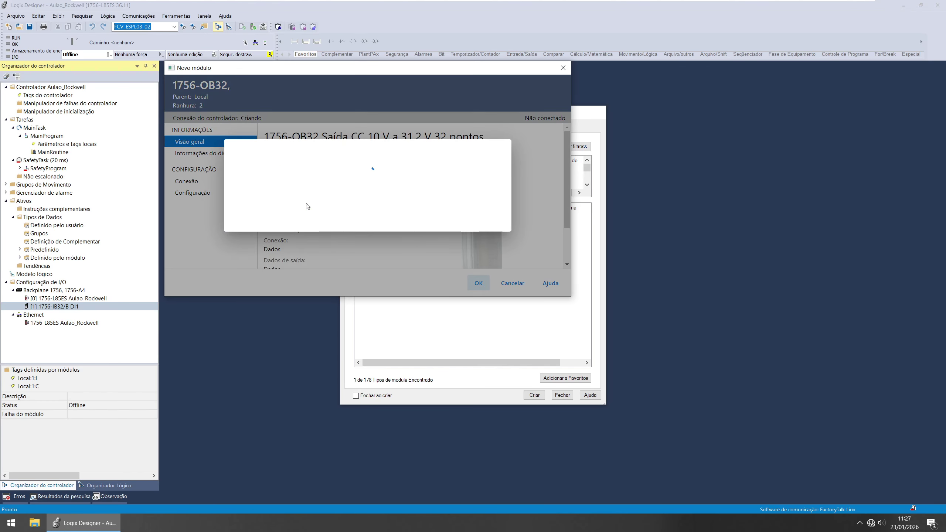
pyautogui.click(262, 142)
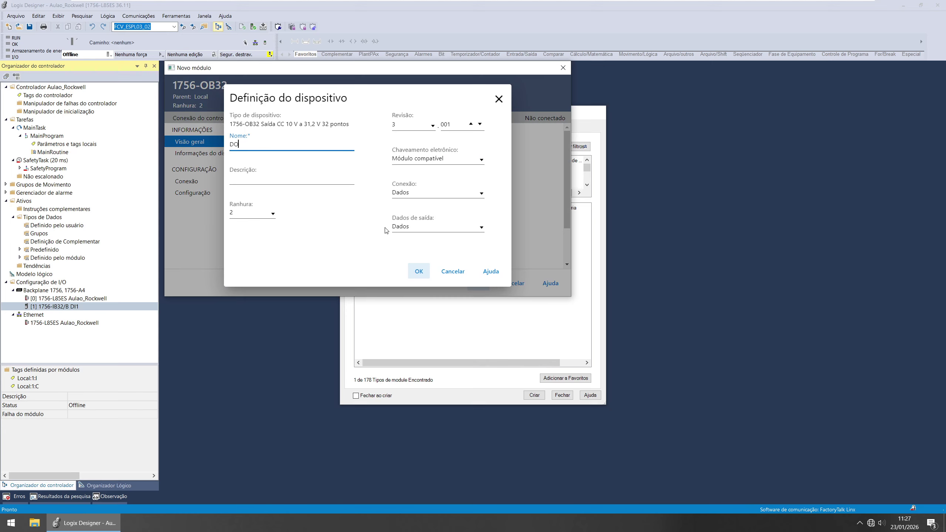
pyautogui.click(410, 275)
pyautogui.click(478, 283)
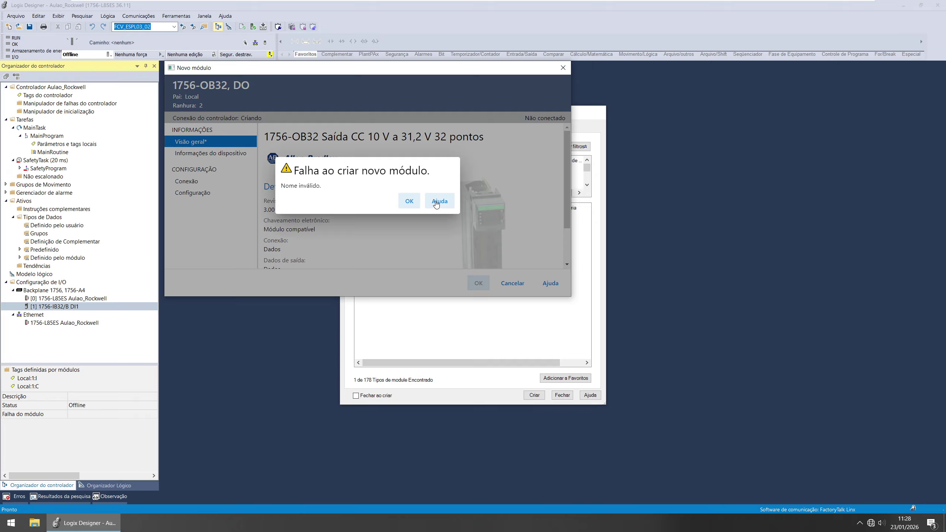
pyautogui.click(410, 201)
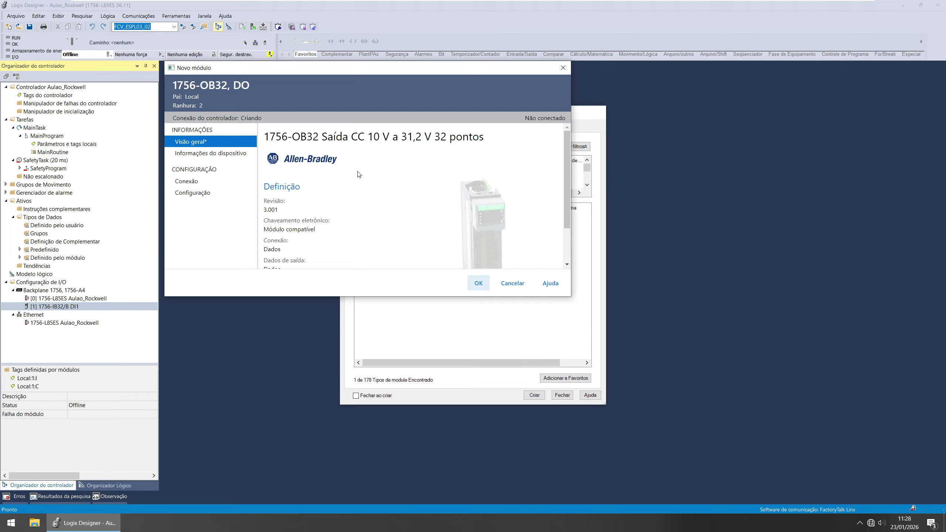
pyautogui.click(474, 284)
pyautogui.click(408, 202)
# Examine the 1756-OB32 module's device information, connection and configuration pages, and cancel its creation.
pyautogui.click(222, 154)
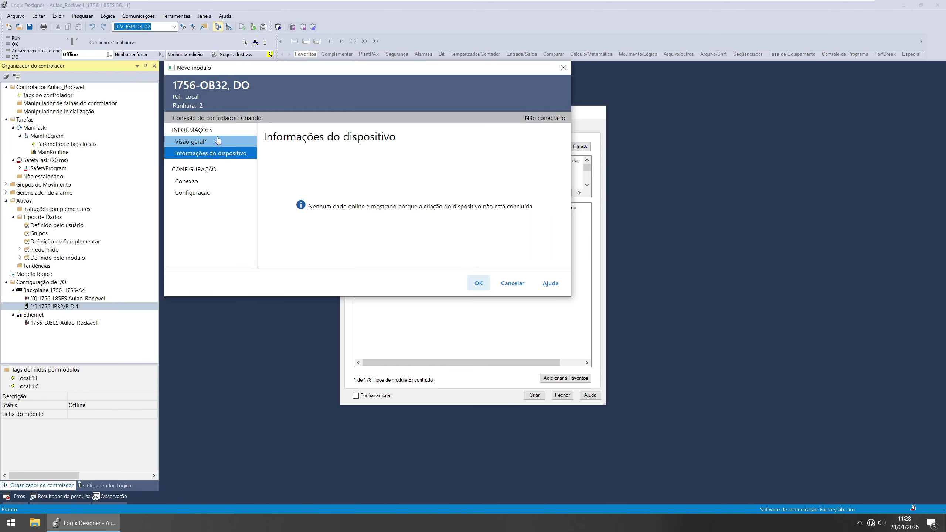
pyautogui.click(188, 181)
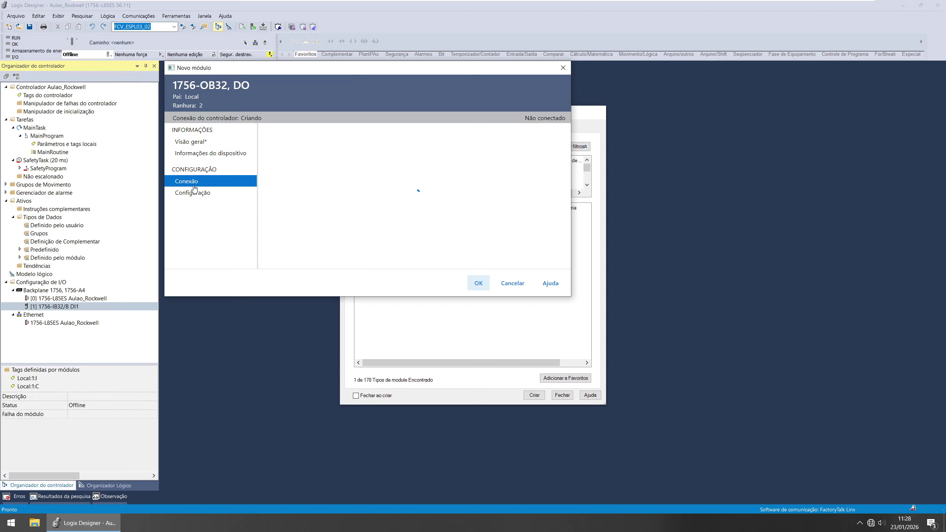
pyautogui.click(193, 193)
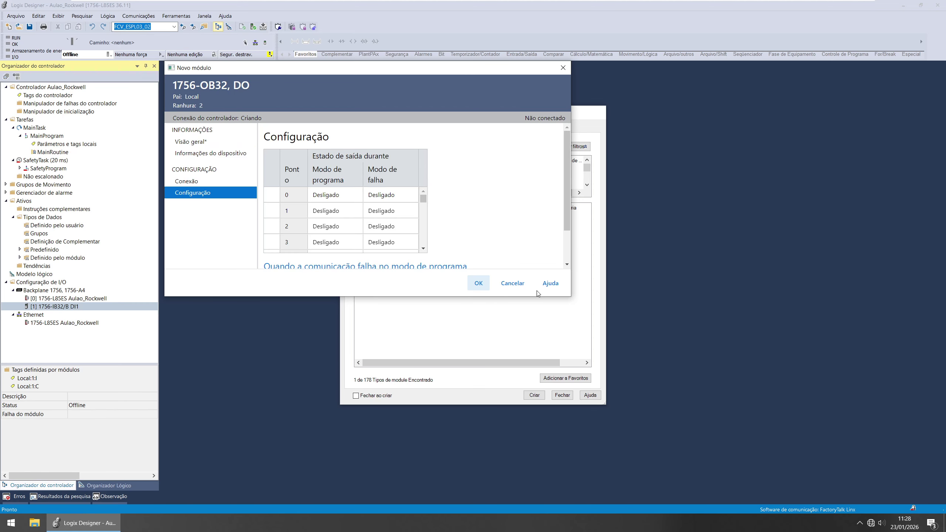
pyautogui.click(513, 283)
# Create the 1756-OB32 output module in slot 2 with the name DO1, and close the module catalog.
pyautogui.doubleClick(380, 217)
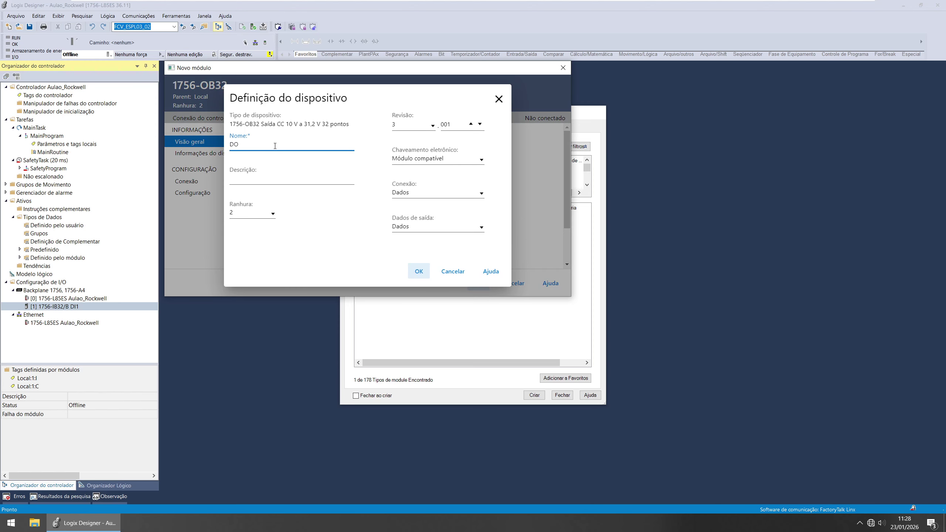
pyautogui.click(421, 272)
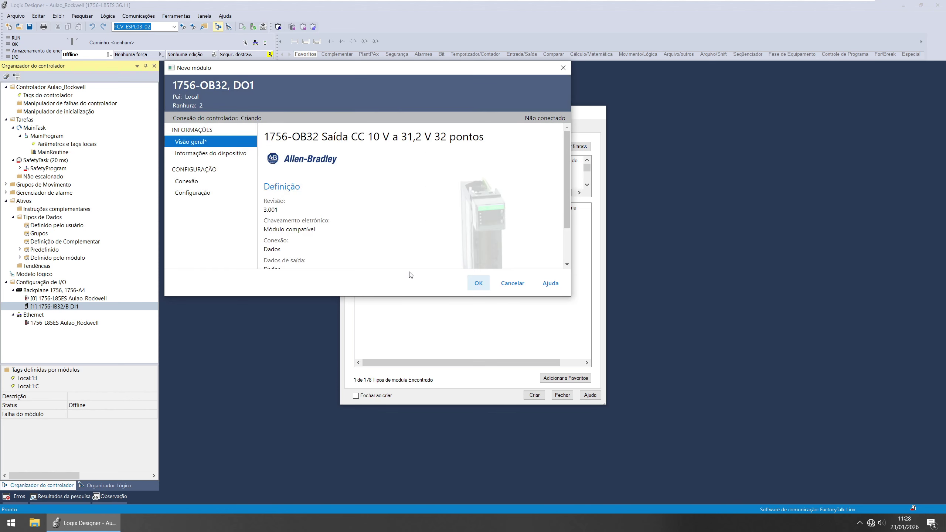
pyautogui.click(478, 283)
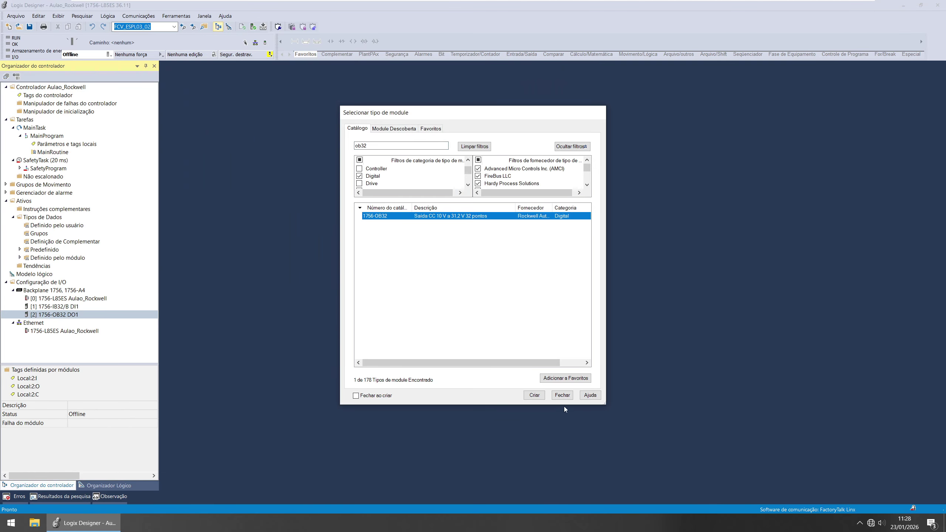
pyautogui.click(573, 399)
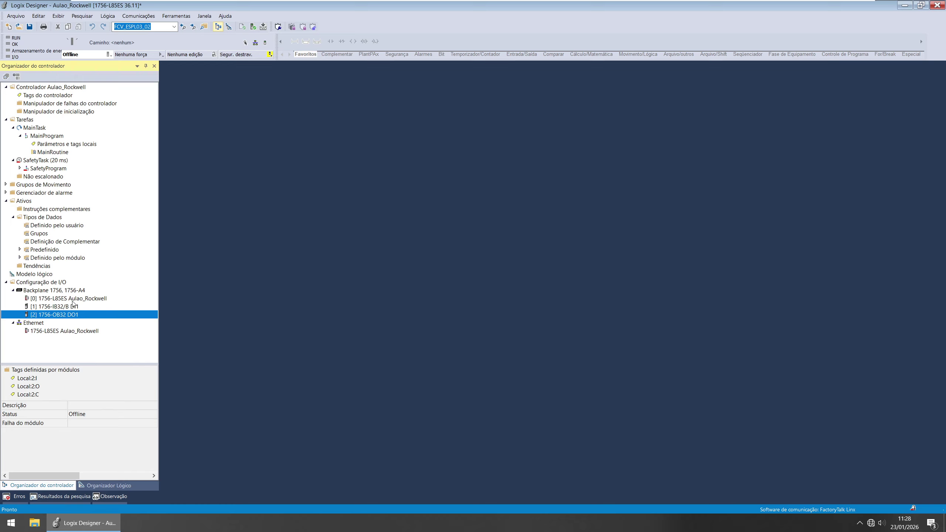
# Open the controller tags and examine the Local:1:C and Local:1:I tags belonging to input module DI1.
pyautogui.press('Up')
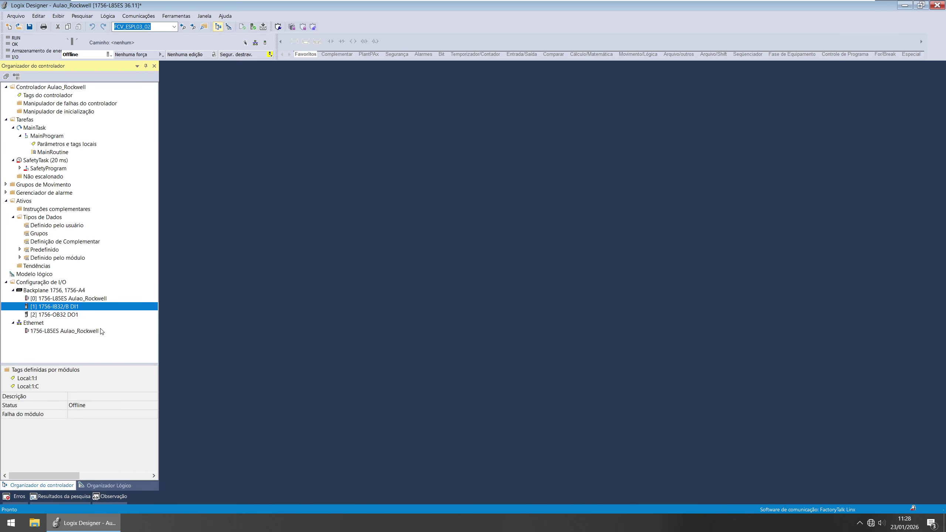
pyautogui.click(62, 102)
pyautogui.doubleClick(61, 96)
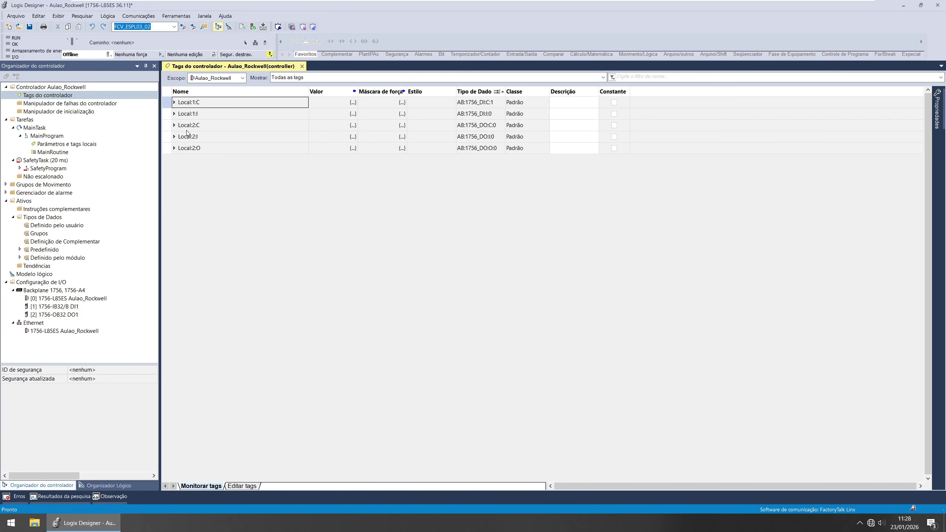
pyautogui.click(61, 308)
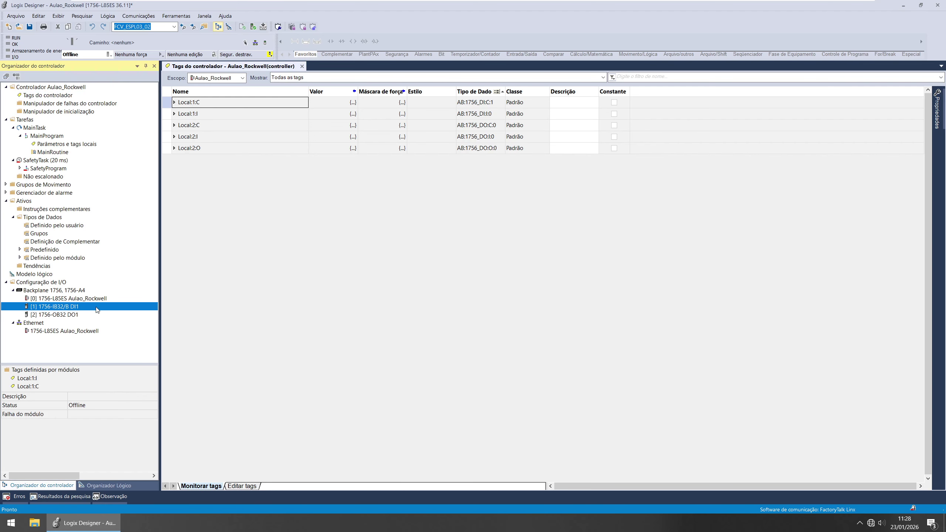
pyautogui.click(168, 102)
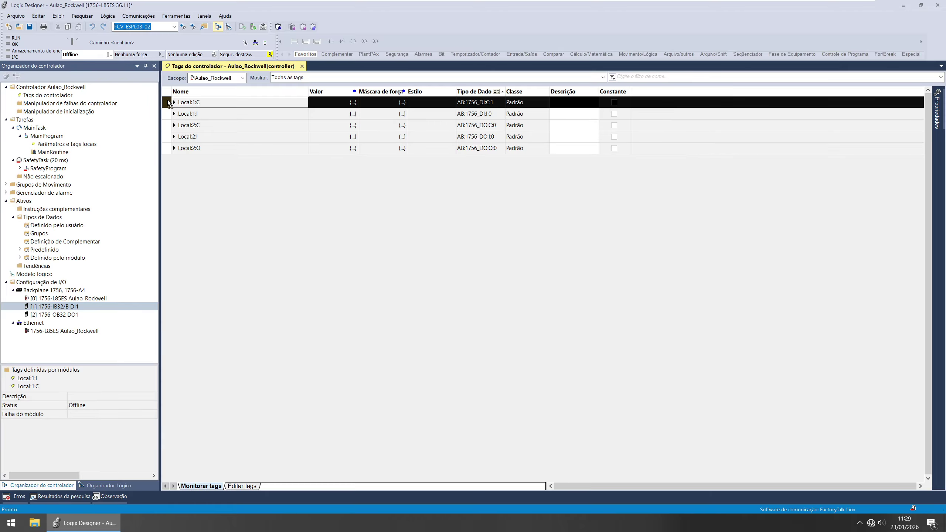
pyautogui.click(171, 115)
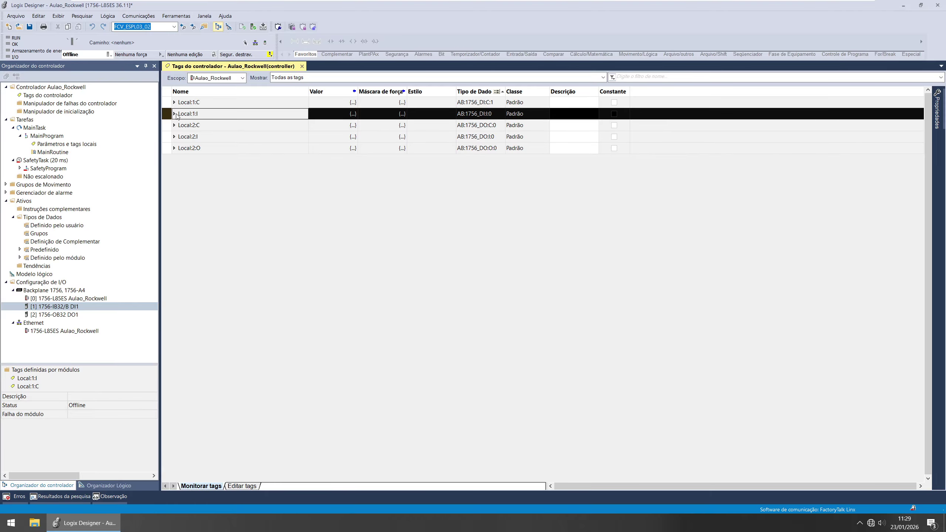
pyautogui.click(62, 307)
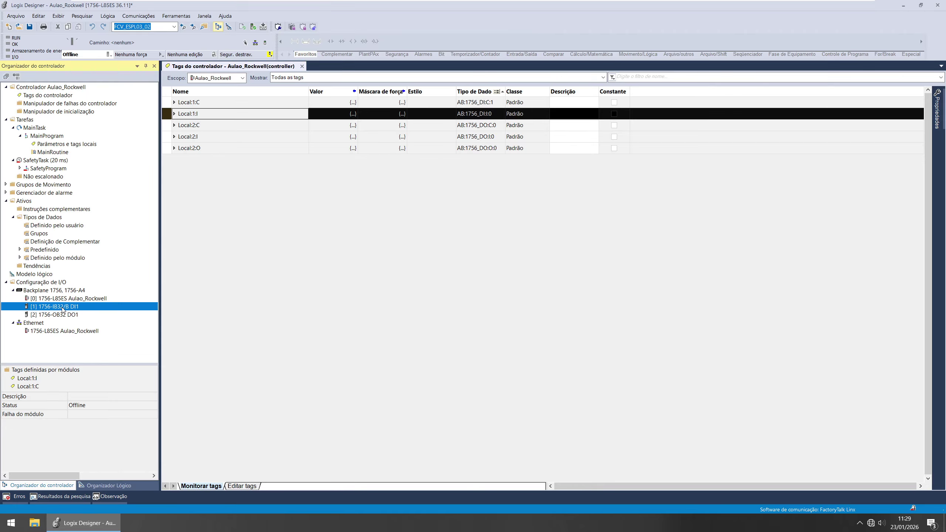
# Examine the Fault and Data members of Local:1:I, including input bits Data.0 to Data.31, and collapse the tag.
pyautogui.click(175, 114)
pyautogui.click(184, 129)
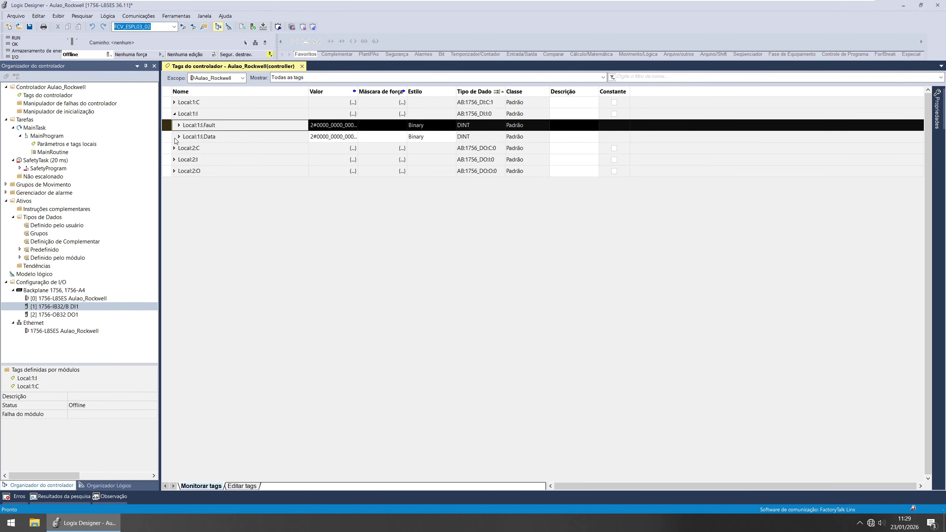
pyautogui.click(185, 137)
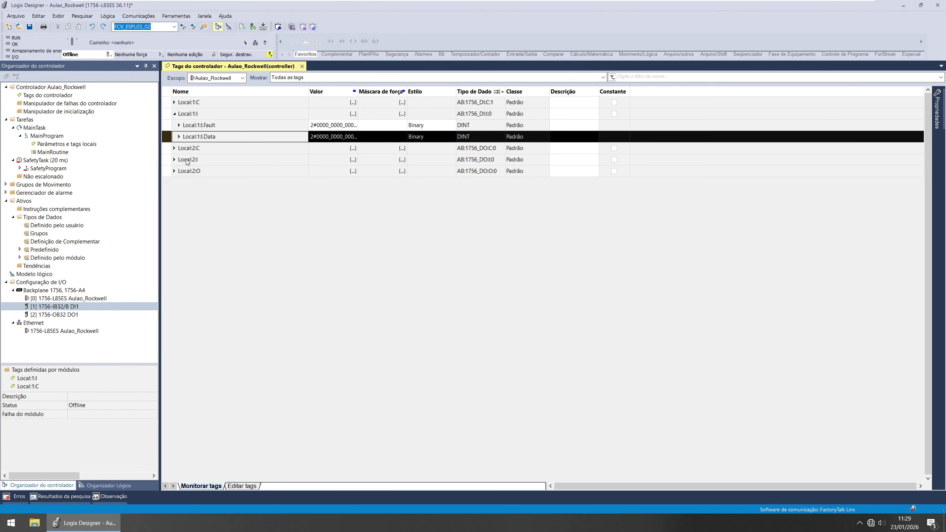
pyautogui.click(179, 137)
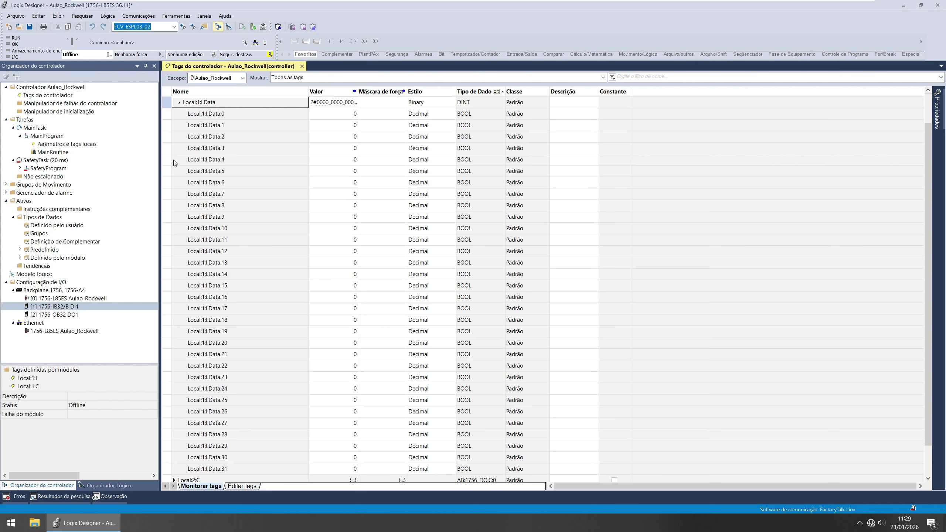
pyautogui.click(170, 114)
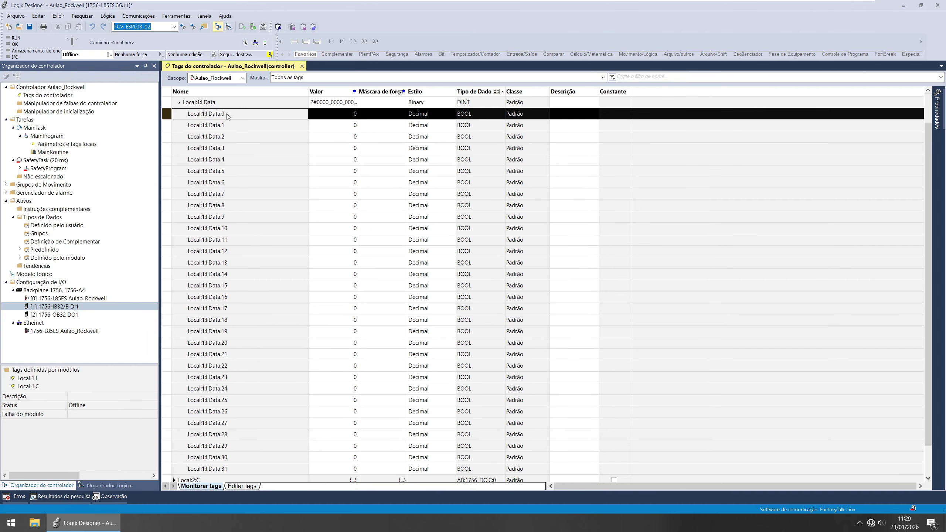
pyautogui.scroll(-1, 200, 343)
pyautogui.click(172, 435)
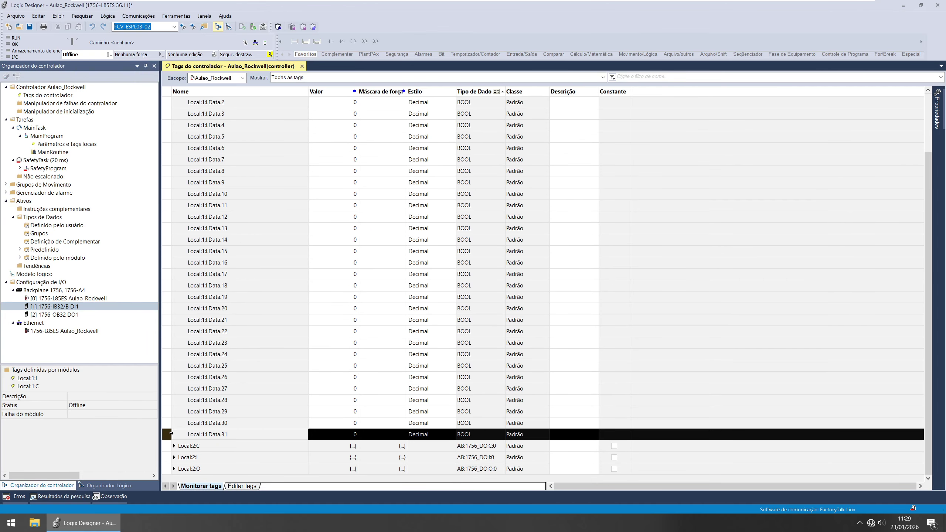
pyautogui.scroll(2, 175, 414)
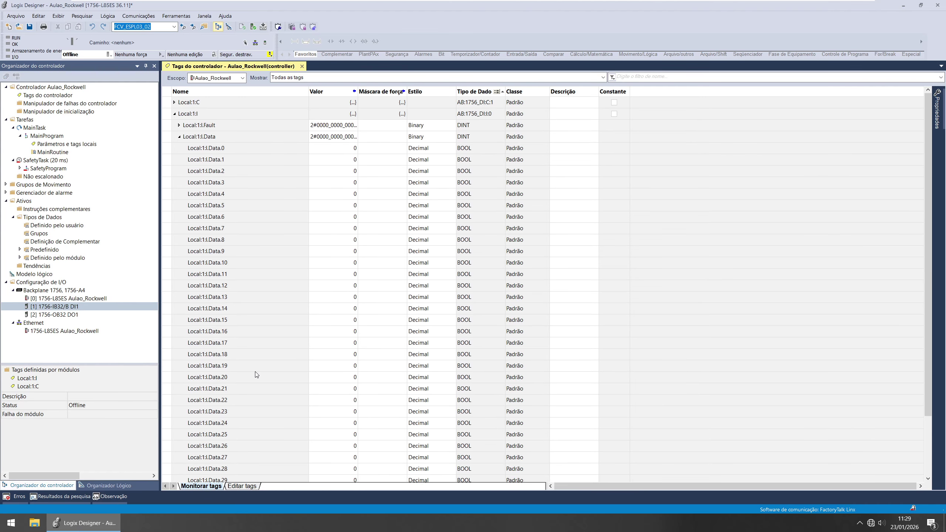
pyautogui.click(185, 138)
pyautogui.click(179, 136)
pyautogui.click(175, 113)
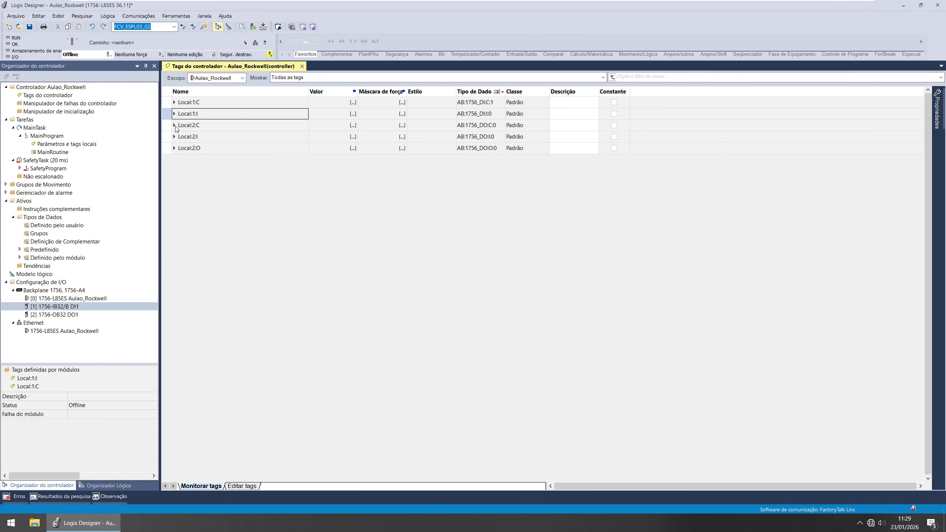
# Examine the Fault and Data members of output module DO1's Local:2:I tag, and collapse it.
pyautogui.click(170, 136)
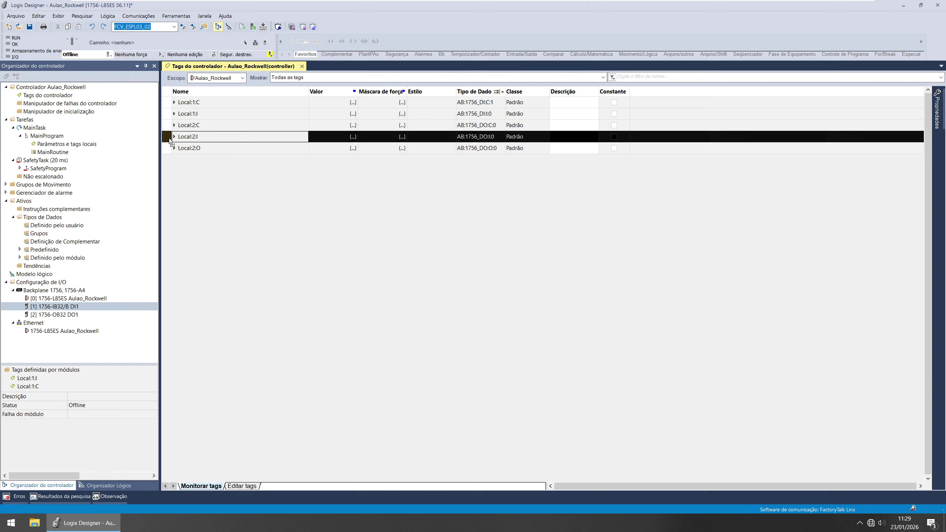
pyautogui.click(52, 318)
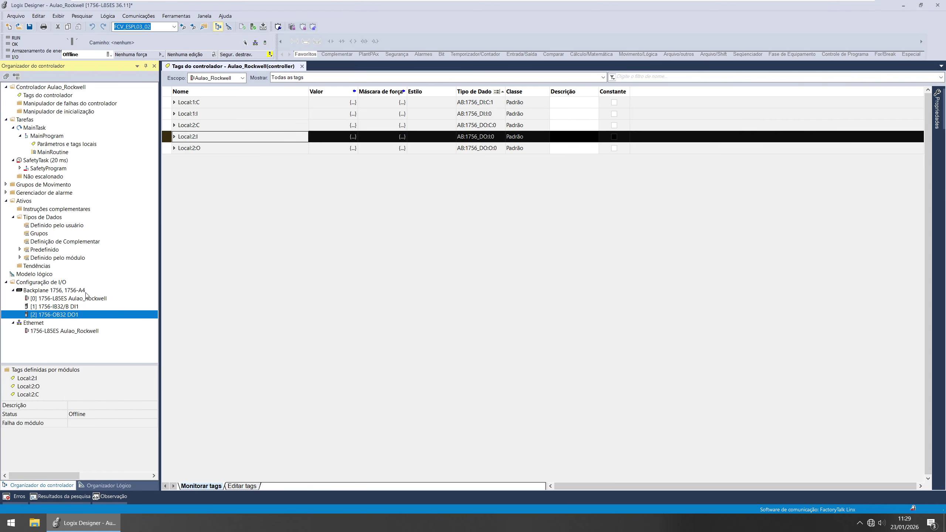
pyautogui.click(175, 136)
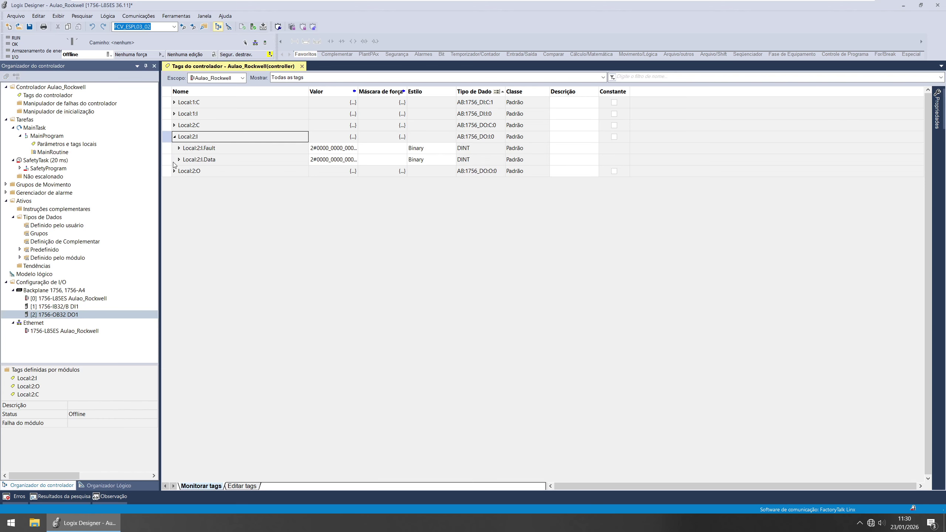
pyautogui.click(174, 137)
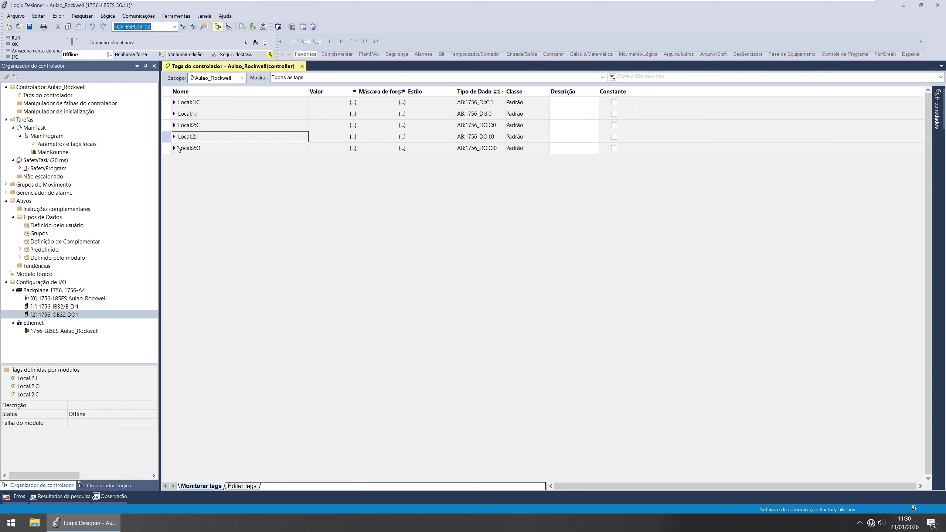
# Examine the output bits Data.0 to Data.31 of the Local:2:O tag for module DO1, and collapse it.
pyautogui.click(176, 150)
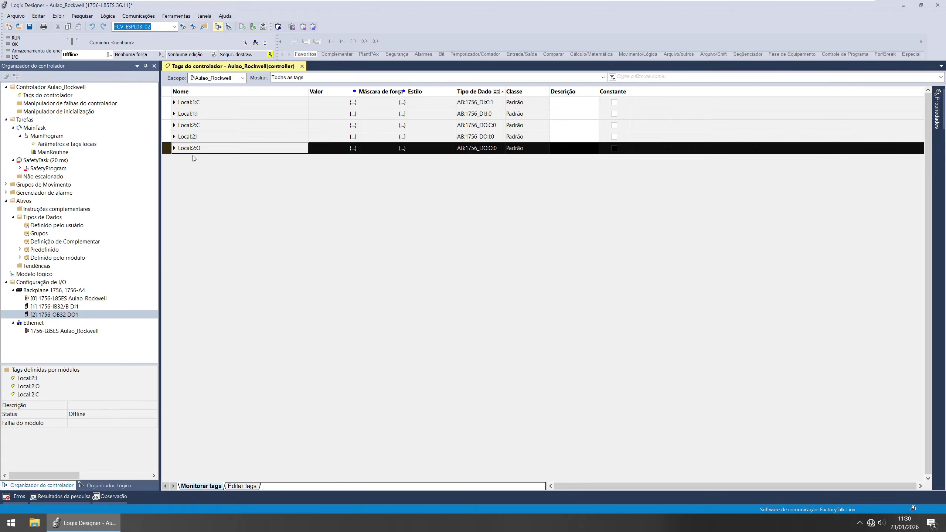
pyautogui.click(175, 148)
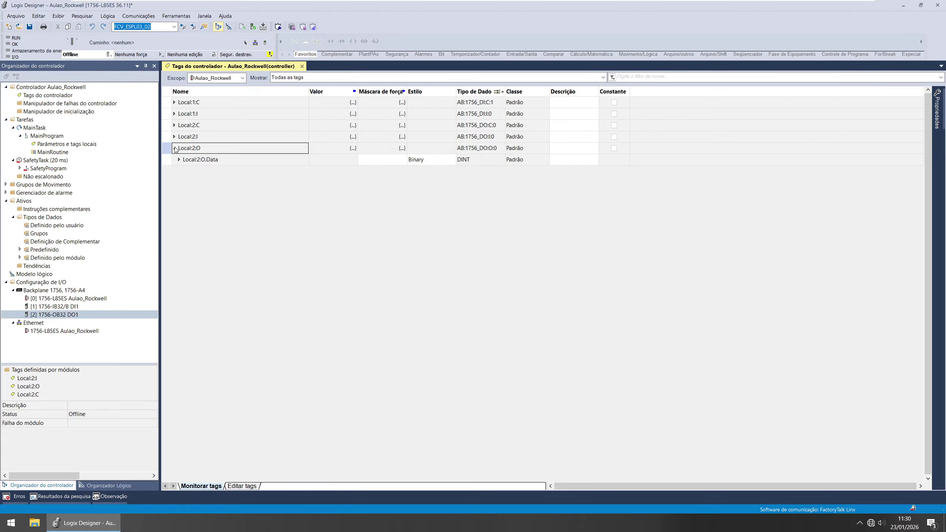
pyautogui.click(179, 159)
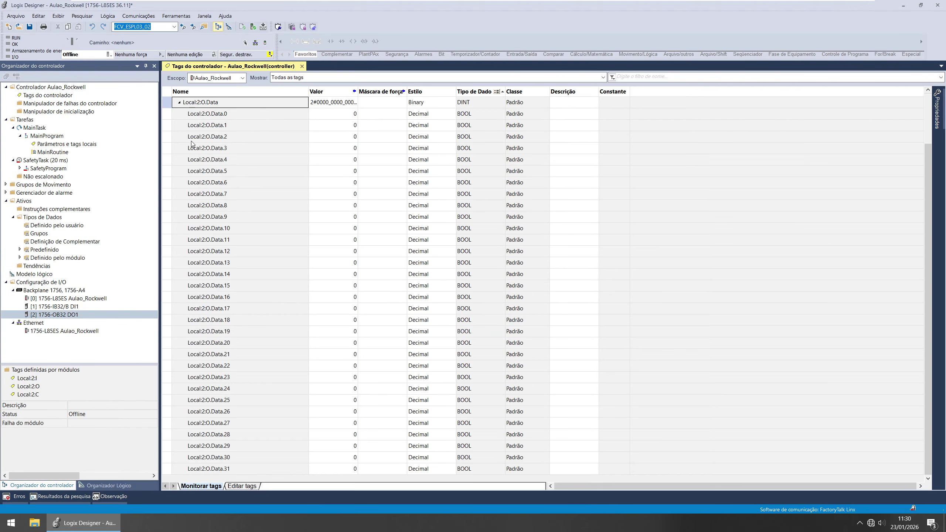
pyautogui.click(170, 113)
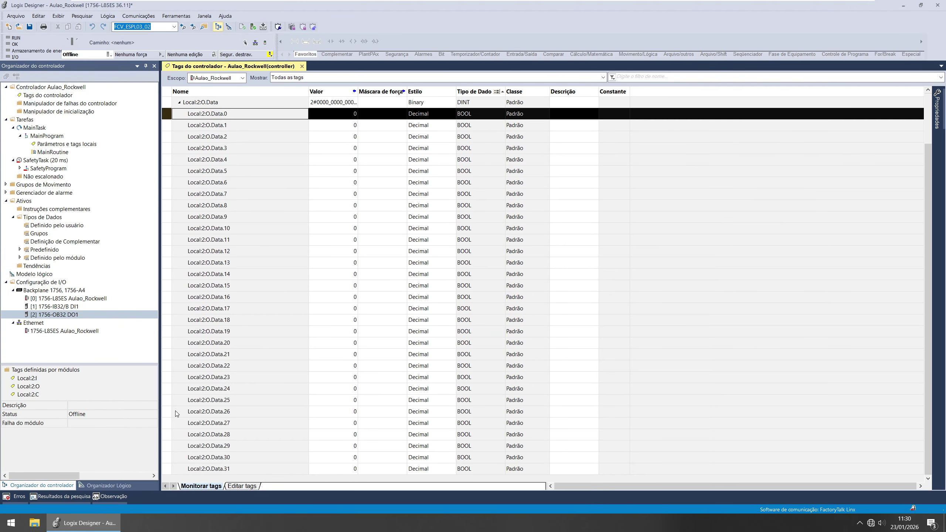
pyautogui.click(170, 469)
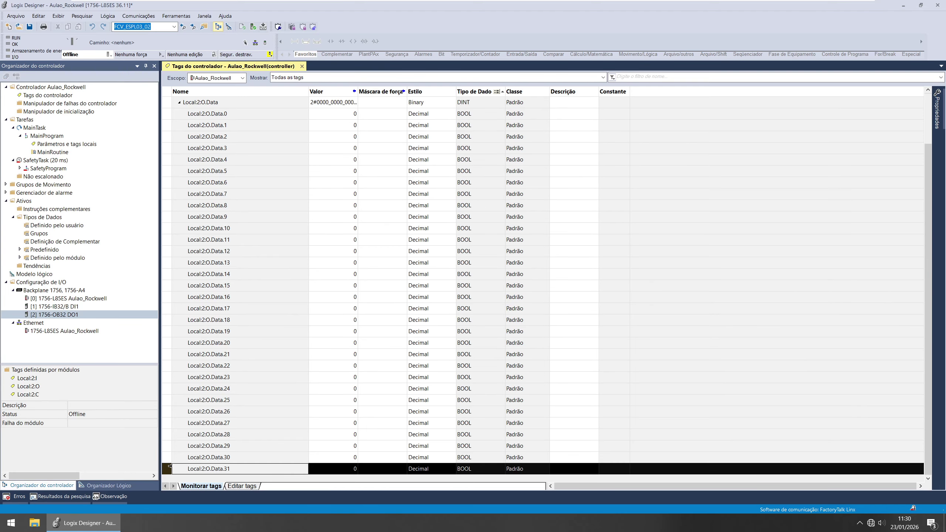
pyautogui.click(52, 316)
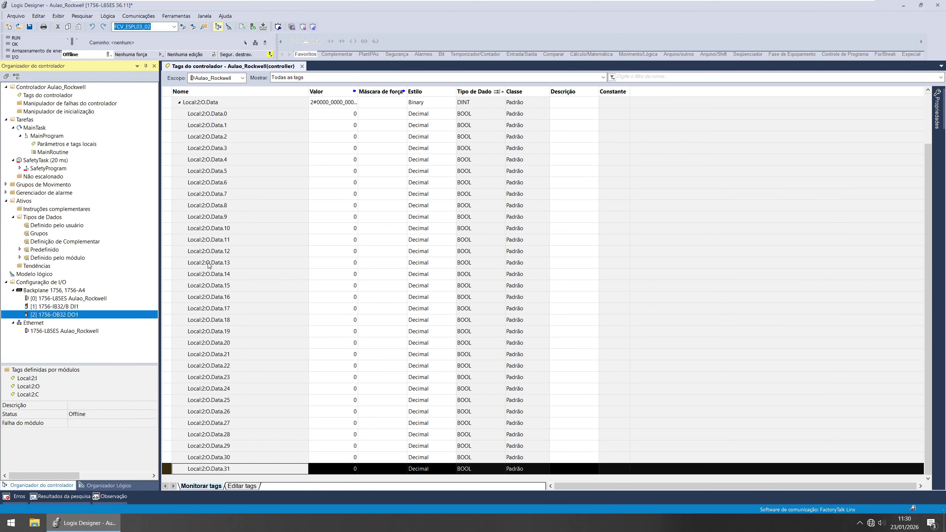
pyautogui.scroll(2, 216, 221)
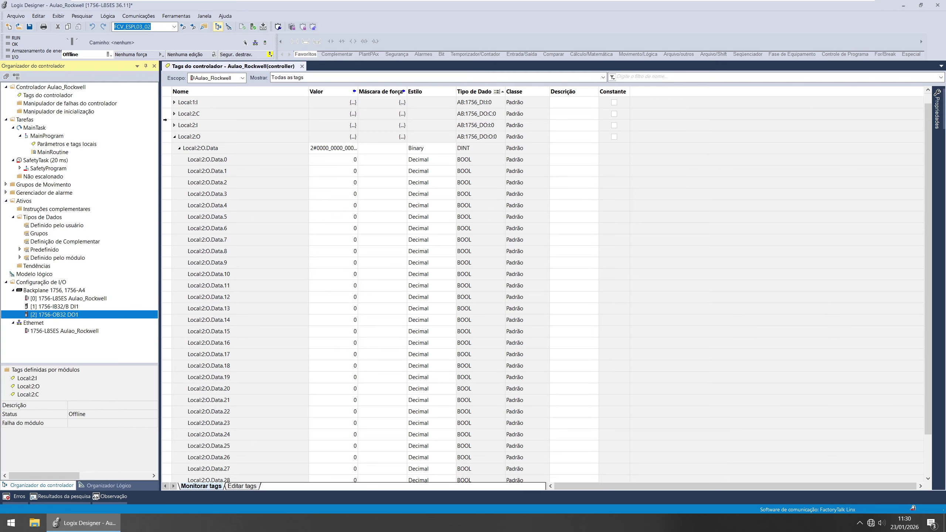
pyautogui.click(175, 137)
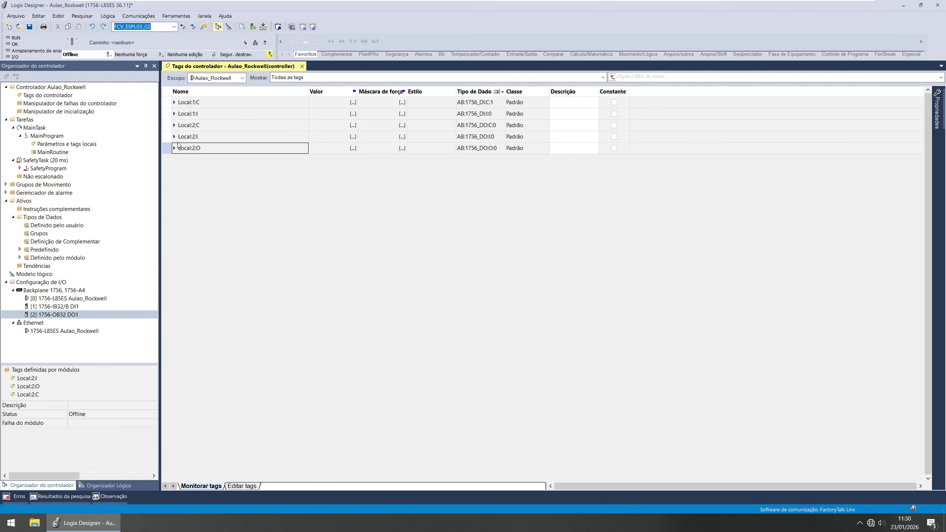
# Review the controller, DI1 and DO1 modules on the backplane and the Ethernet entry against the Local tags.
pyautogui.click(33, 299)
pyautogui.click(35, 314)
pyautogui.click(34, 307)
pyautogui.click(35, 314)
pyautogui.click(35, 299)
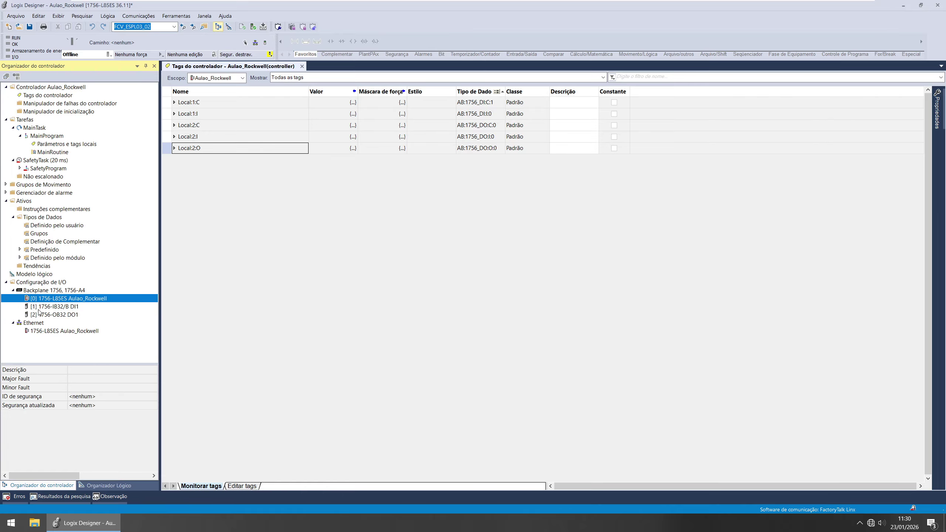
pyautogui.click(35, 306)
pyautogui.click(45, 315)
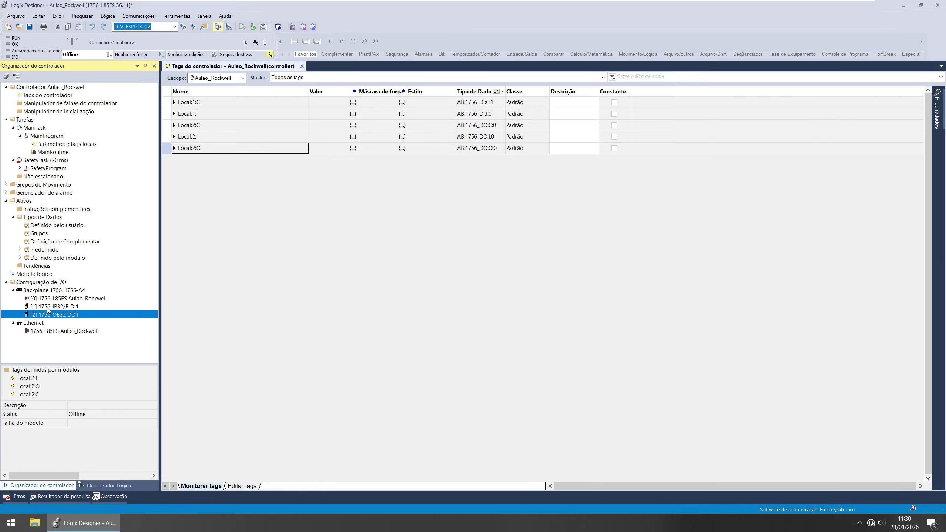
pyautogui.click(44, 332)
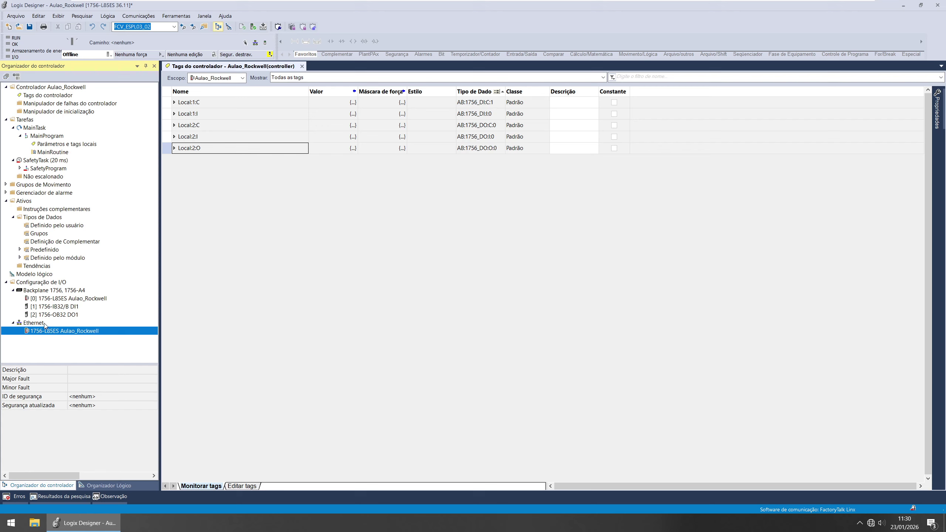
pyautogui.click(37, 311)
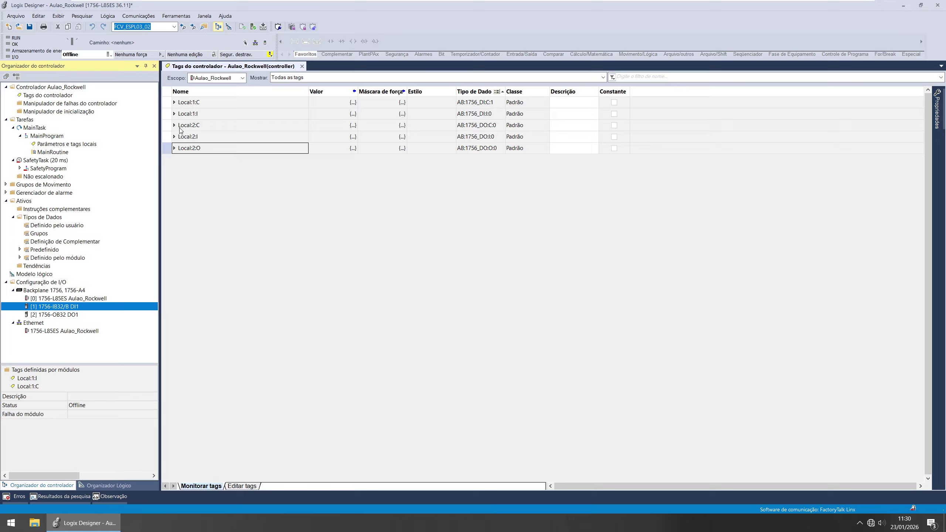
pyautogui.click(167, 164)
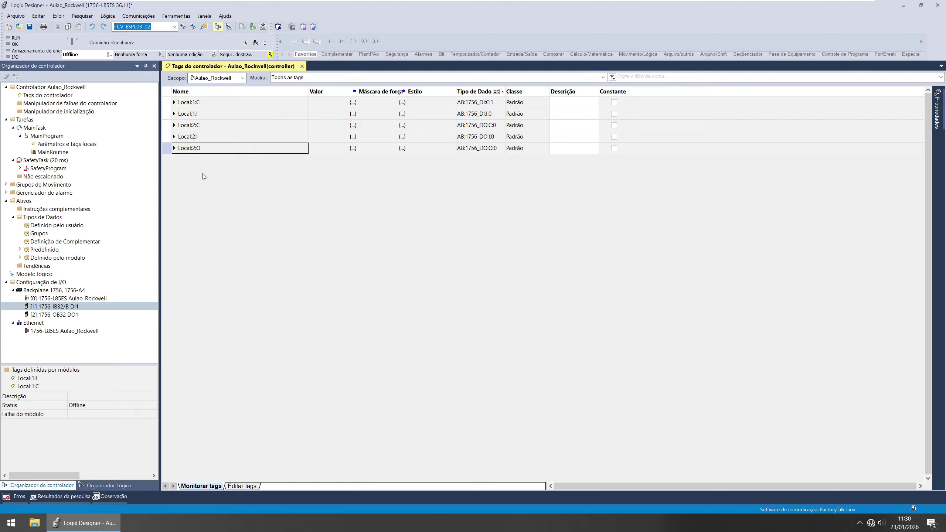
pyautogui.click(193, 147)
# Look at the MainProgram entries, view the MainRoutine ladder diagram, and close it.
pyautogui.moveTo(159, 295)
pyautogui.mouseDown()
pyautogui.moveTo(125, 295)
pyautogui.moveTo(162, 299)
pyautogui.mouseUp()
pyautogui.click(33, 144)
pyautogui.click(47, 153)
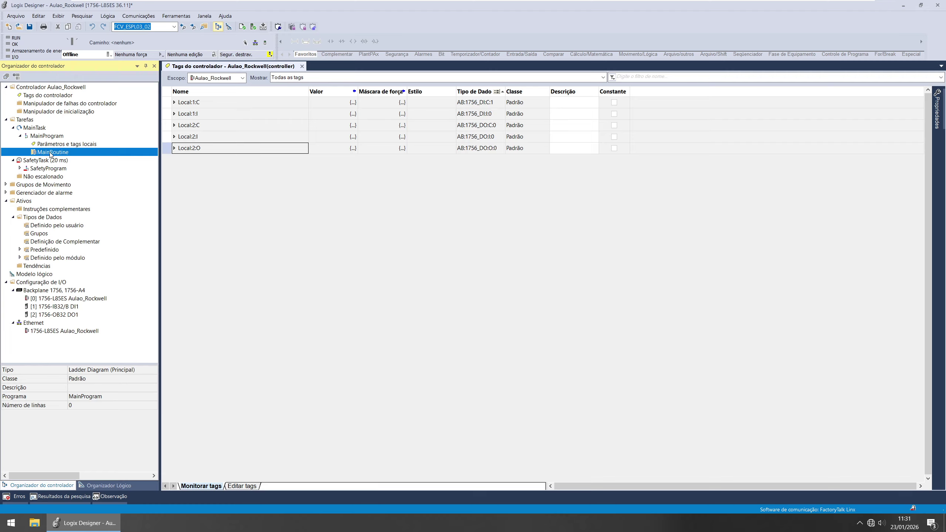
pyautogui.click(36, 137)
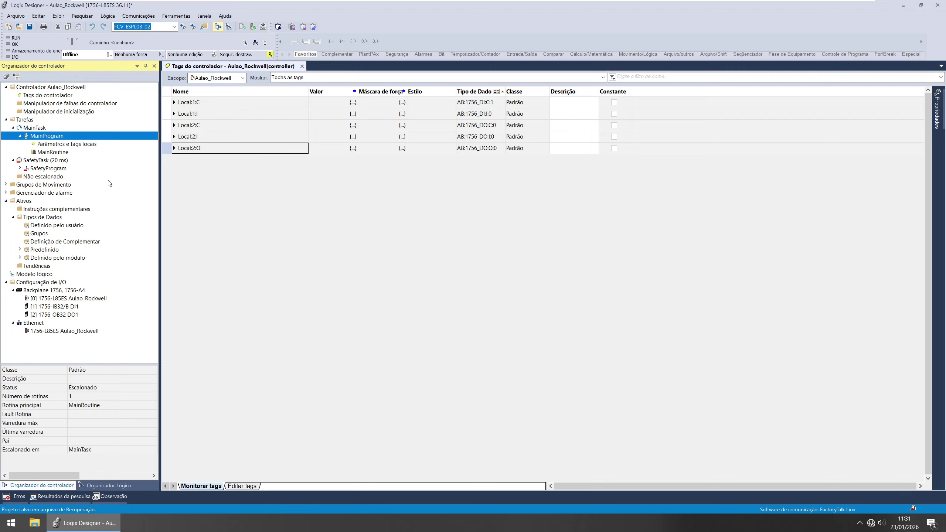
pyautogui.click(43, 153)
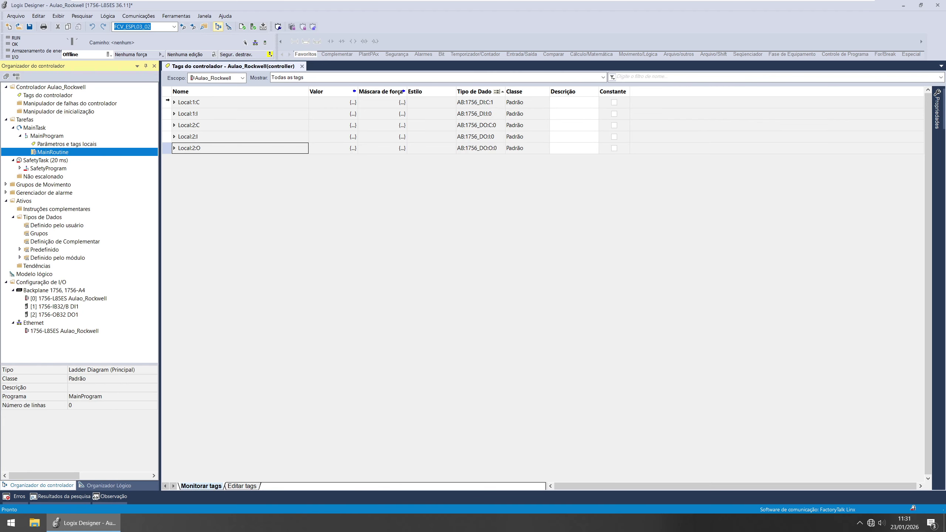
pyautogui.doubleClick(70, 153)
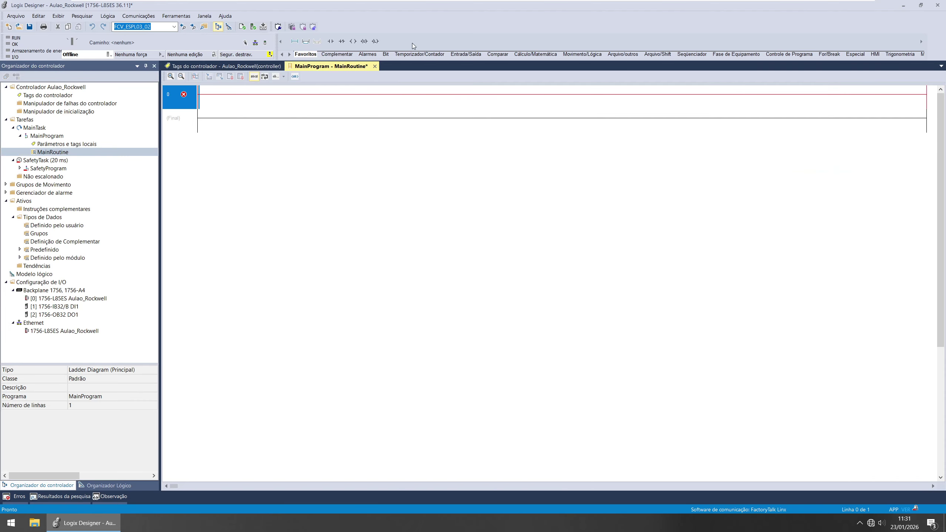
pyautogui.click(374, 66)
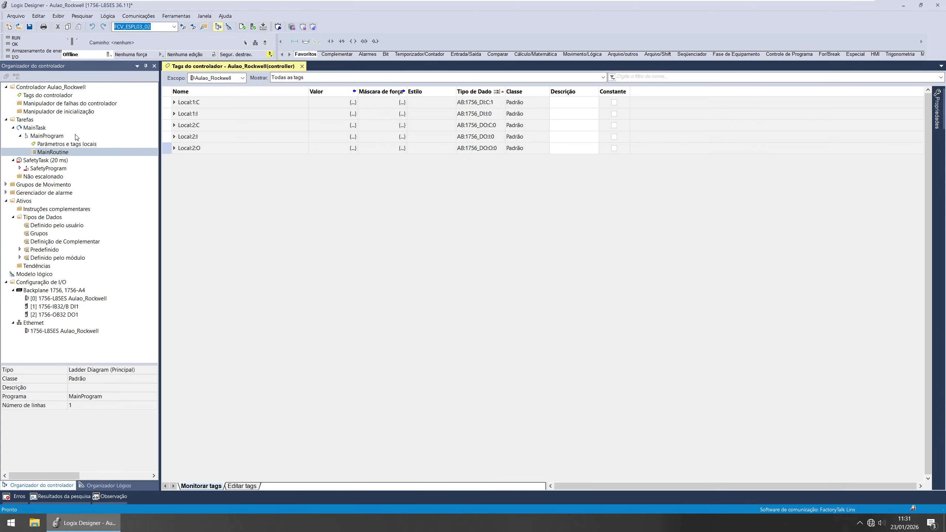
# Add a Ladder Diagram routine named LAD1 to MainProgram, without an assignment.
pyautogui.rightClick(49, 138)
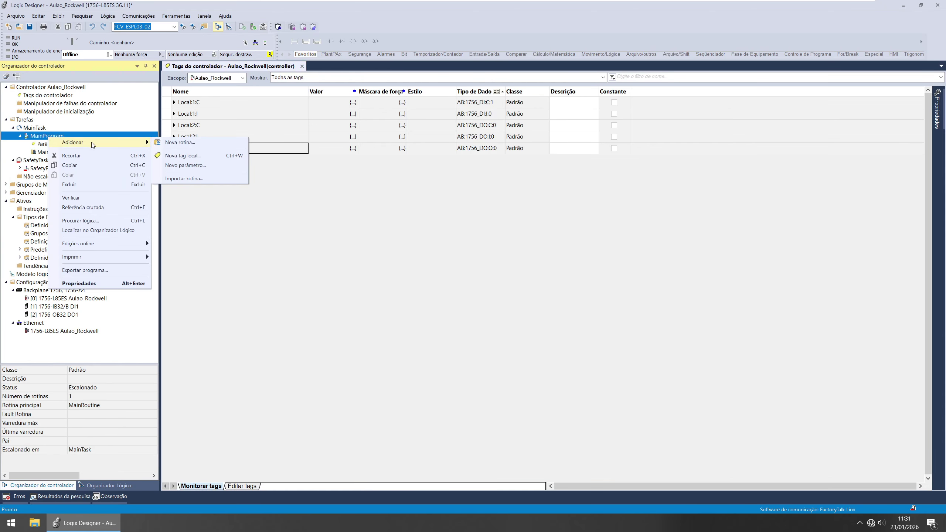
pyautogui.click(181, 145)
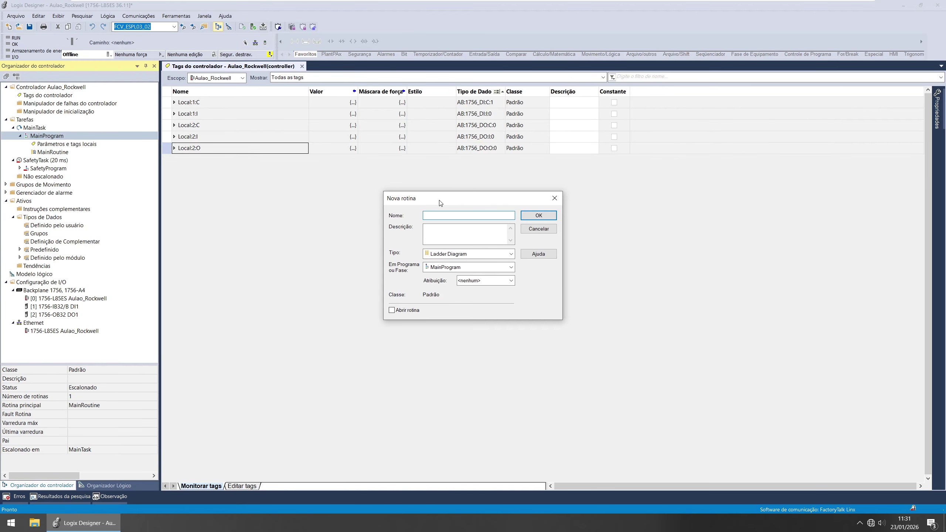
pyautogui.write('LAD1')
pyautogui.click(481, 254)
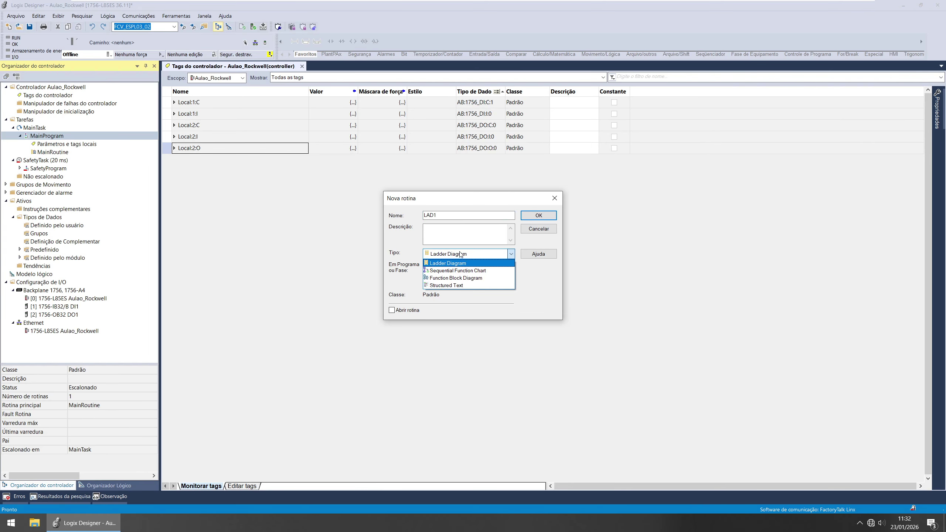
pyautogui.click(462, 255)
pyautogui.click(462, 255)
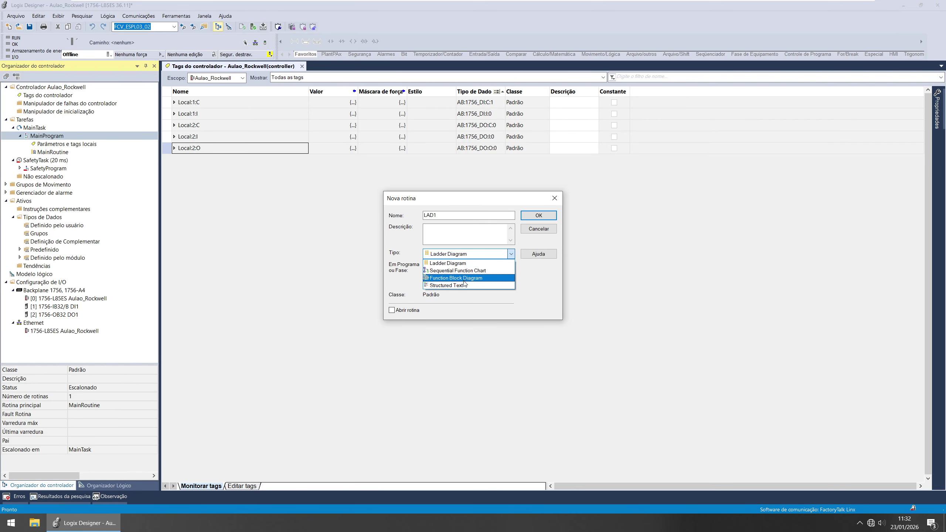
pyautogui.click(455, 264)
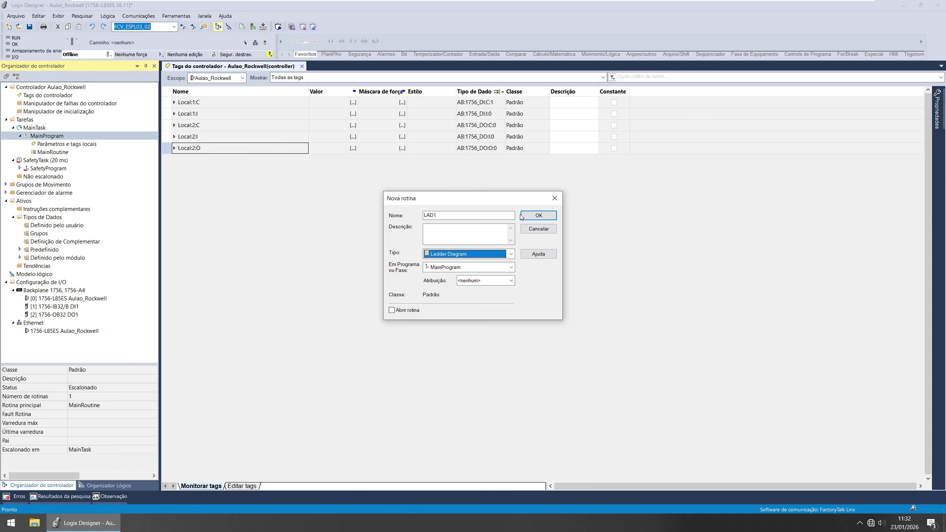
pyautogui.click(482, 282)
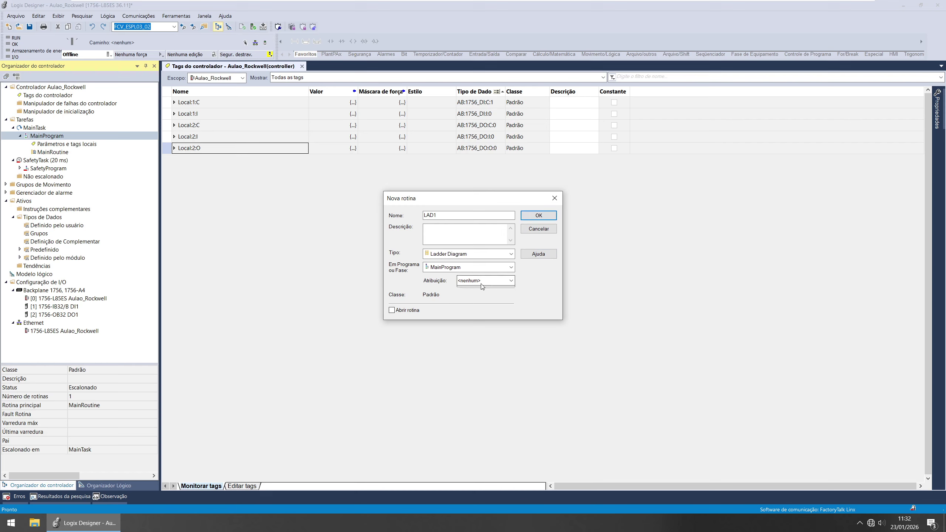
pyautogui.click(481, 282)
pyautogui.click(538, 216)
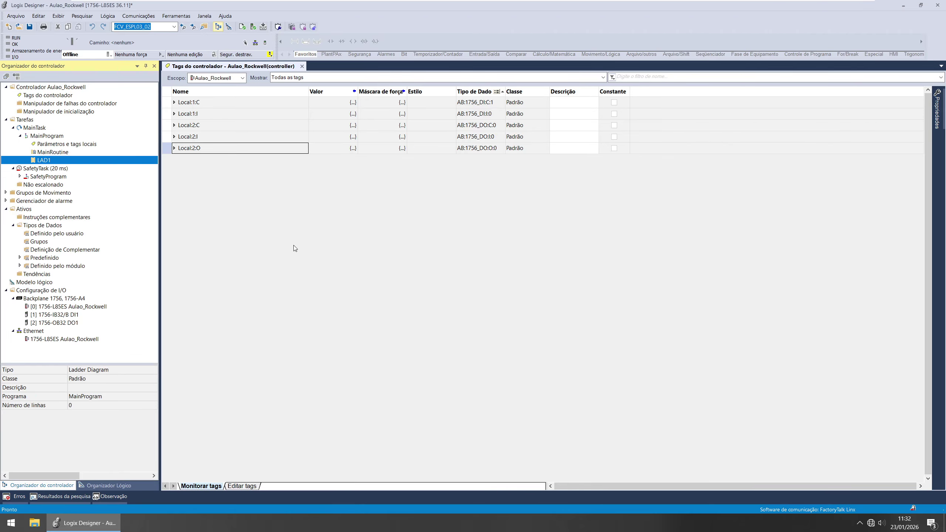
# View the LAD1 ladder diagram, close it along with the controller tags, and select LAD1 in MainProgram.
pyautogui.doubleClick(55, 161)
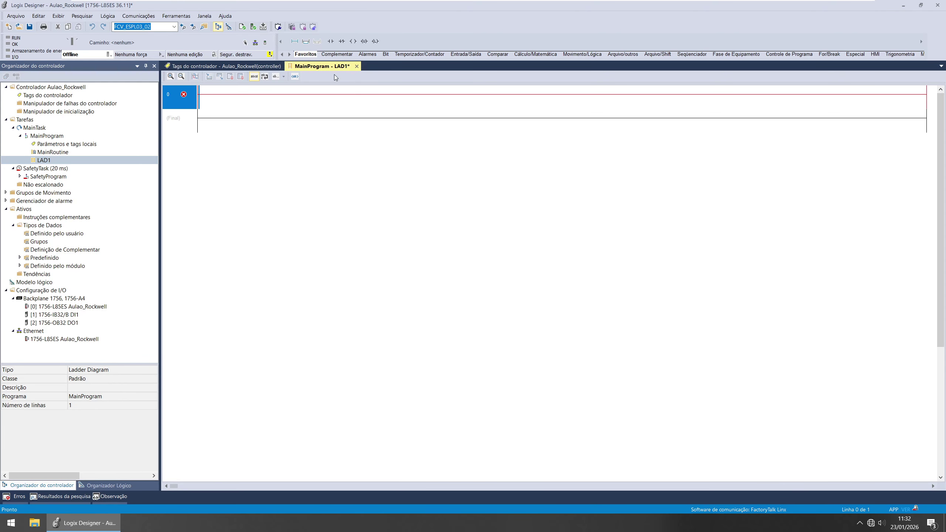
pyautogui.click(357, 65)
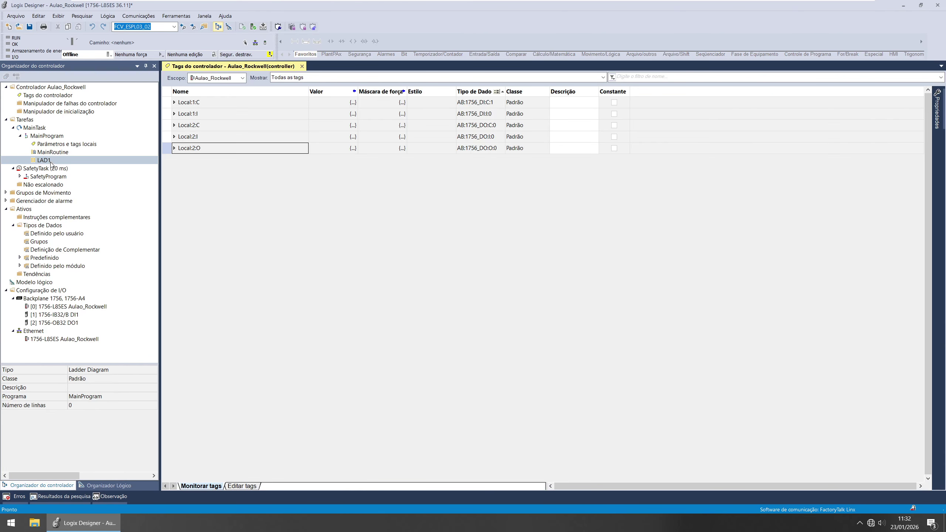
pyautogui.click(302, 65)
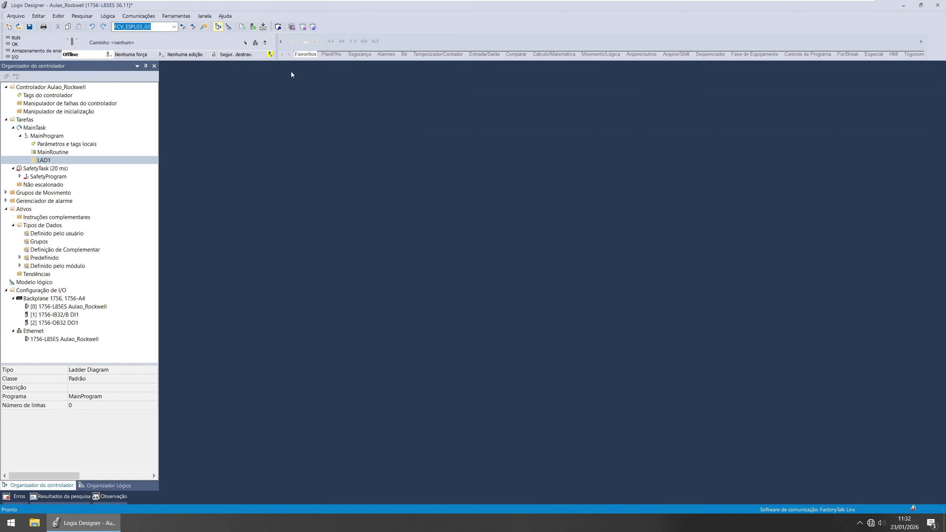
pyautogui.click(44, 160)
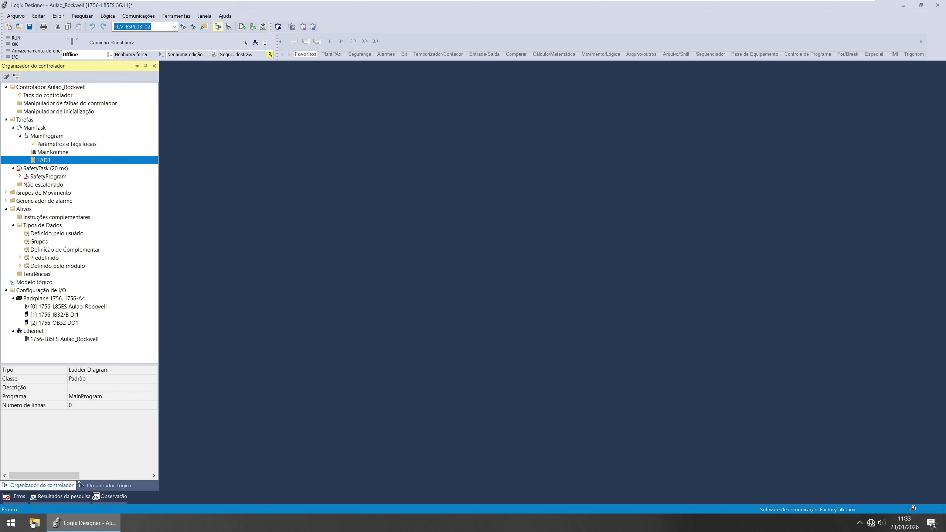
pyautogui.press('Num_Lock')
pyautogui.click(13, 525)
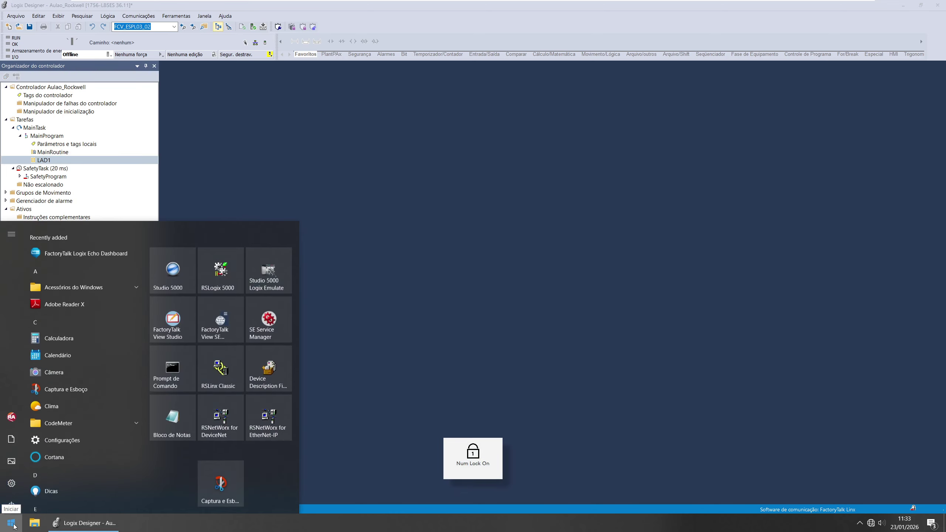
pyautogui.click(11, 414)
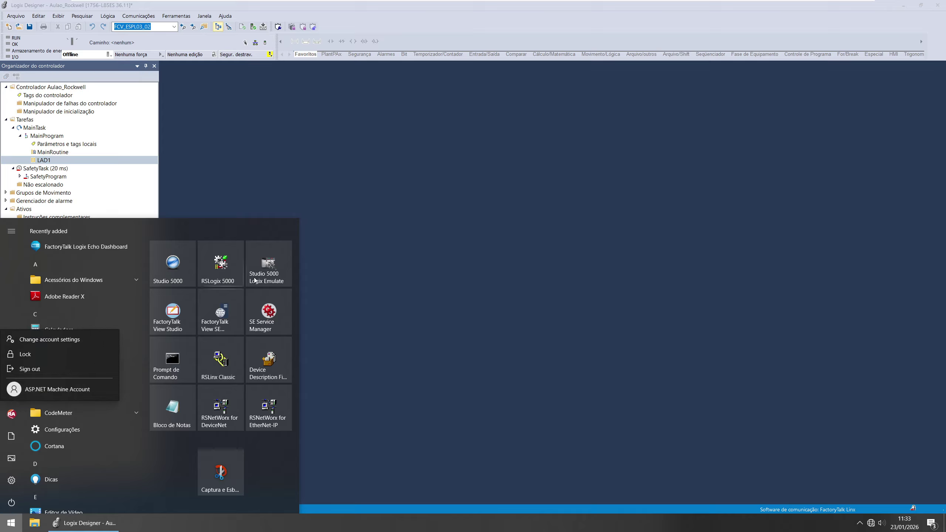
pyautogui.click(345, 295)
pyautogui.scroll(-5, 87, 335)
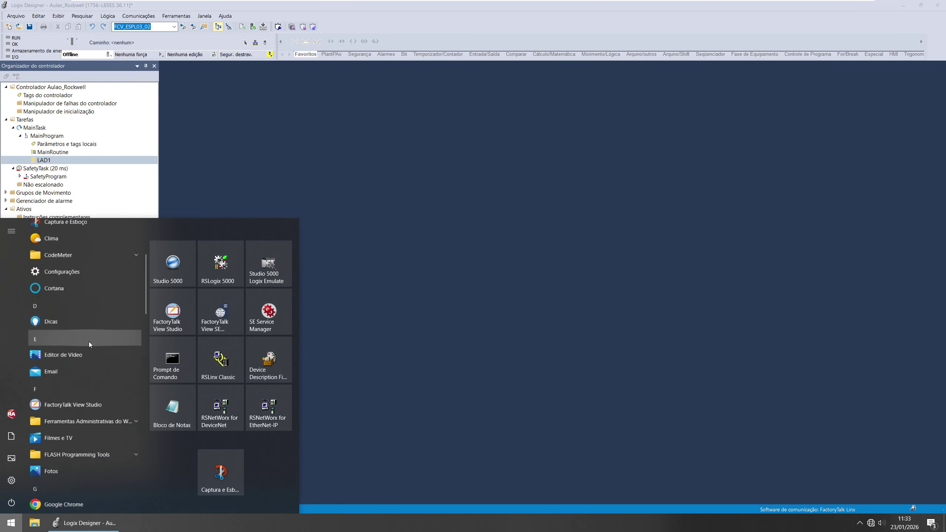
pyautogui.scroll(-5, 78, 308)
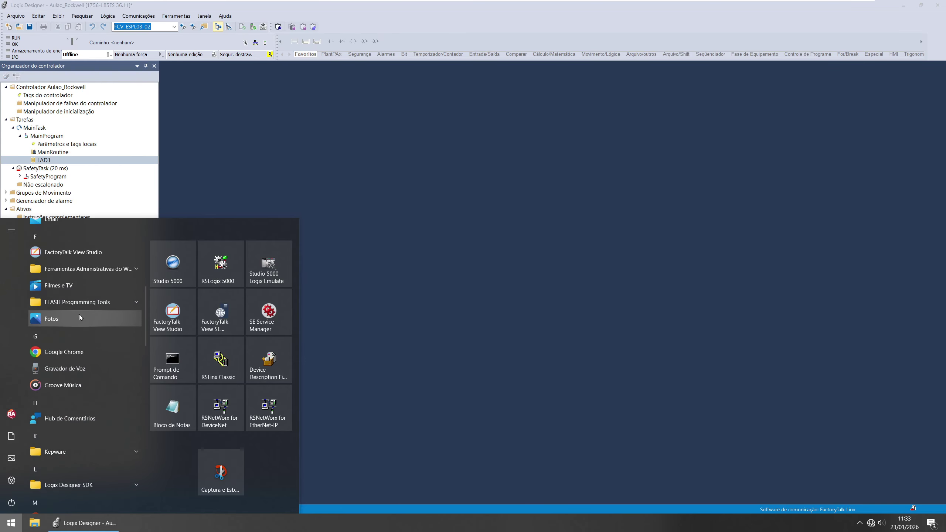
# Search the installed applications for "linx" and launch FactoryTalk Linx Network Browser.
pyautogui.click(5, 531)
pyautogui.click(1, 531)
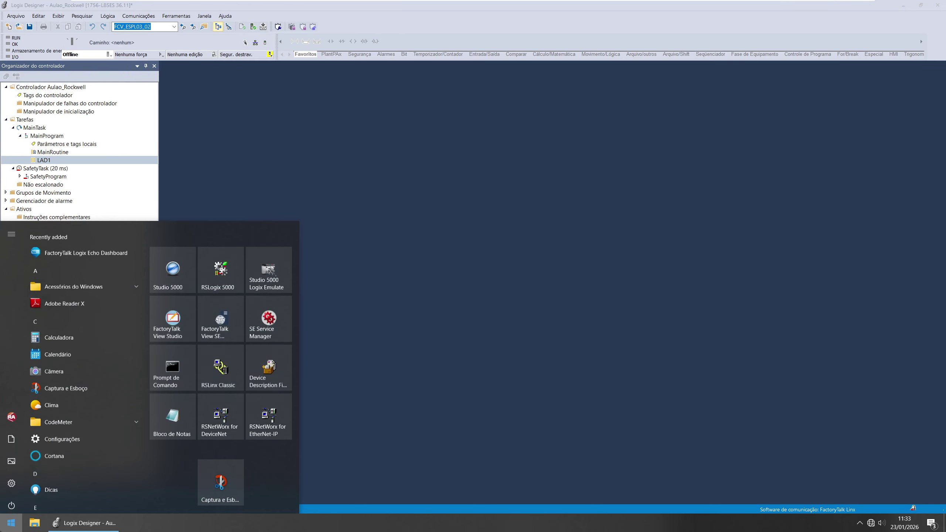
pyautogui.write('linx')
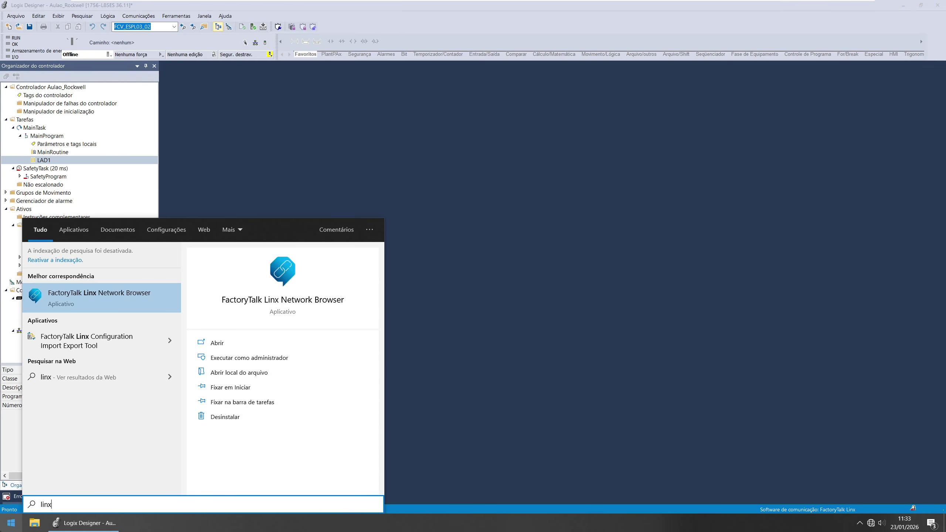
pyautogui.click(83, 296)
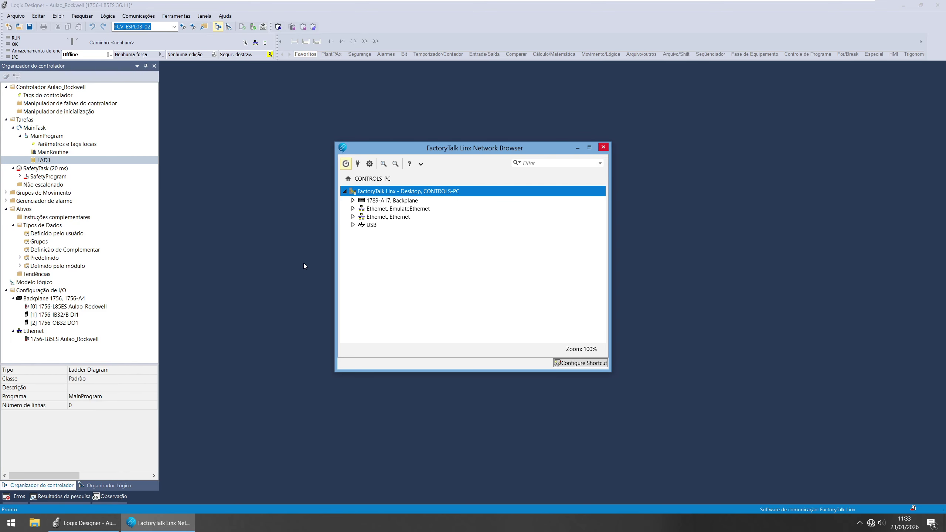
# Browse the EmulateEthernet driver, select its node 127.0.0.10 Guardlogix_Echo, and minimize the network browser.
pyautogui.click(387, 211)
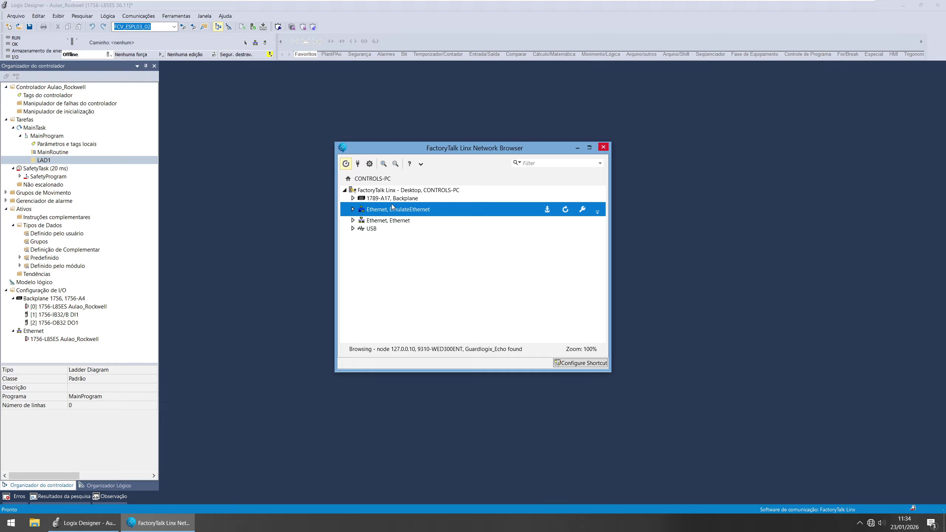
pyautogui.press('Num_Lock')
pyautogui.click(354, 210)
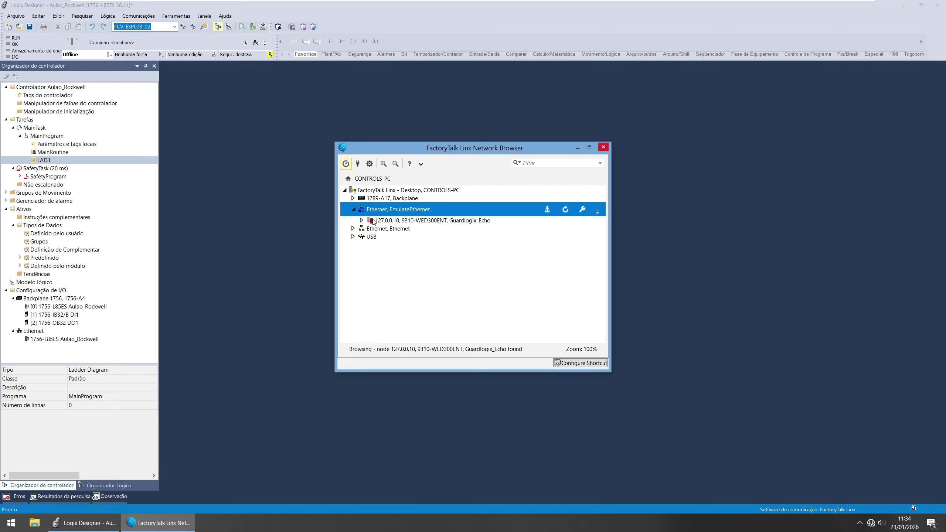
pyautogui.click(353, 209)
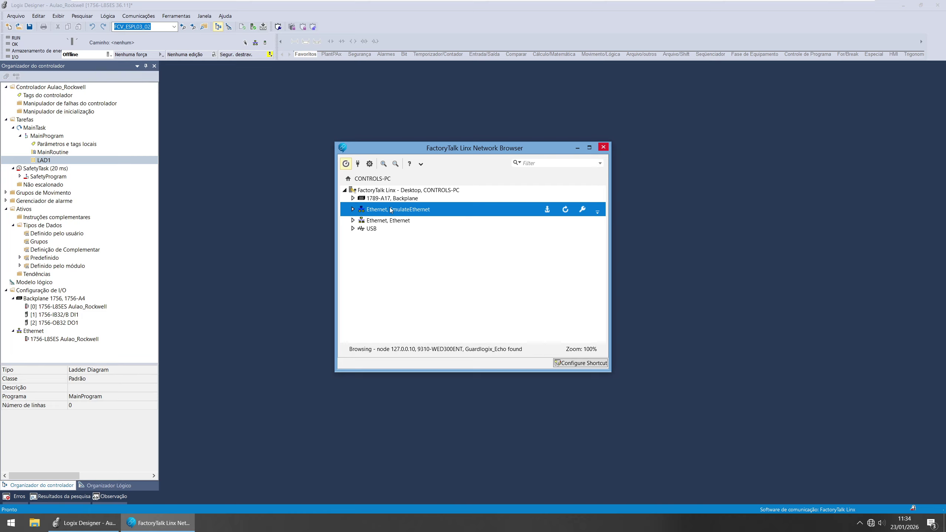
pyautogui.click(353, 210)
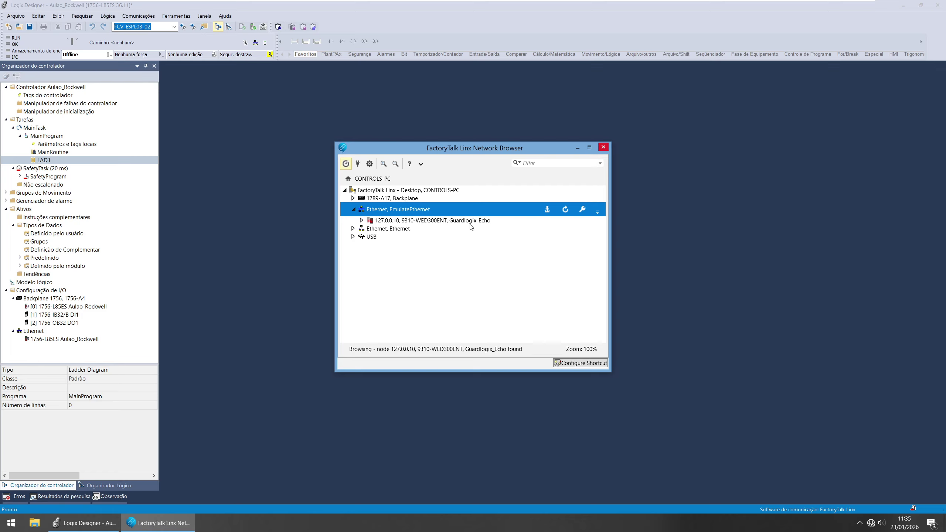
pyautogui.click(438, 222)
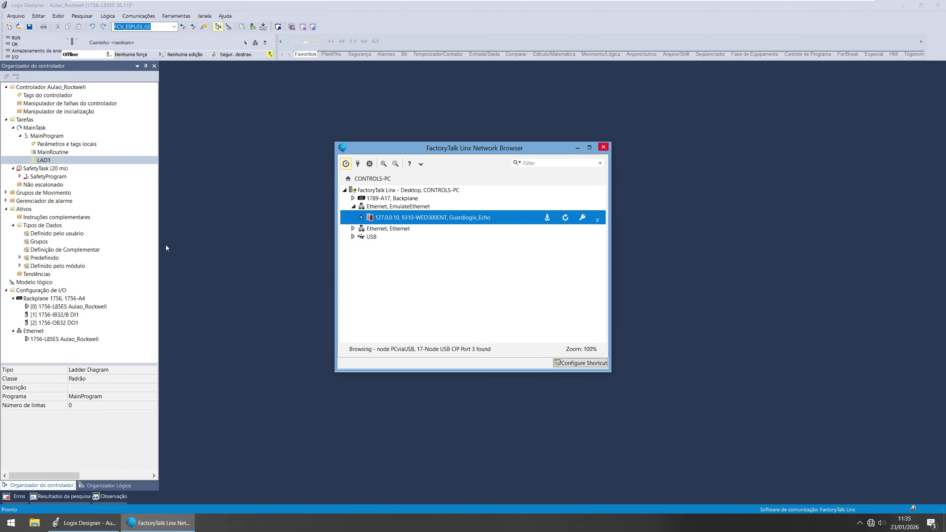
pyautogui.click(578, 148)
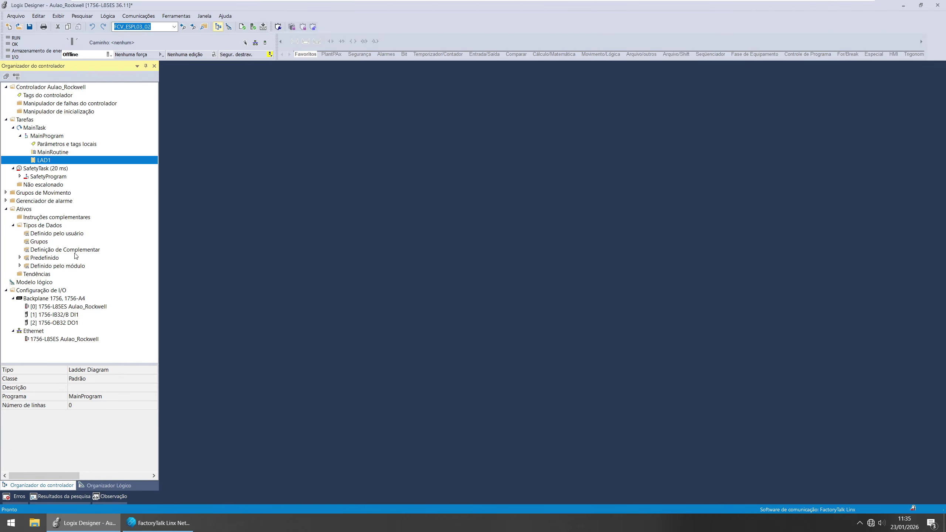
# Examine the general and advanced properties of the 1756-L85ES controller in slot 0, and close them unchanged.
pyautogui.rightClick(58, 308)
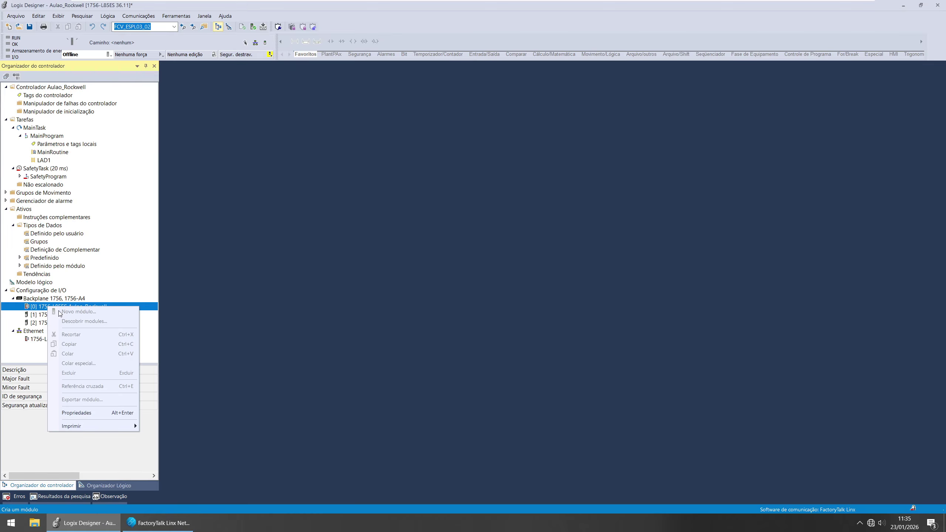
pyautogui.click(83, 413)
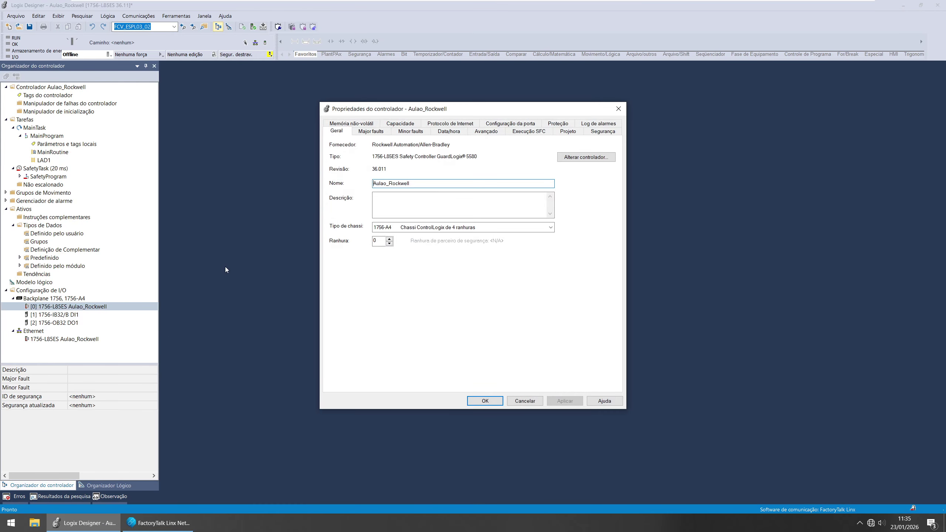
pyautogui.click(466, 126)
pyautogui.click(485, 124)
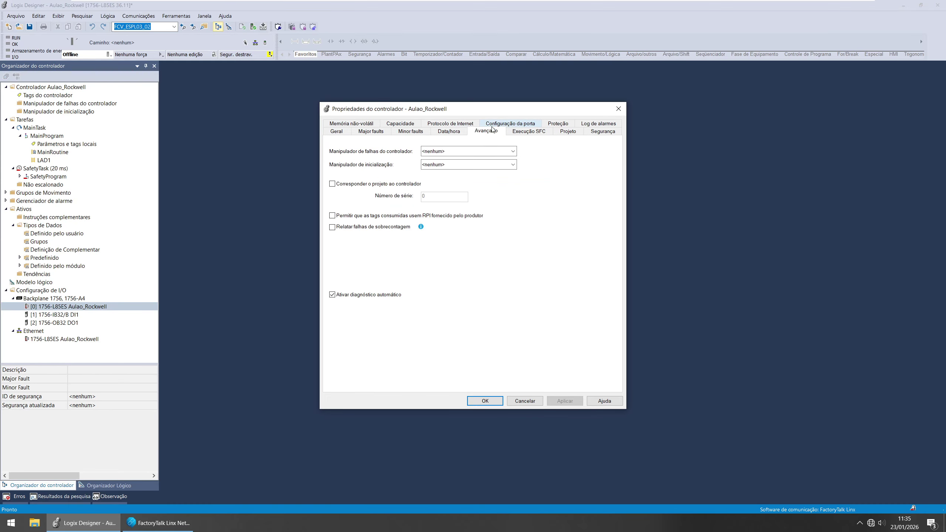
pyautogui.click(409, 124)
pyautogui.click(339, 125)
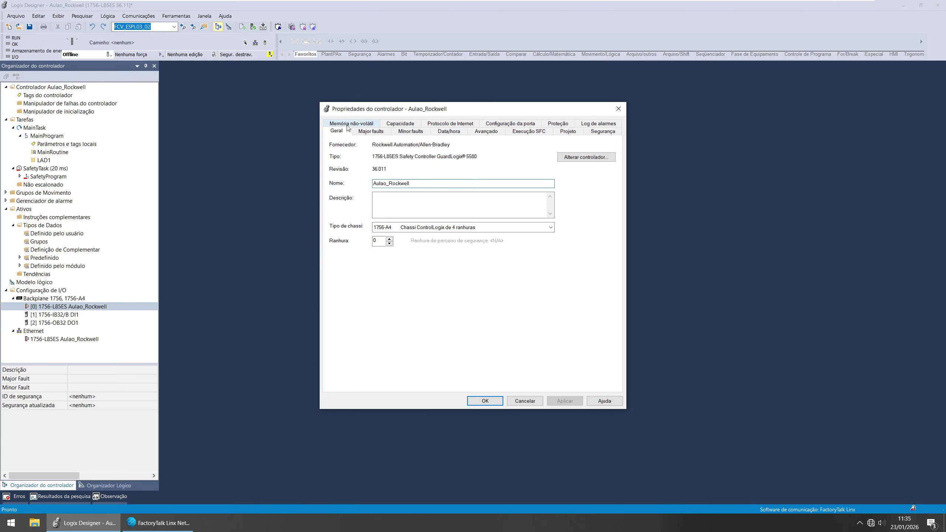
pyautogui.click(619, 109)
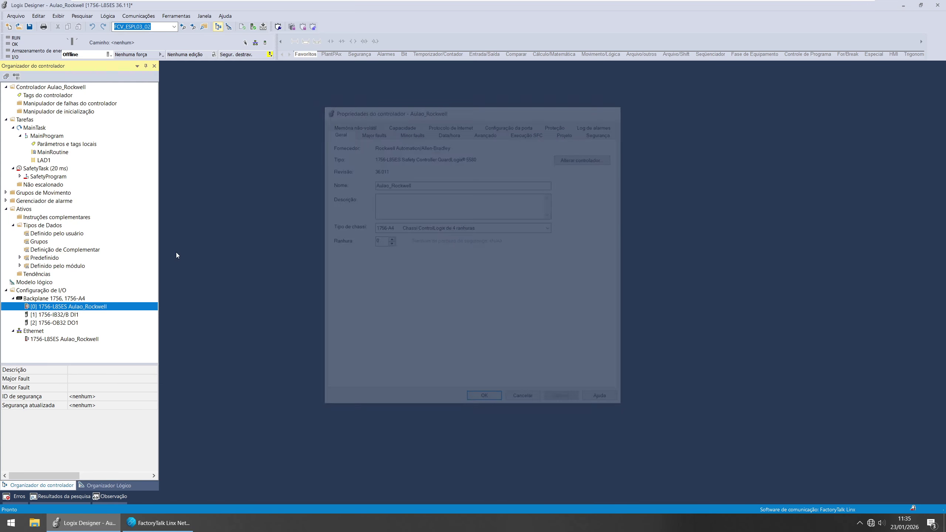
# View the Internet Protocol properties of the 1756-L85ES controller in slot 0, and close them unchanged.
pyautogui.rightClick(27, 308)
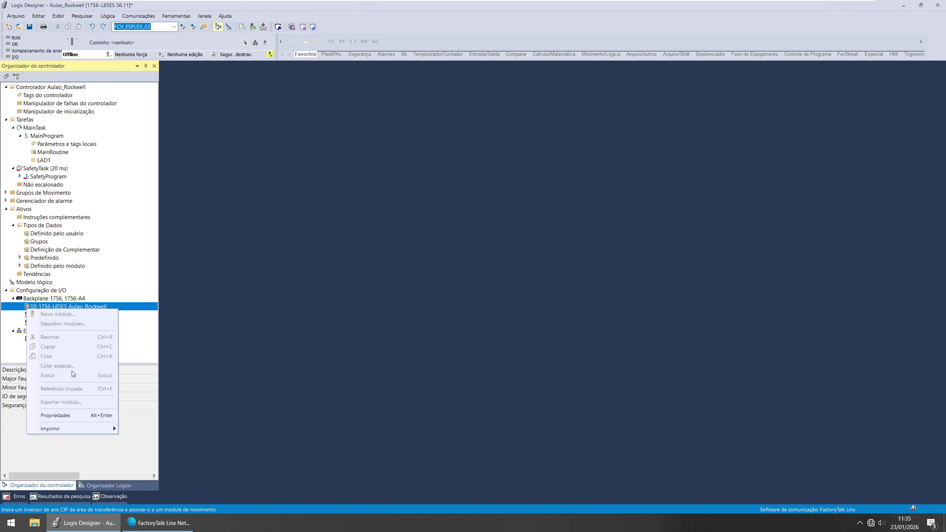
pyautogui.click(72, 419)
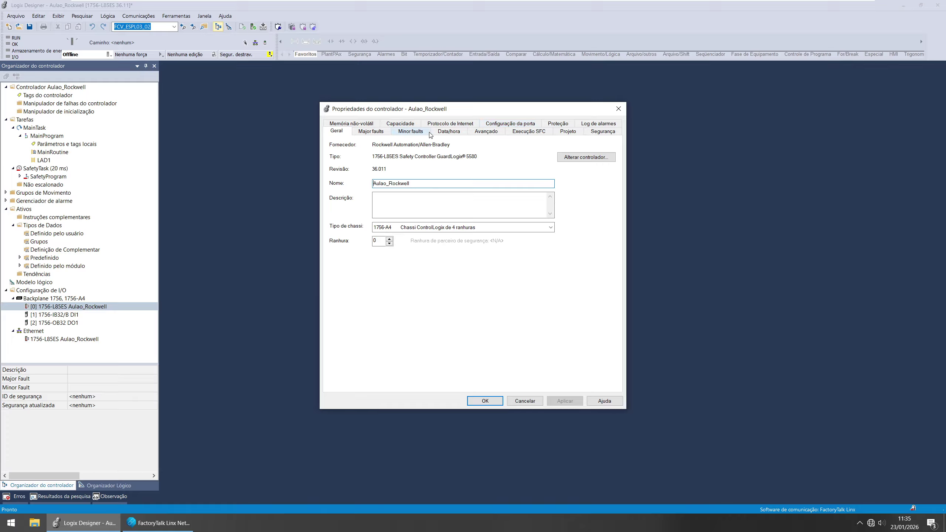
pyautogui.click(449, 127)
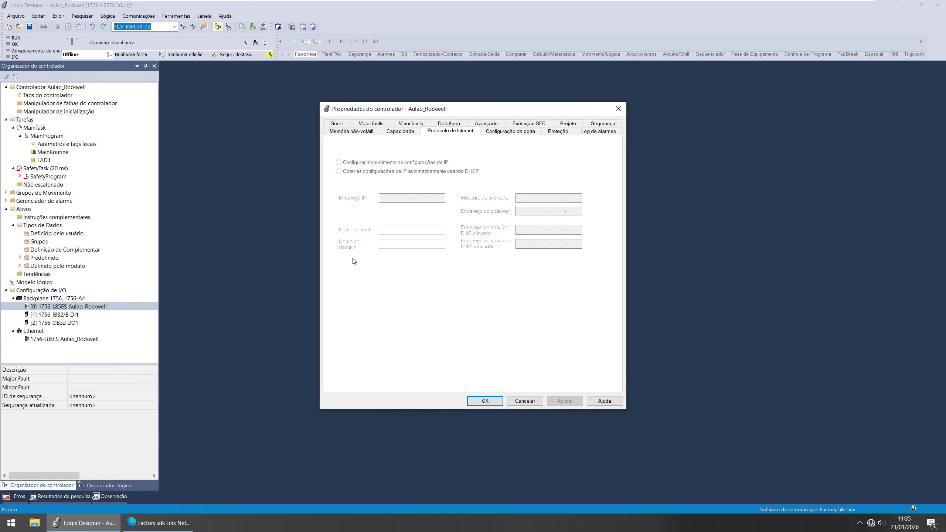
pyautogui.click(618, 108)
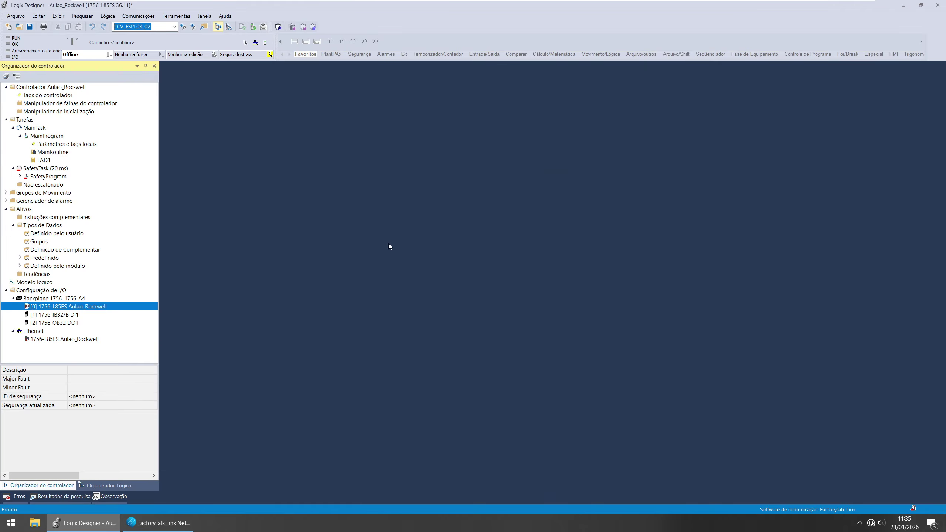
# Start a new 1756-EN2T module on the 1756 backplane, narrowing the catalog with "en" and the Communication category only.
pyautogui.rightClick(45, 298)
pyautogui.click(74, 301)
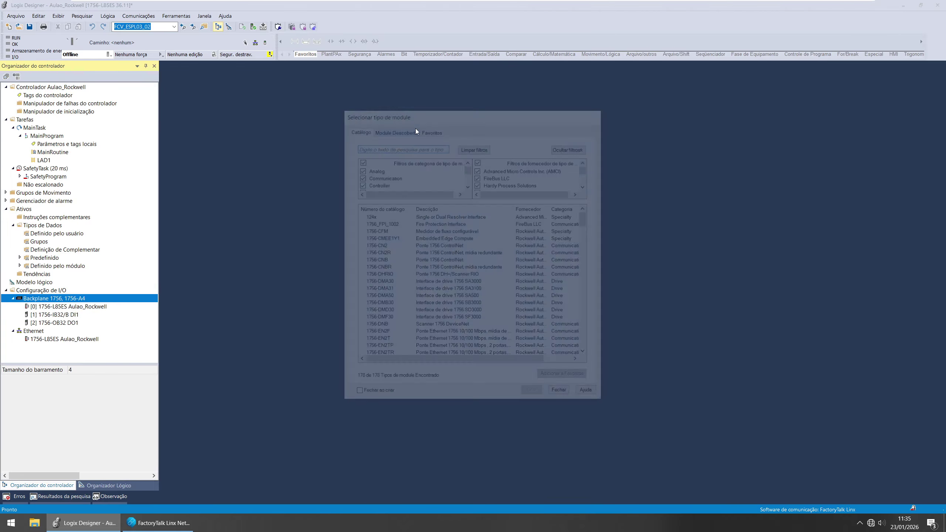
pyautogui.click(406, 148)
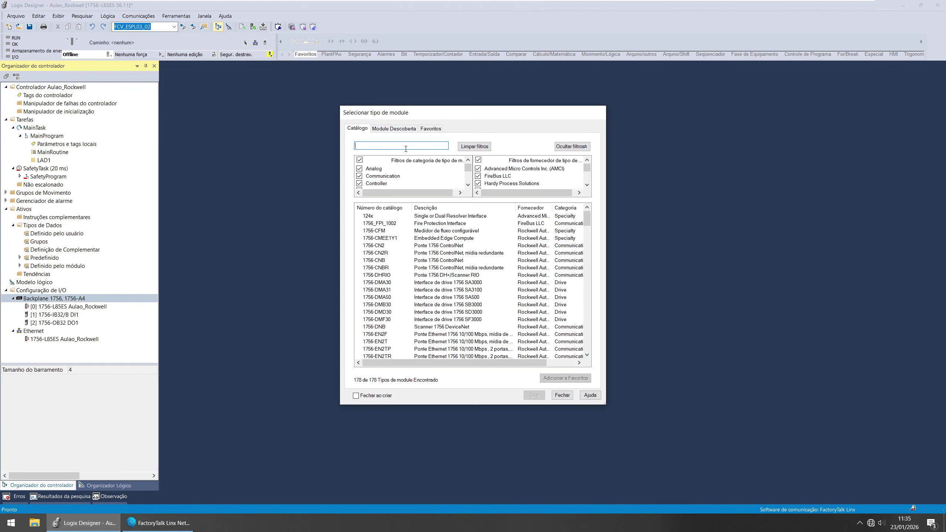
pyautogui.write('en')
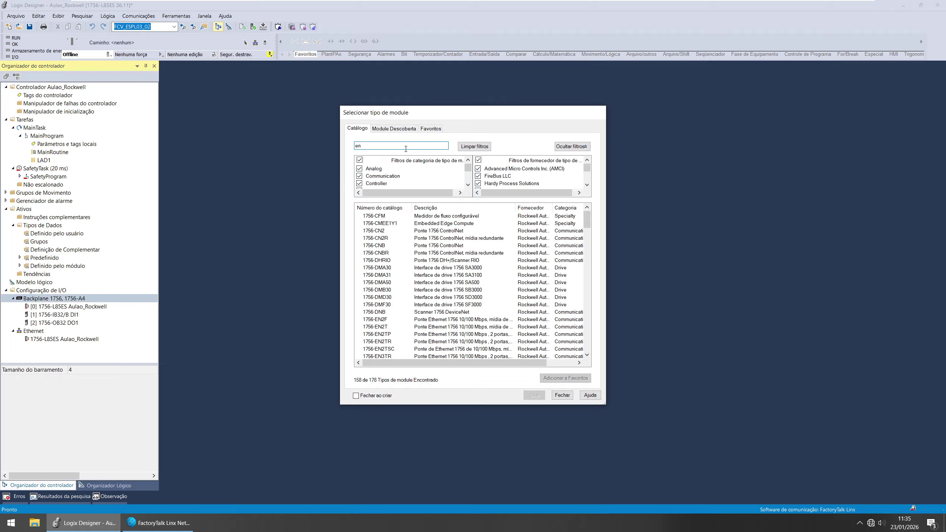
pyautogui.scroll(-1, 360, 189)
pyautogui.click(360, 160)
pyautogui.scroll(-1, 368, 172)
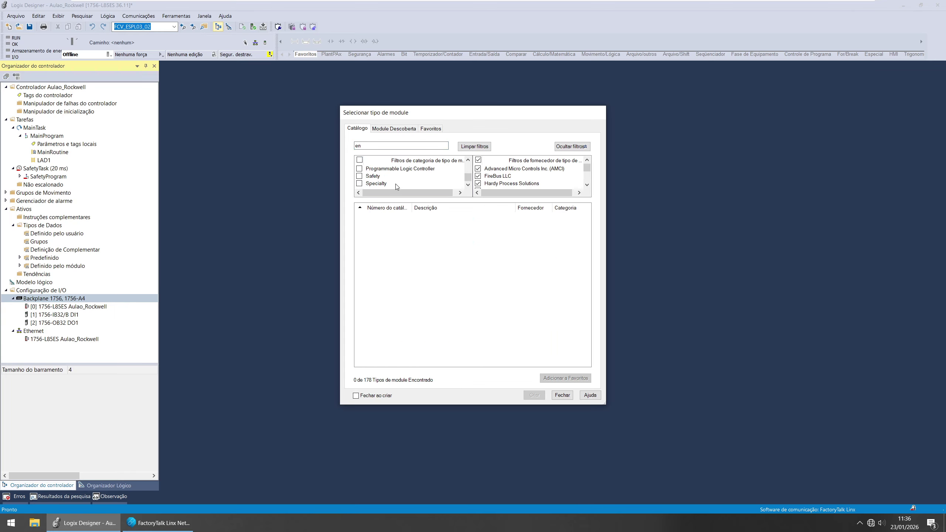
pyautogui.scroll(2, 387, 183)
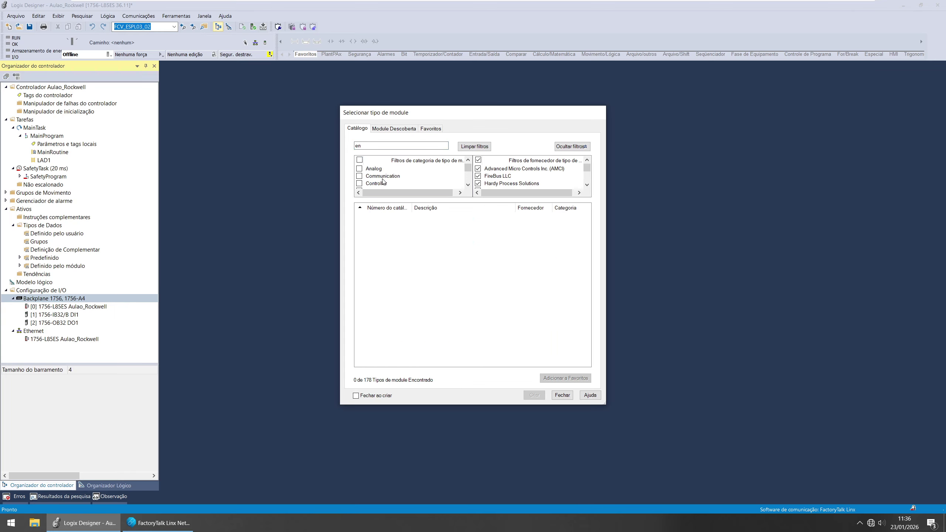
pyautogui.click(359, 178)
pyautogui.click(398, 261)
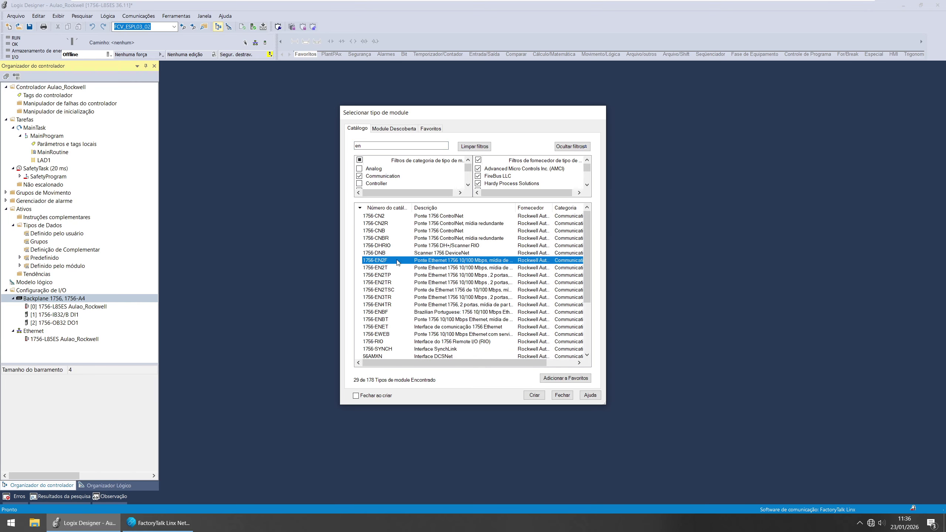
pyautogui.click(397, 268)
pyautogui.click(535, 394)
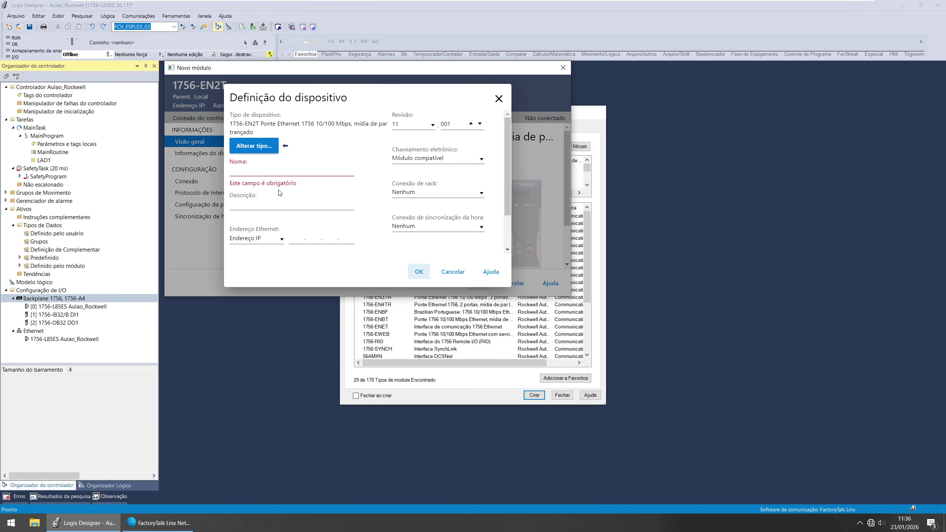
# Name the new 1756-EN2T module ETH1 and try to create it with the IP address 127.10.10.100.
pyautogui.click(262, 170)
pyautogui.write('ETH1')
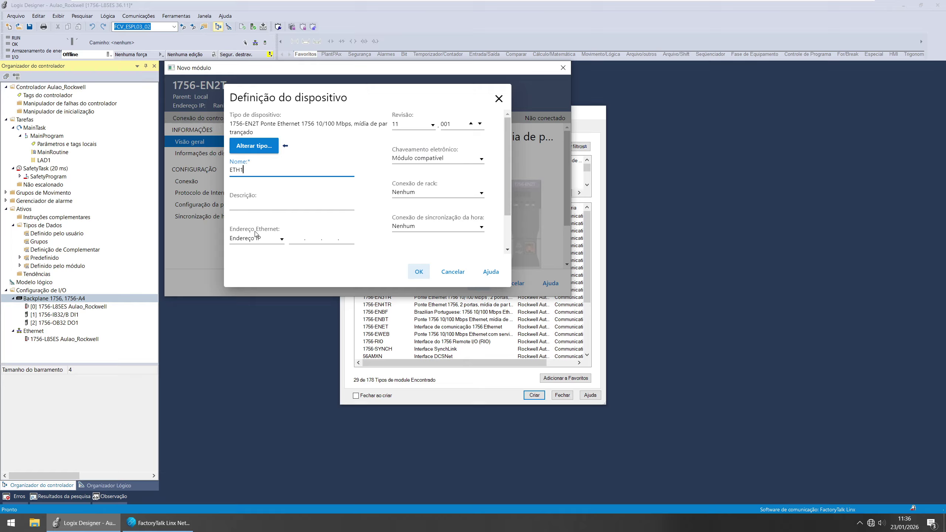
pyautogui.click(300, 240)
pyautogui.write('192 . . .')
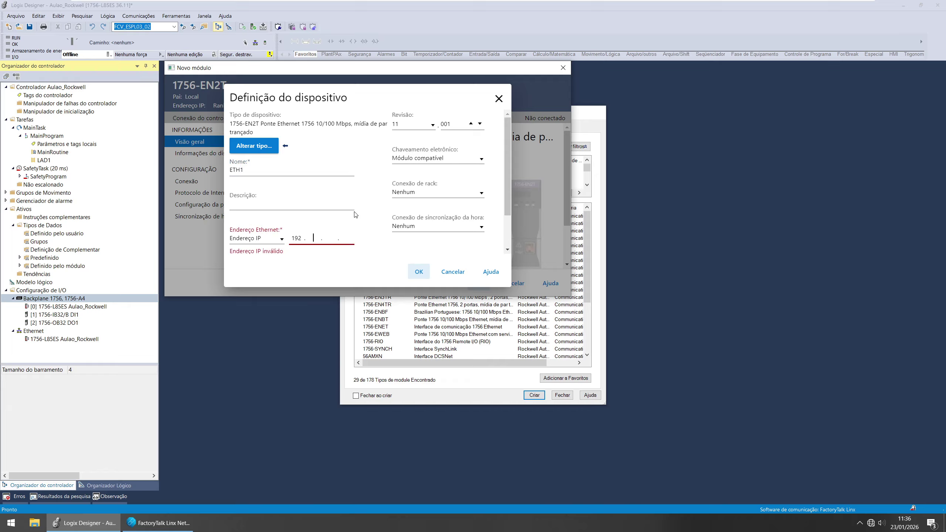
pyautogui.press('BackSpace')
pyautogui.press('BackSpace')
pyautogui.press('BackSpace')
pyautogui.press('BackSpace')
pyautogui.write('127 . 10 . 10 . 100')
pyautogui.click(411, 274)
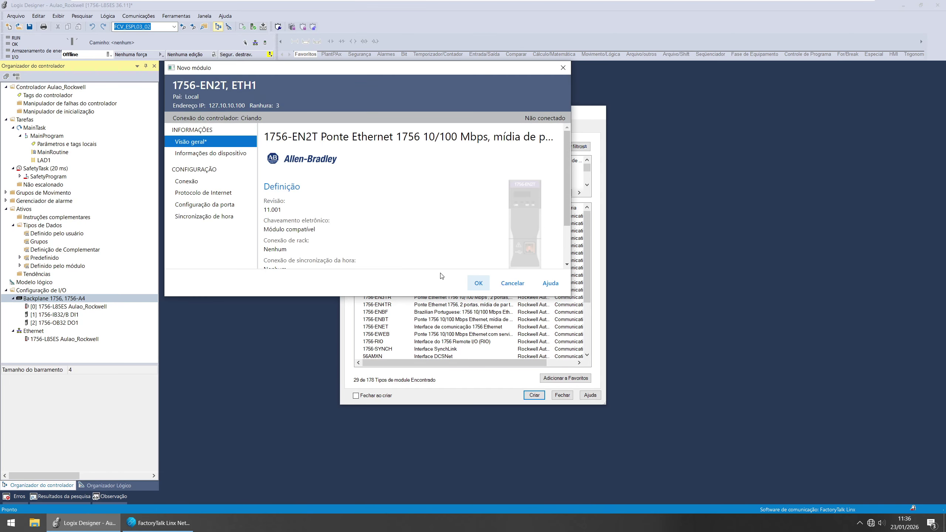
pyautogui.click(479, 283)
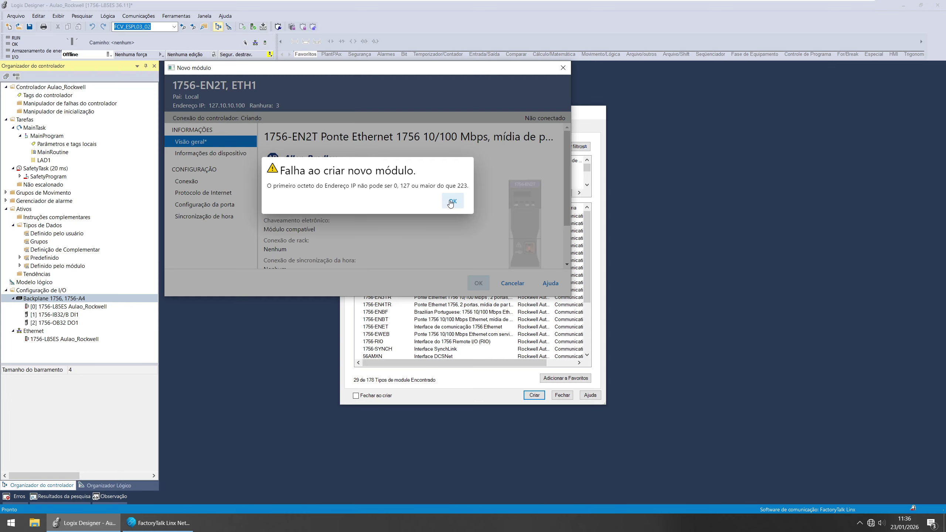
pyautogui.click(452, 202)
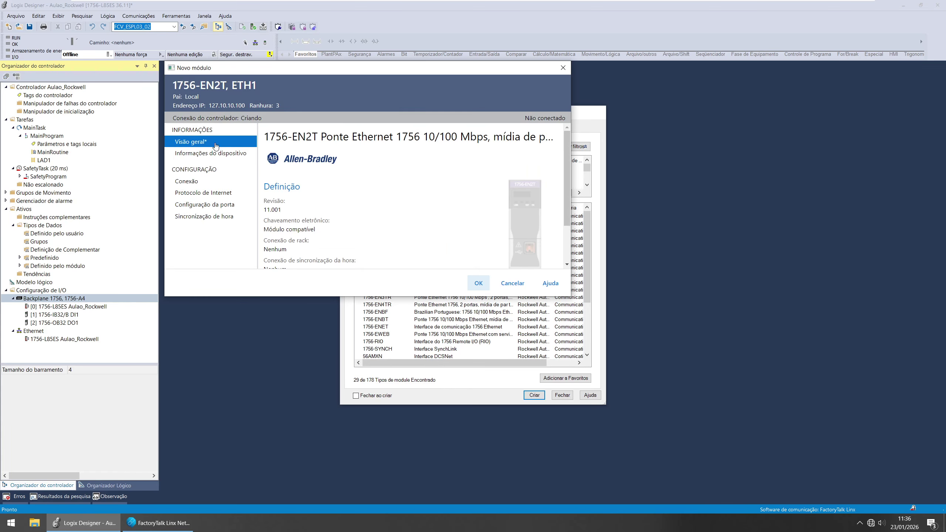
# Reopen the ETH1 device definition and set its IP address to 192.168.10.10.
pyautogui.scroll(-3, 308, 221)
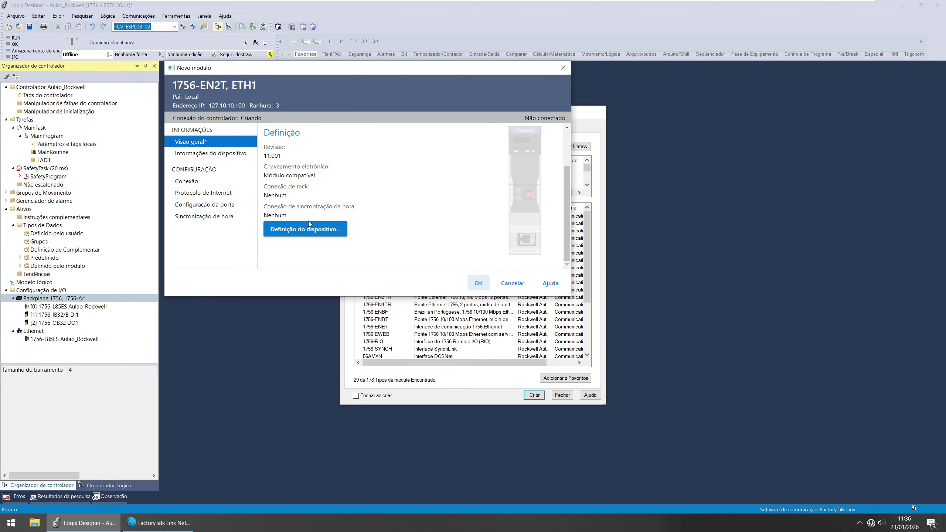
pyautogui.click(321, 228)
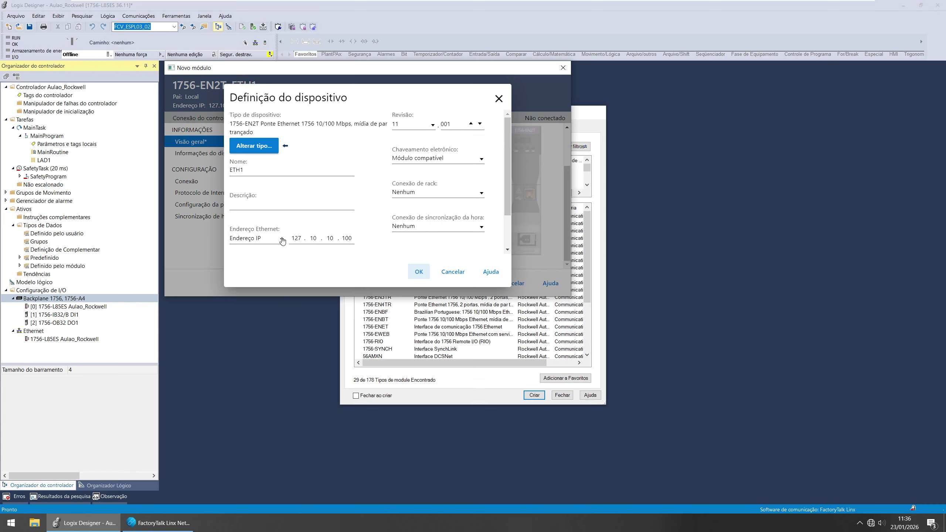
pyautogui.click(318, 238)
pyautogui.press('BackSpace')
pyautogui.press('BackSpace')
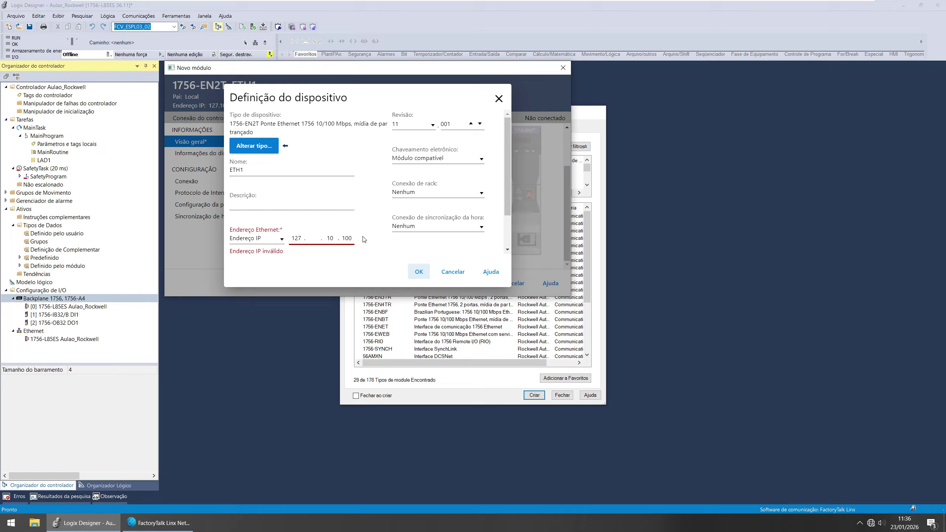
pyautogui.press('BackSpace')
pyautogui.press('BackSpace')
pyautogui.press('BackSpace')
pyautogui.press('BackSpace')
pyautogui.press('BackSpace')
pyautogui.press('BackSpace')
pyautogui.press('BackSpace')
pyautogui.write('92 . 168 . 10 . 11')
pyautogui.press('BackSpace')
pyautogui.write('0')
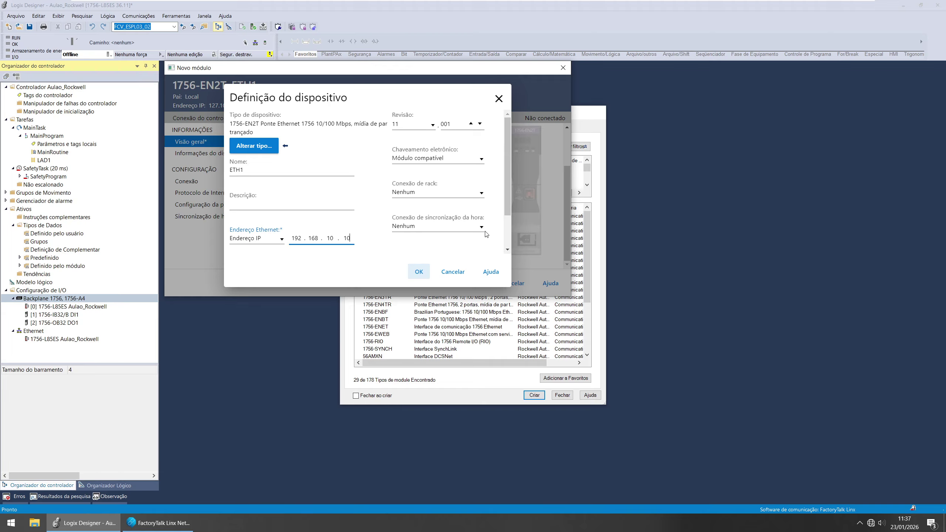
# Confirm the device definition, create the ETH1 module on the backplane, and close the module catalog.
pyautogui.click(419, 271)
pyautogui.click(479, 280)
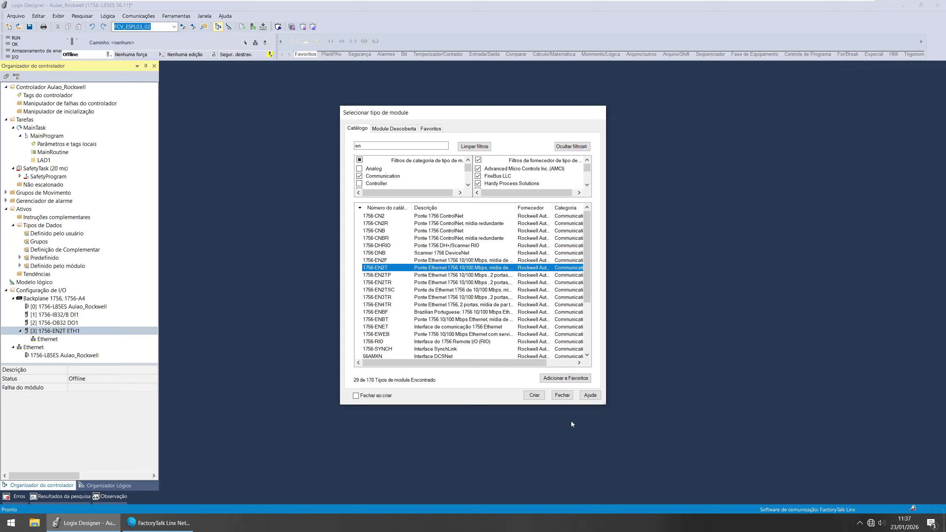
pyautogui.click(562, 396)
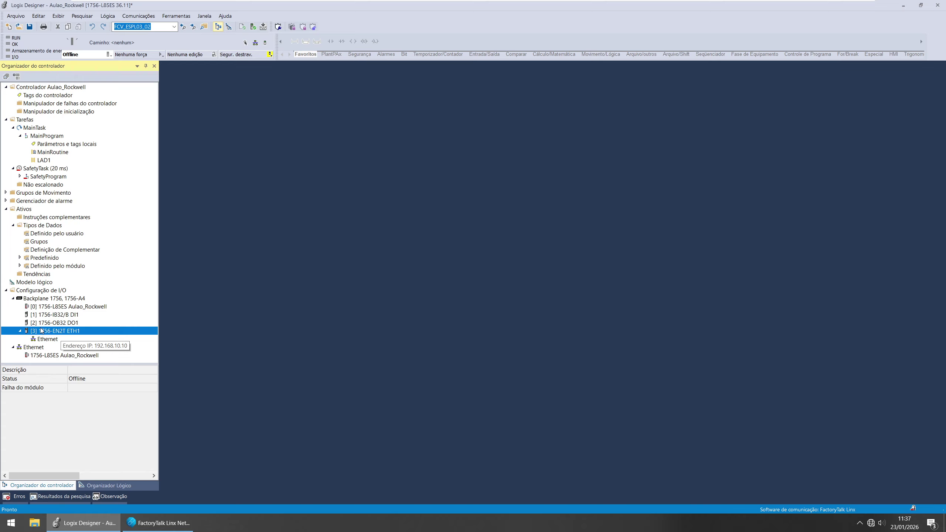
# Check the Internet Protocol properties of the 1756-L85ES controller listed under the Ethernet node, and close them unchanged.
pyautogui.click(82, 356)
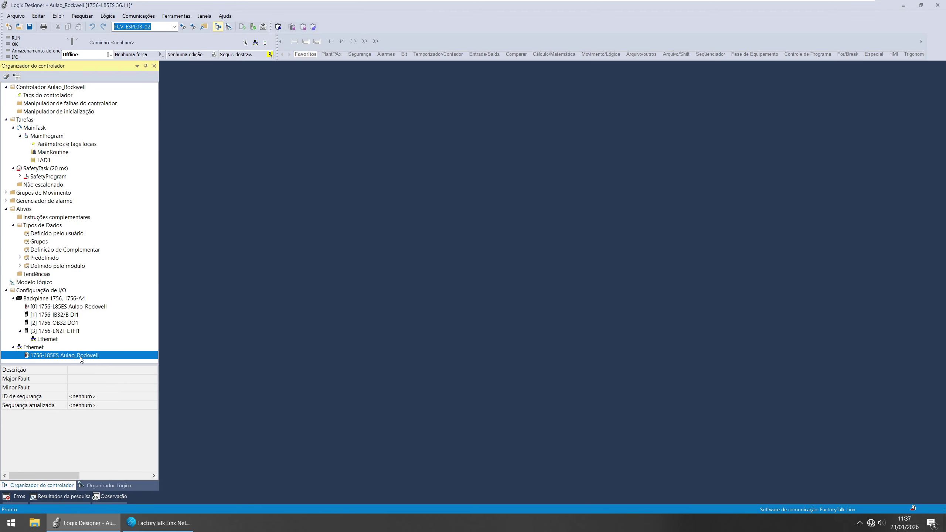
pyautogui.rightClick(53, 356)
pyautogui.click(81, 461)
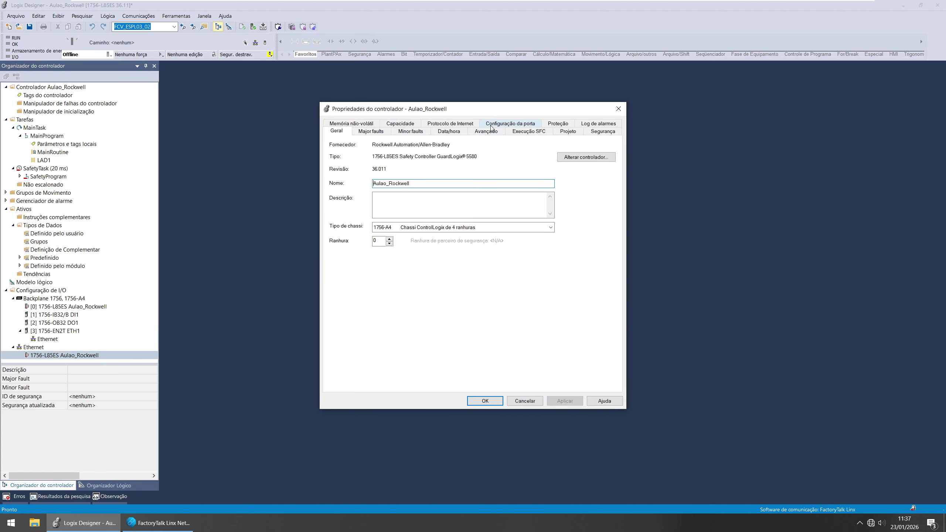
pyautogui.click(456, 124)
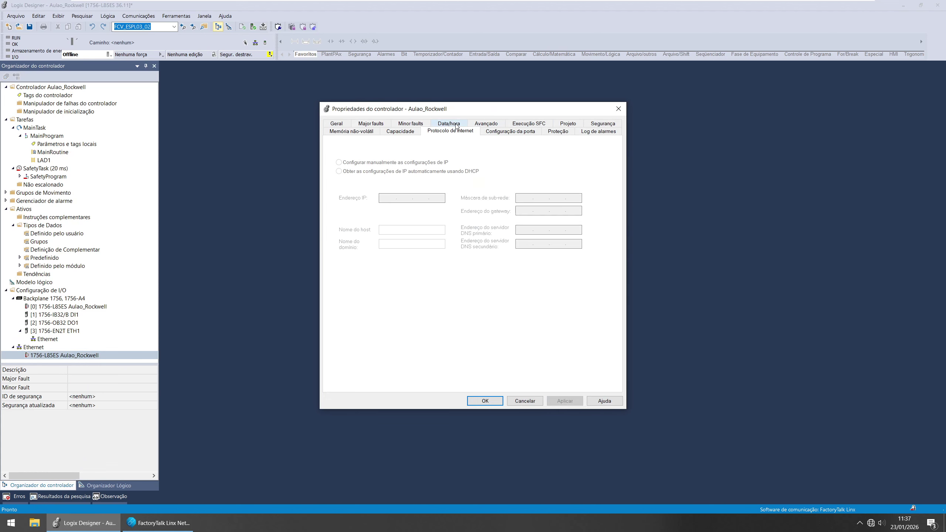
pyautogui.click(617, 109)
# Collapse the controller's own Ethernet node and check the IP address of the 1756-EN2T ETH1 module.
pyautogui.click(13, 347)
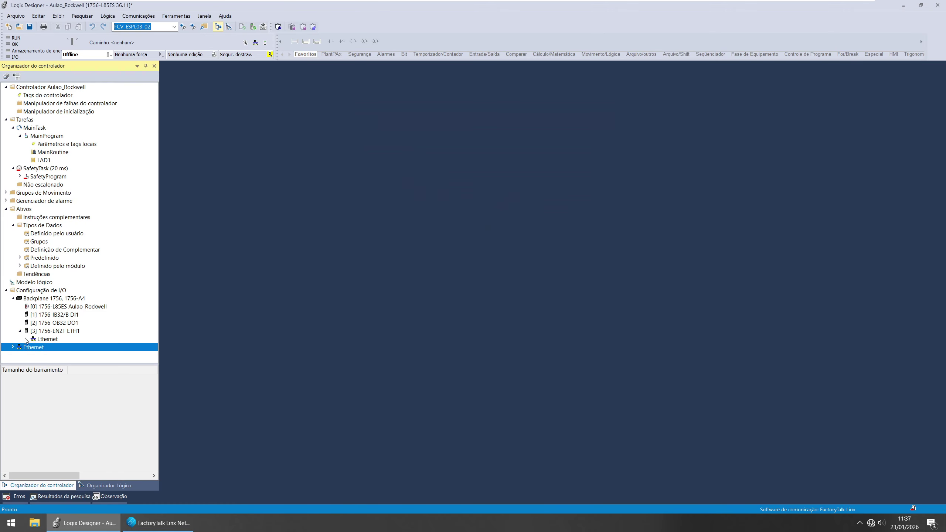
pyautogui.click(52, 330)
pyautogui.click(52, 339)
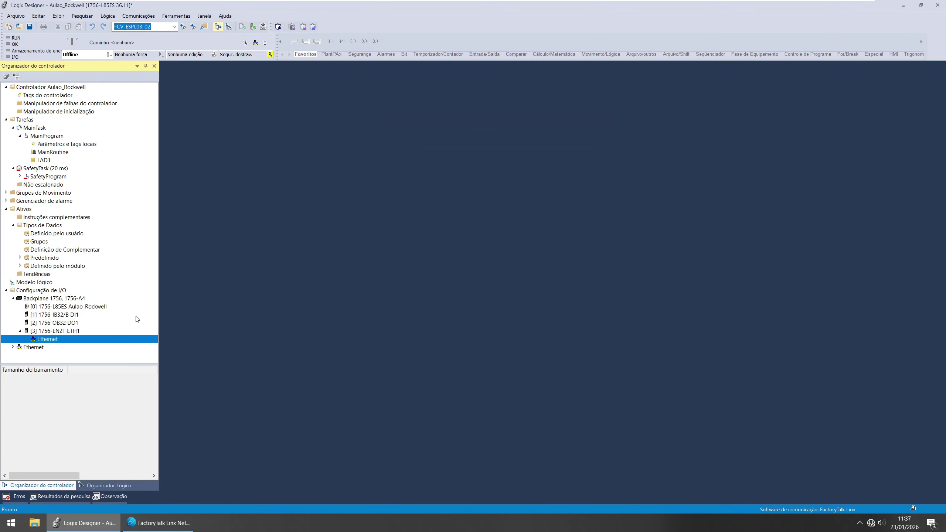
pyautogui.moveTo(46, 331)
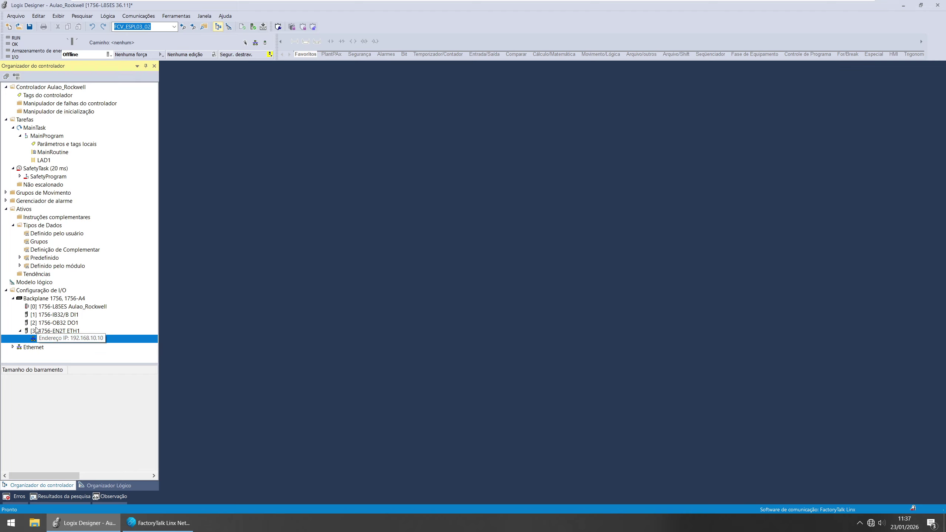
# Switch to FactoryTalk Linx Network Browser, add 192.168.10.10 to the EmulateEthernet driver's device list, and close the browser.
pyautogui.click(158, 523)
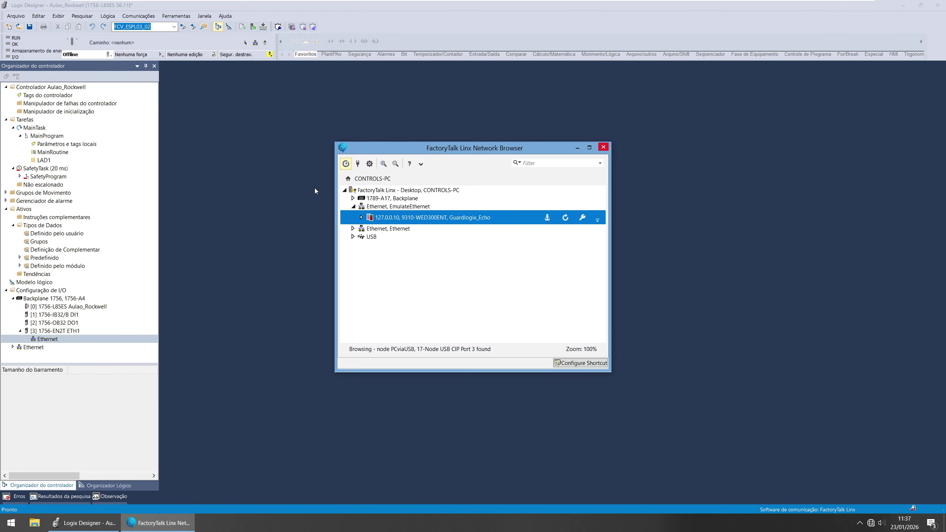
pyautogui.rightClick(364, 207)
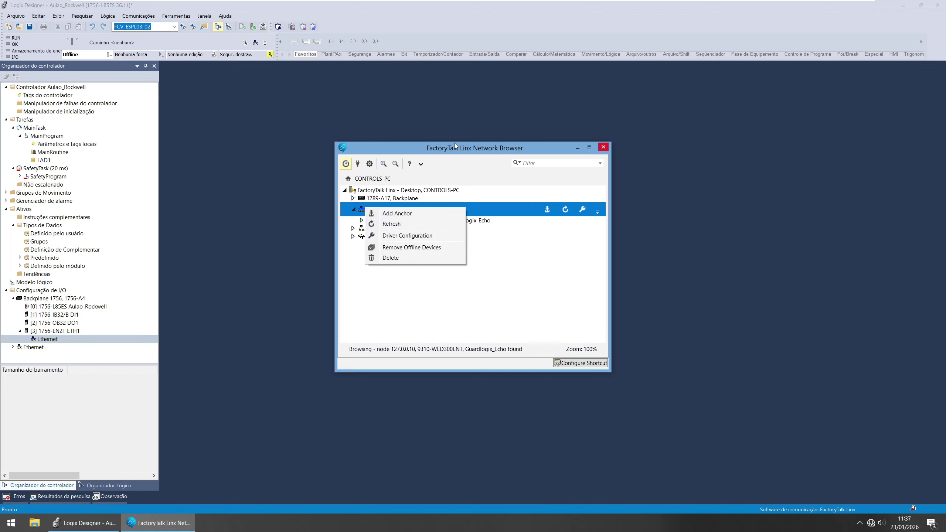
pyautogui.click(418, 237)
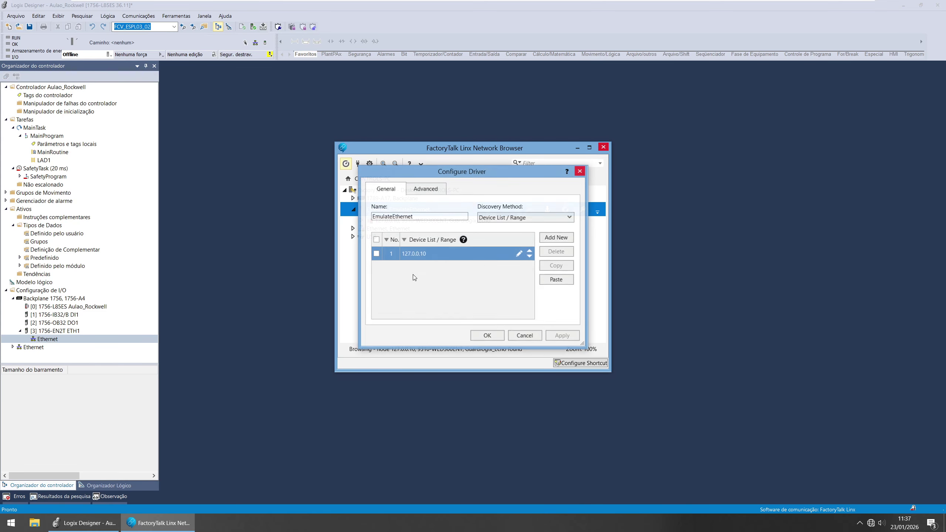
pyautogui.click(565, 237)
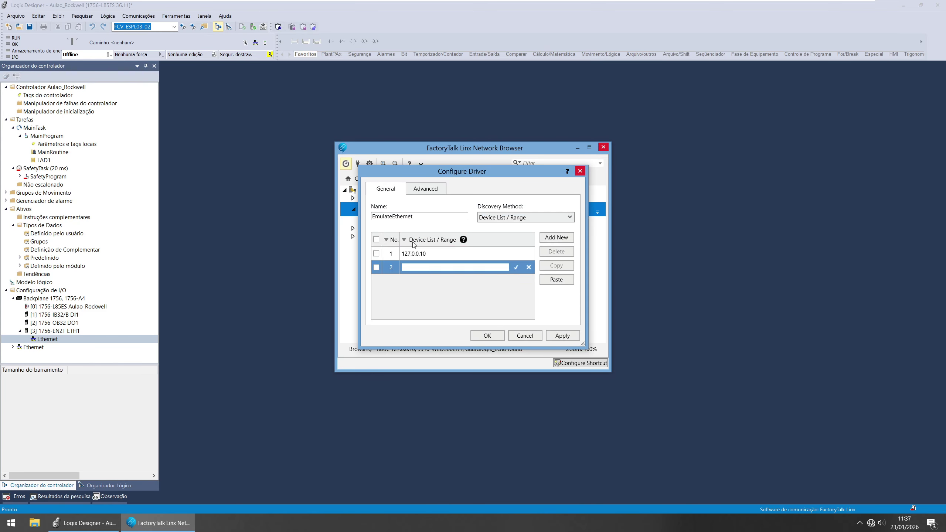
pyautogui.write('192.168.10.10')
pyautogui.click(473, 334)
pyautogui.click(498, 286)
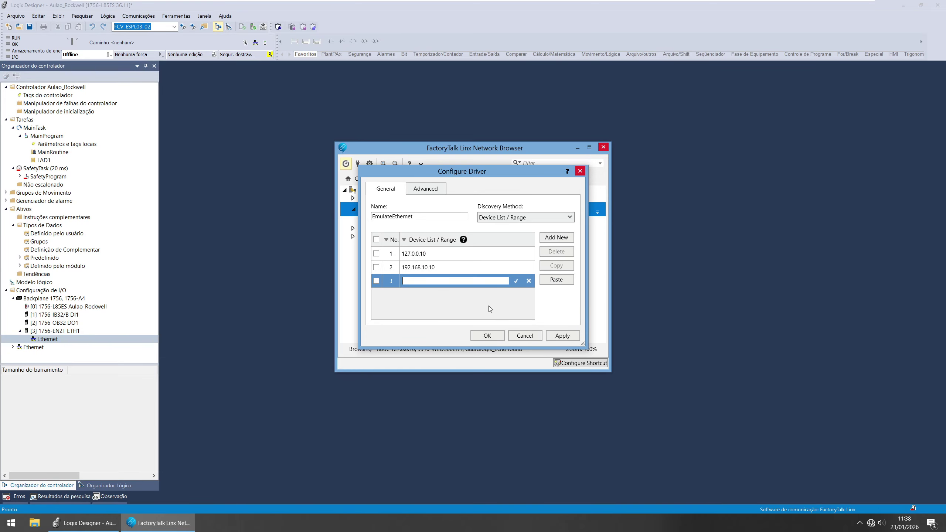
pyautogui.click(492, 336)
pyautogui.click(423, 229)
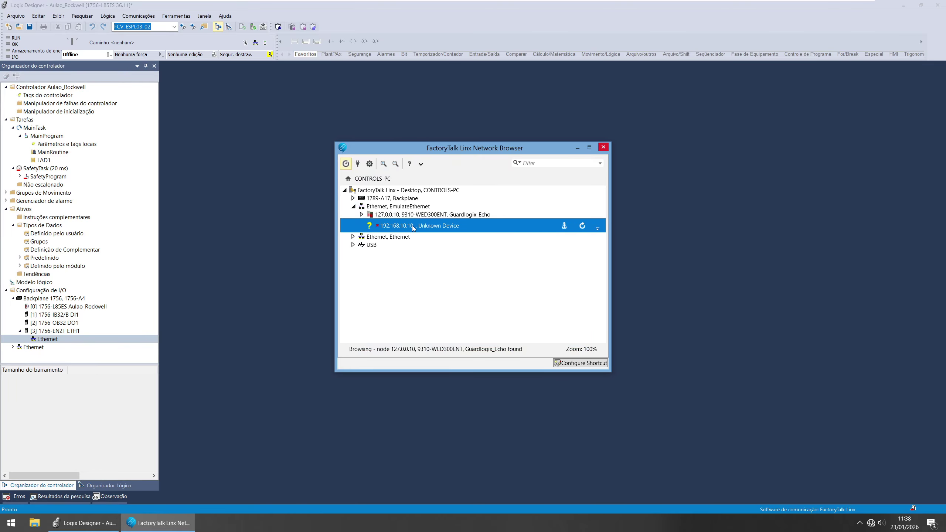
pyautogui.click(604, 147)
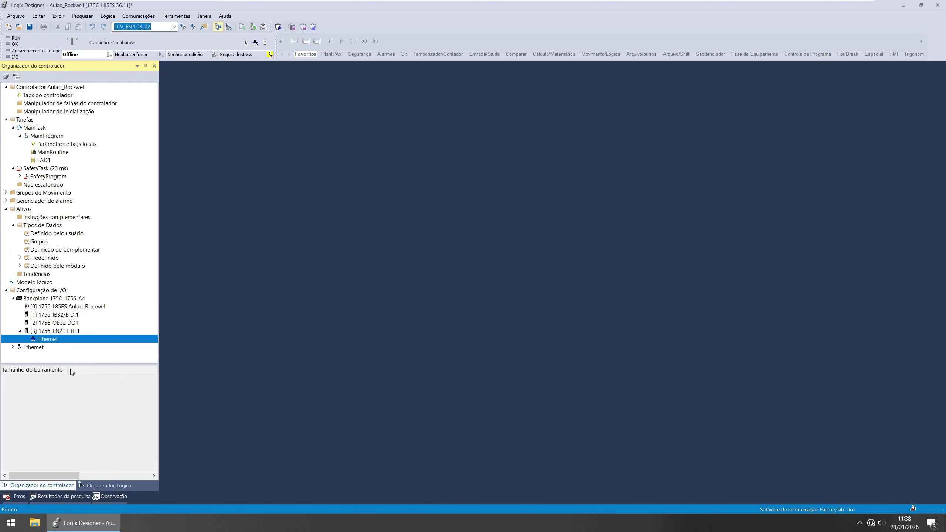
# Reopen FactoryTalk Linx Network Browser, check the configured EmulateEthernet and Ethernet drivers, and close the driver list unchanged.
pyautogui.click(2, 522)
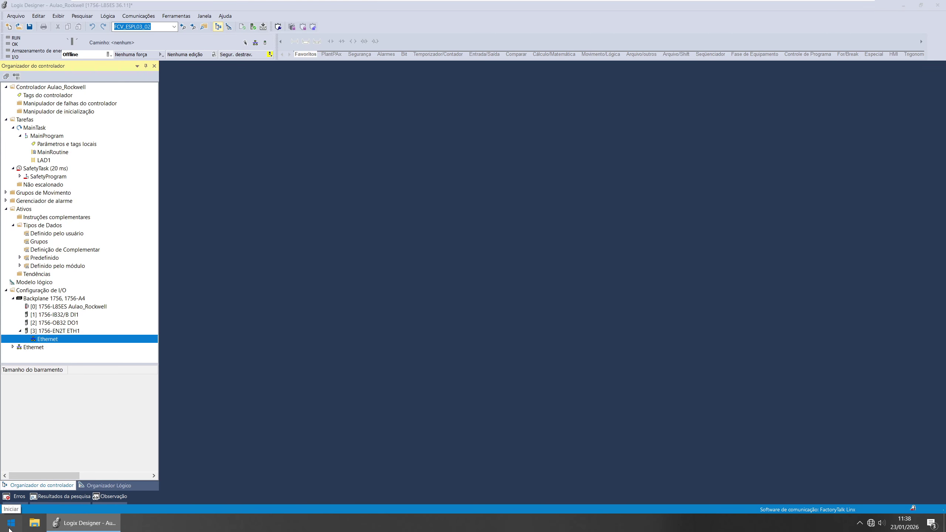
pyautogui.write('lin')
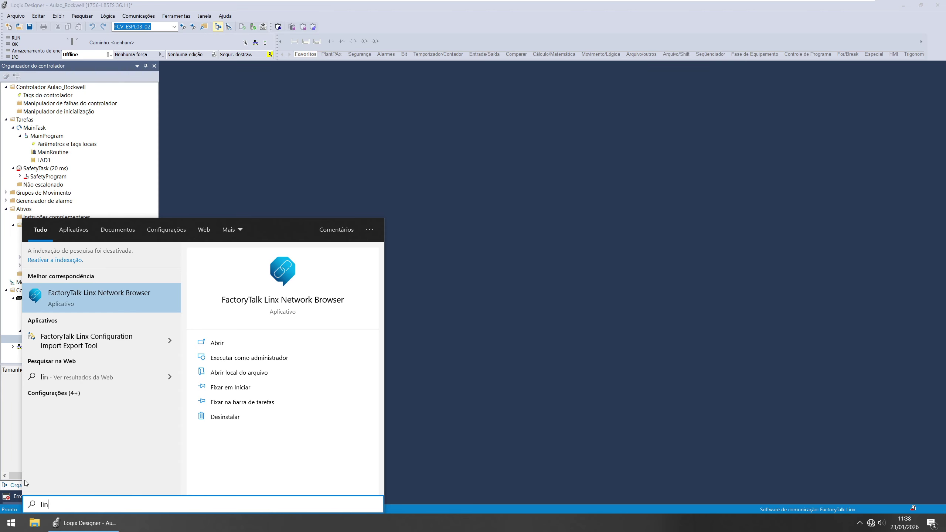
pyautogui.click(143, 291)
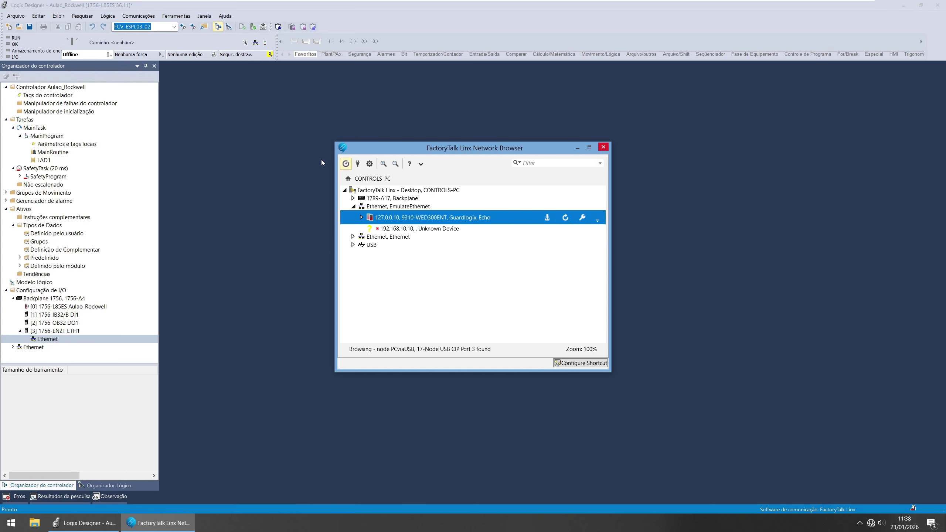
pyautogui.click(353, 207)
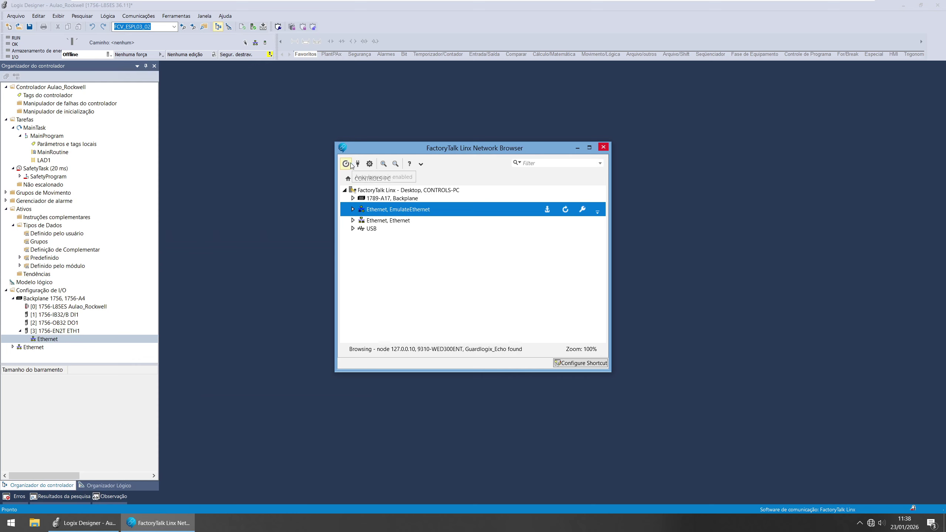
pyautogui.click(377, 191)
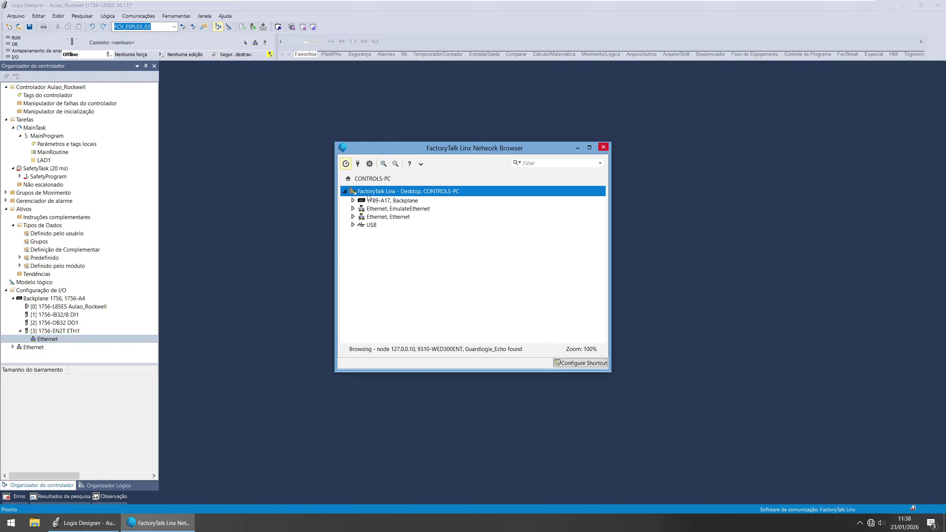
pyautogui.click(370, 164)
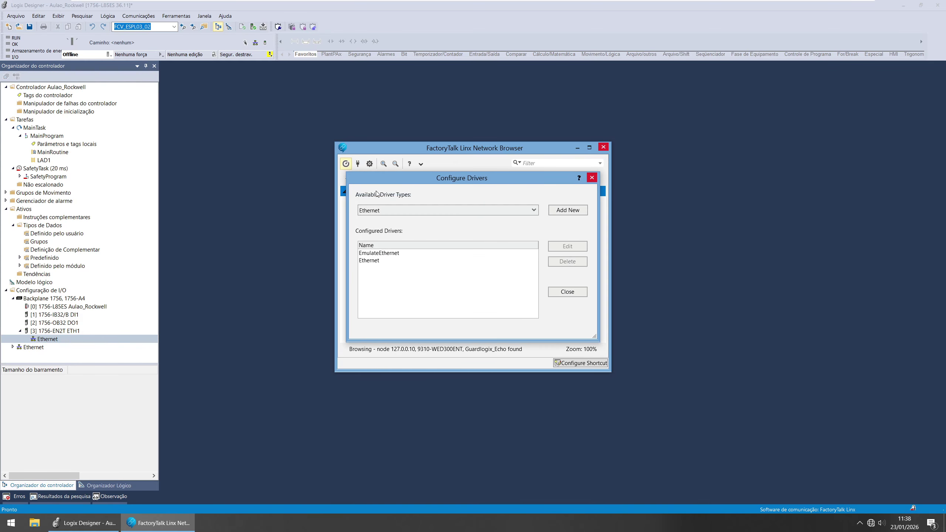
pyautogui.click(385, 260)
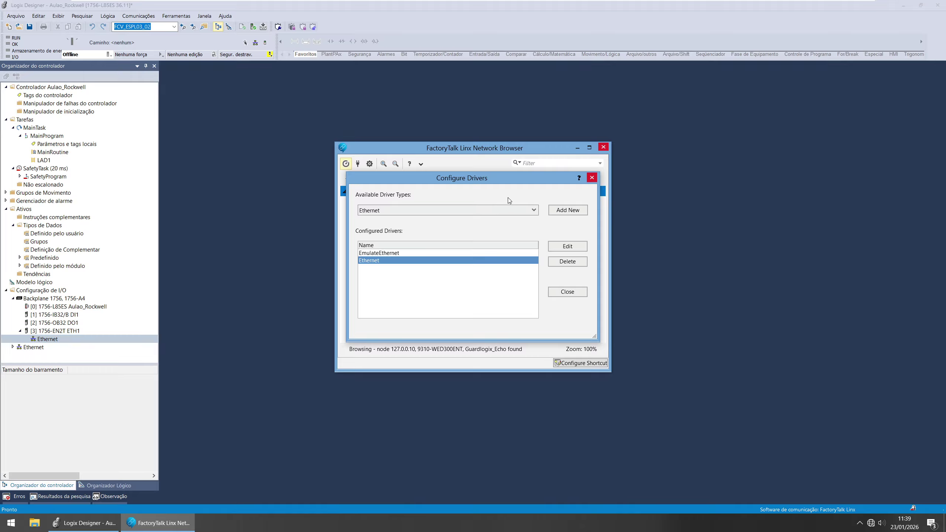
pyautogui.click(592, 178)
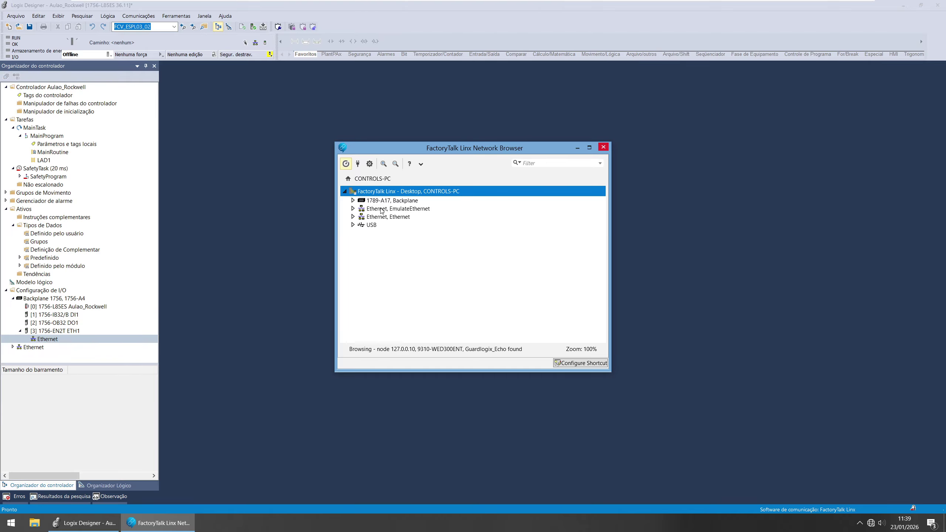
# Inspect the EmulateEthernet, Ethernet and USB nodes in the network tree, and close the browser.
pyautogui.click(382, 209)
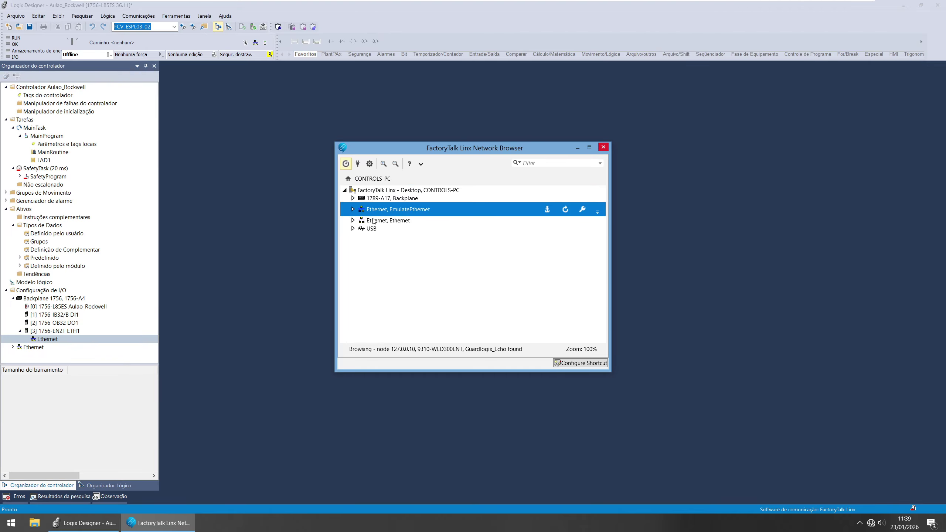
pyautogui.click(374, 222)
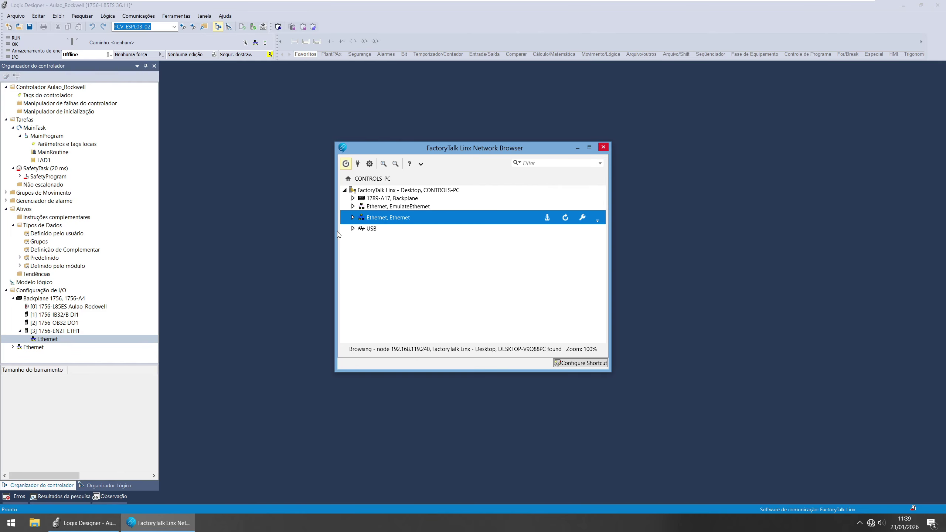
pyautogui.click(354, 226)
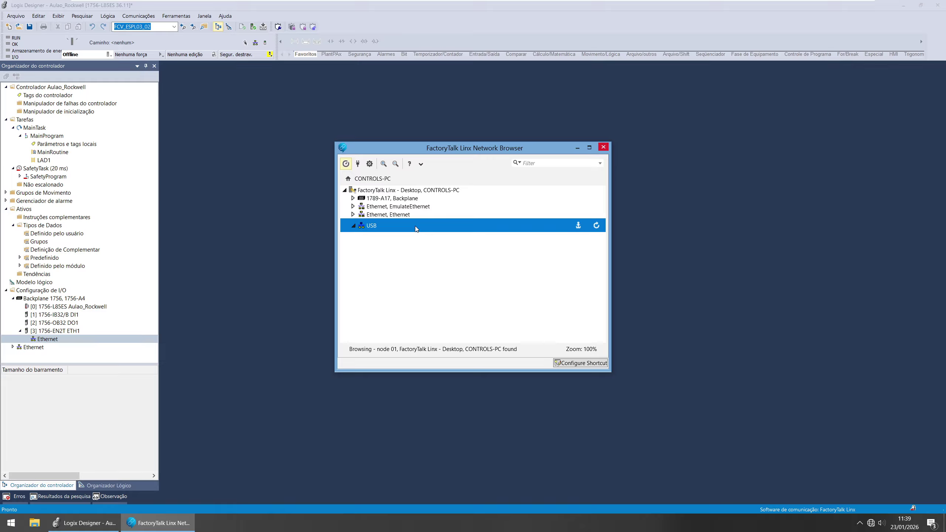
pyautogui.click(395, 214)
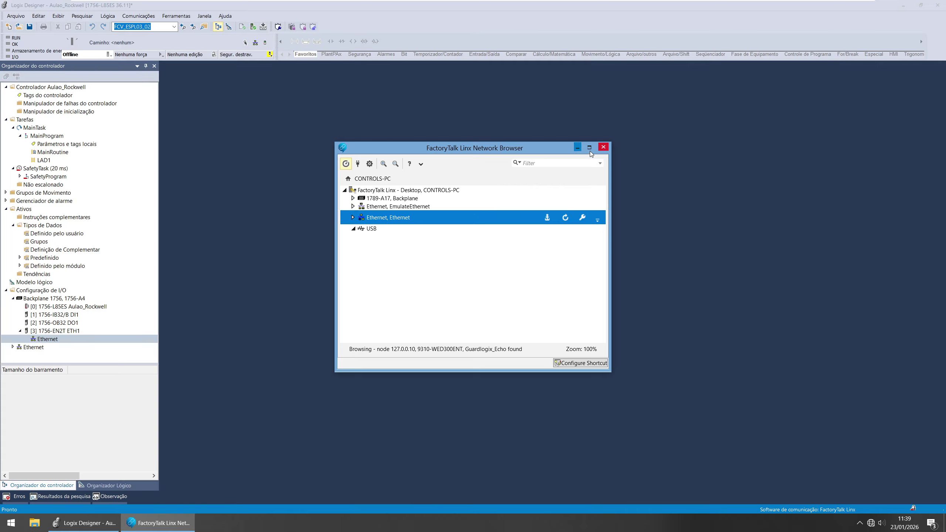
pyautogui.click(603, 148)
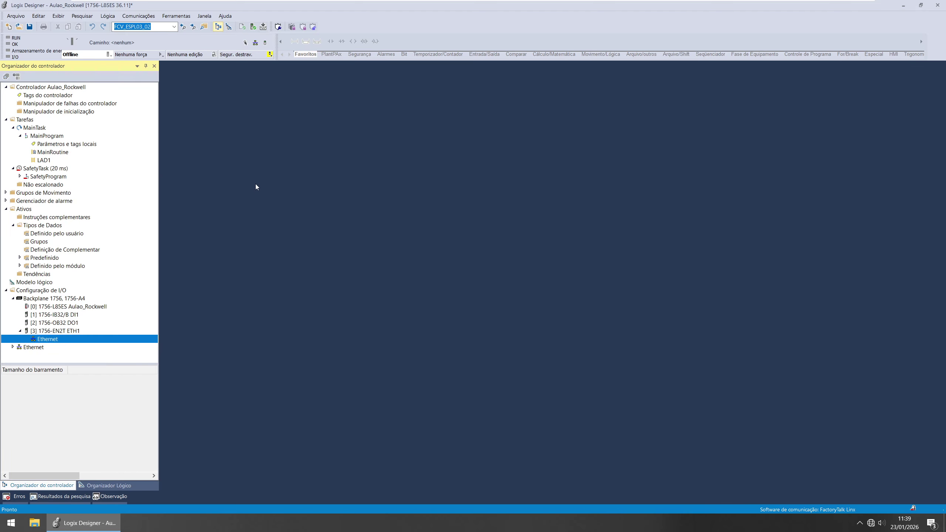
# Check the recent communication path selection in Logix Designer, and try to change the communication software with the project open.
pyautogui.click(246, 43)
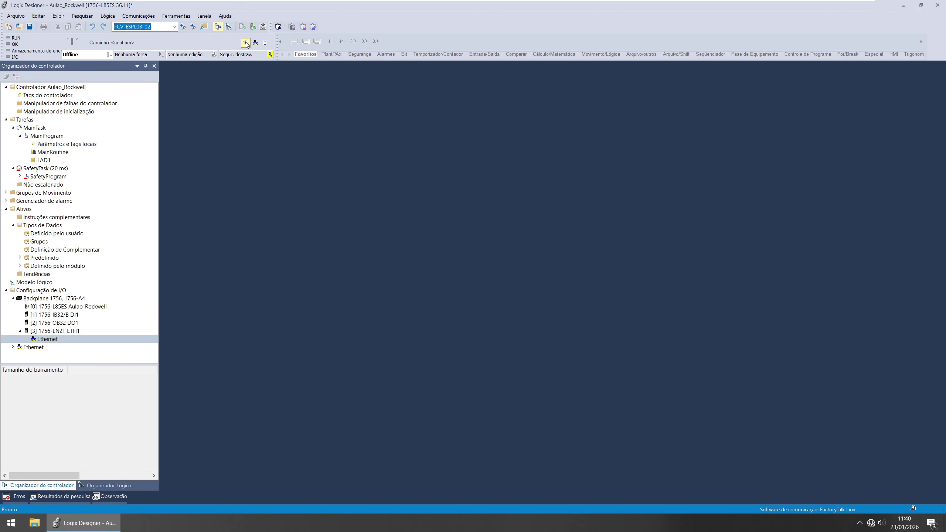
pyautogui.click(603, 198)
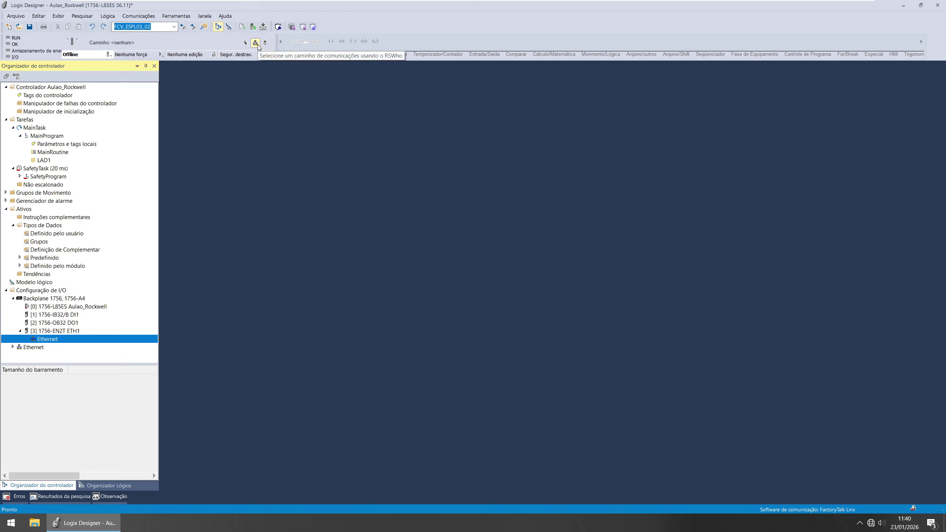
pyautogui.click(144, 17)
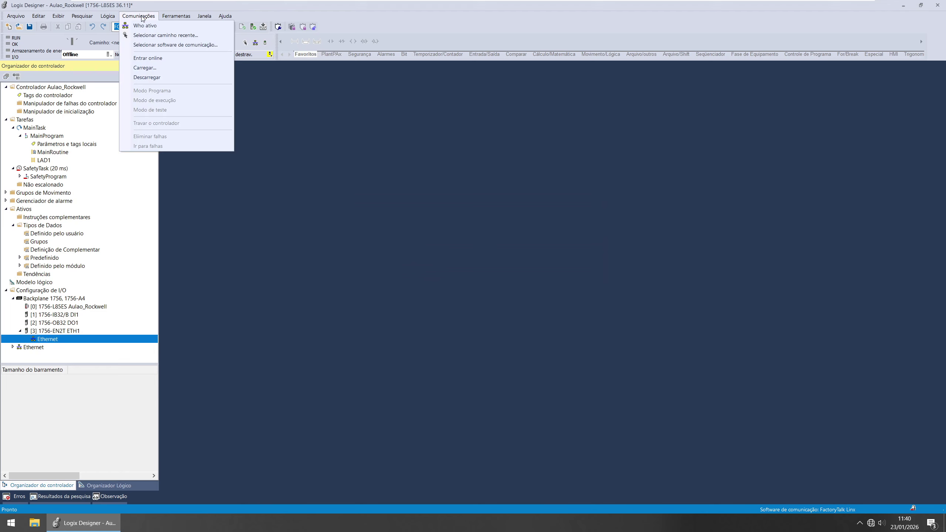
pyautogui.click(173, 44)
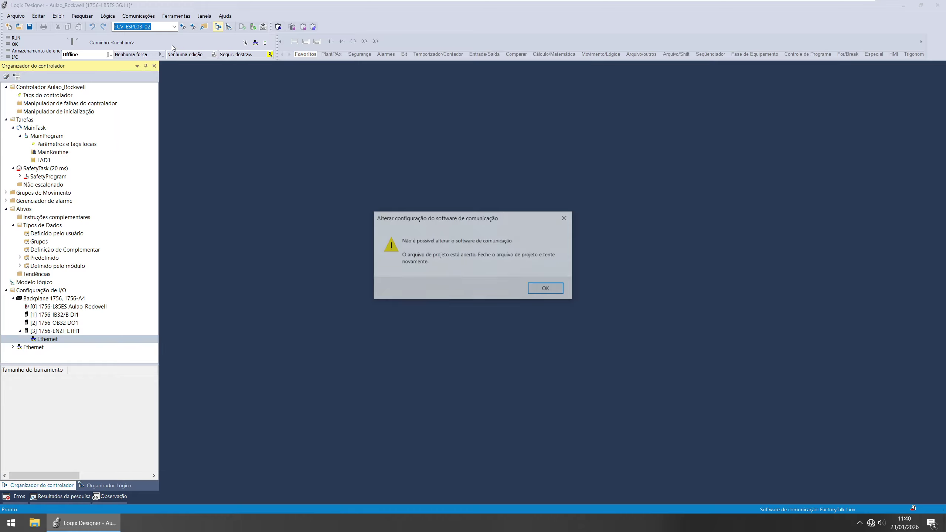
pyautogui.click(537, 293)
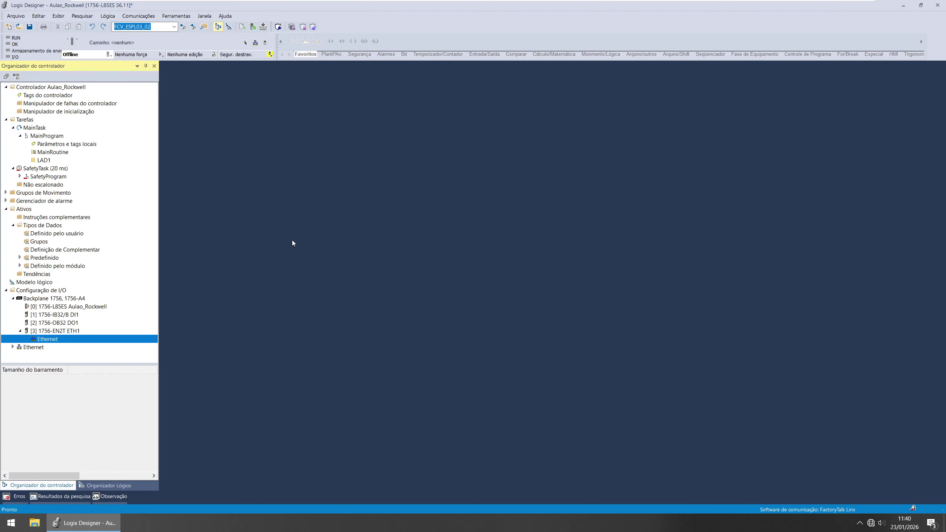
# Open the LAD1 ladder routine of MainProgram for editing and turn on Num Lock.
pyautogui.click(55, 161)
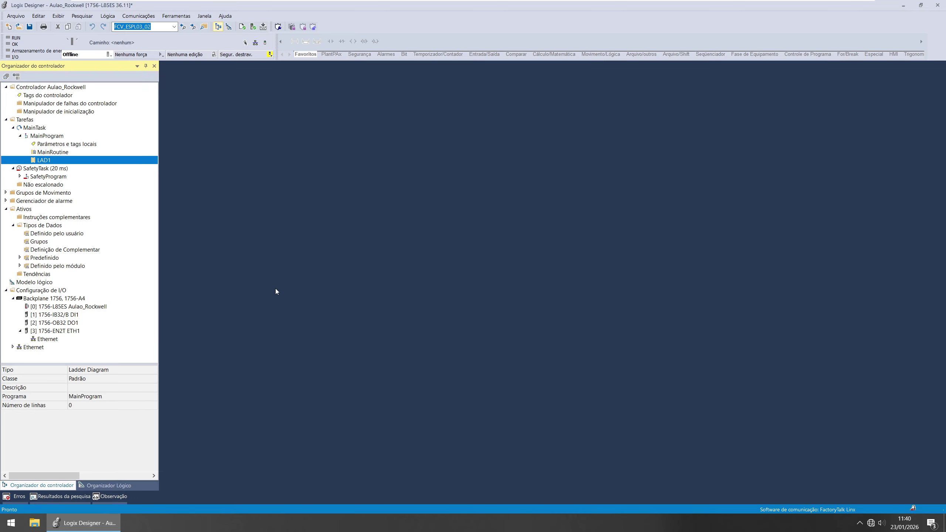
pyautogui.doubleClick(51, 161)
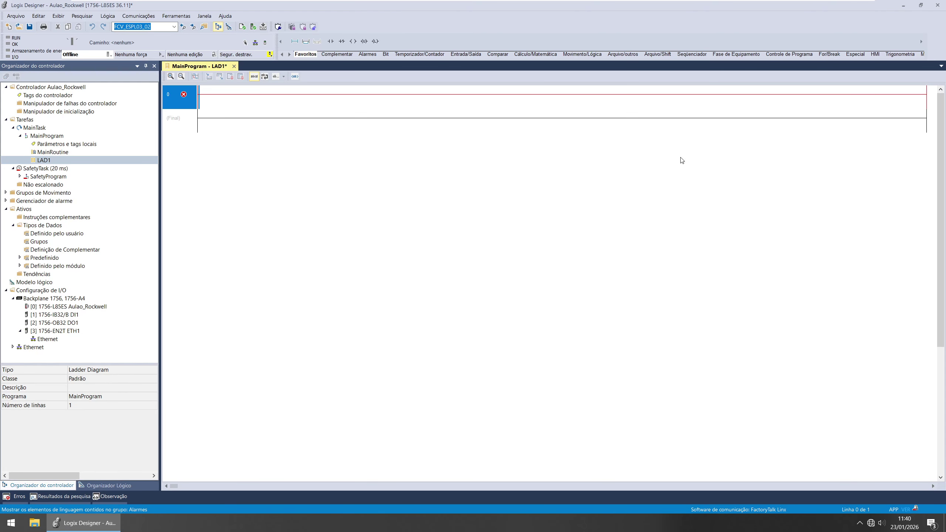
pyautogui.press('Num_Lock')
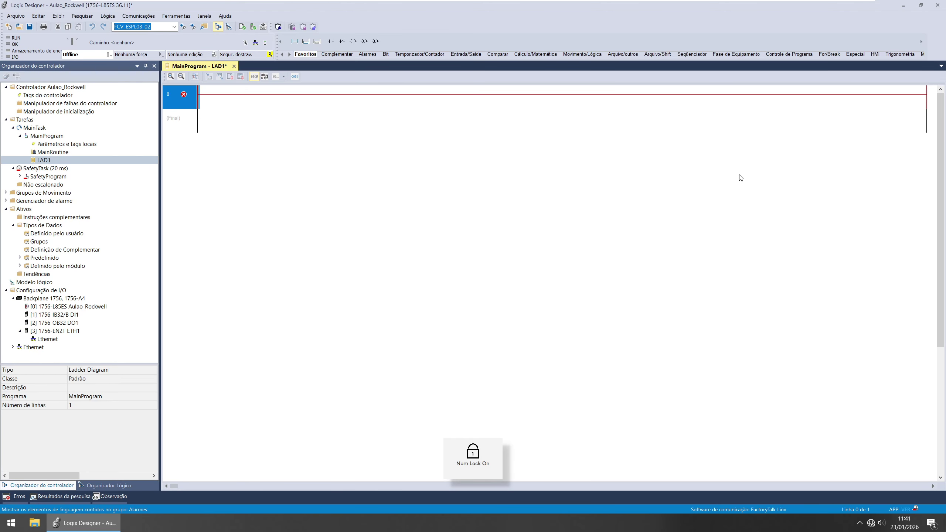